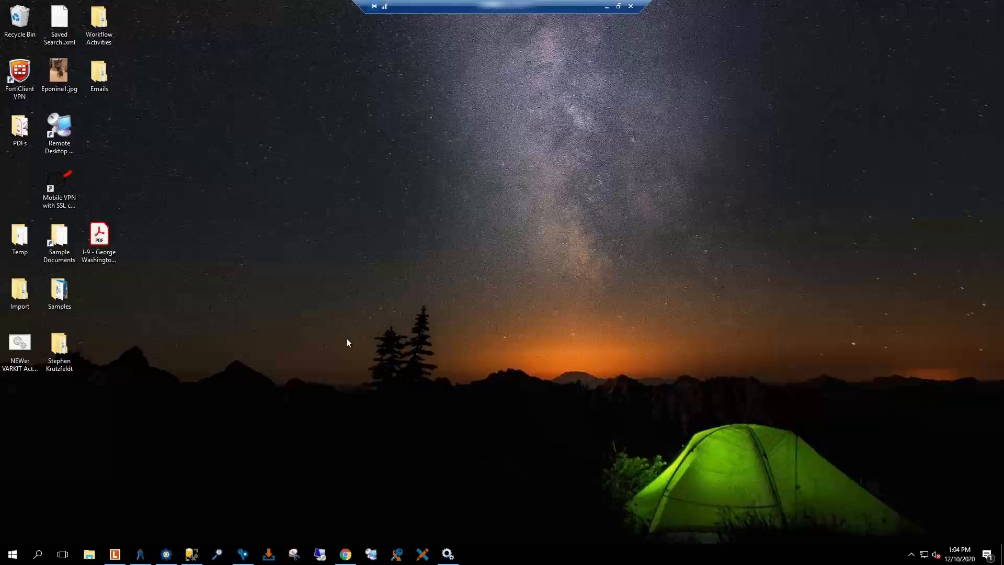
Step: Open Laserfiche maximized and browse Projects\Santa to list the Nice folder's five subfolders
click(119, 557)
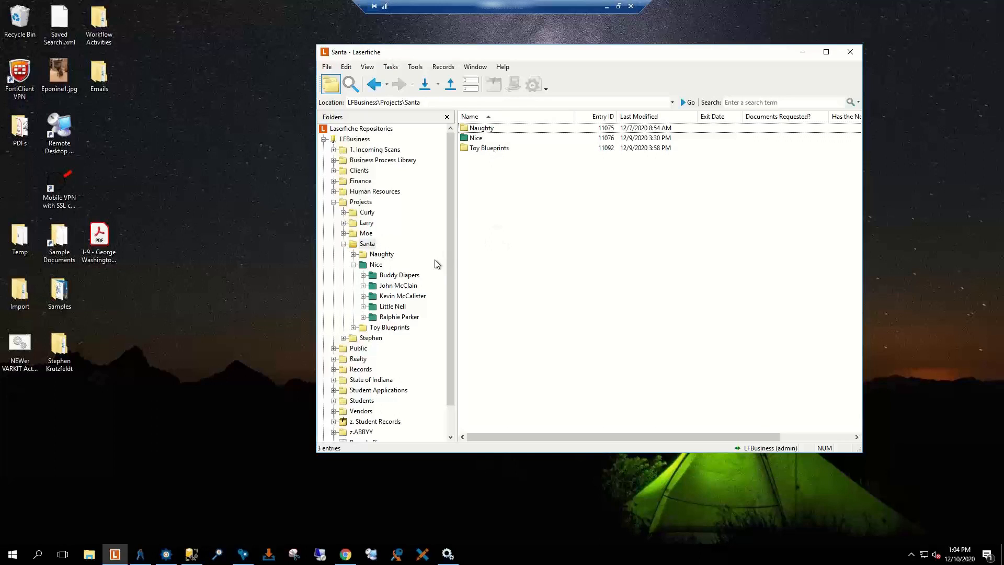
click(828, 53)
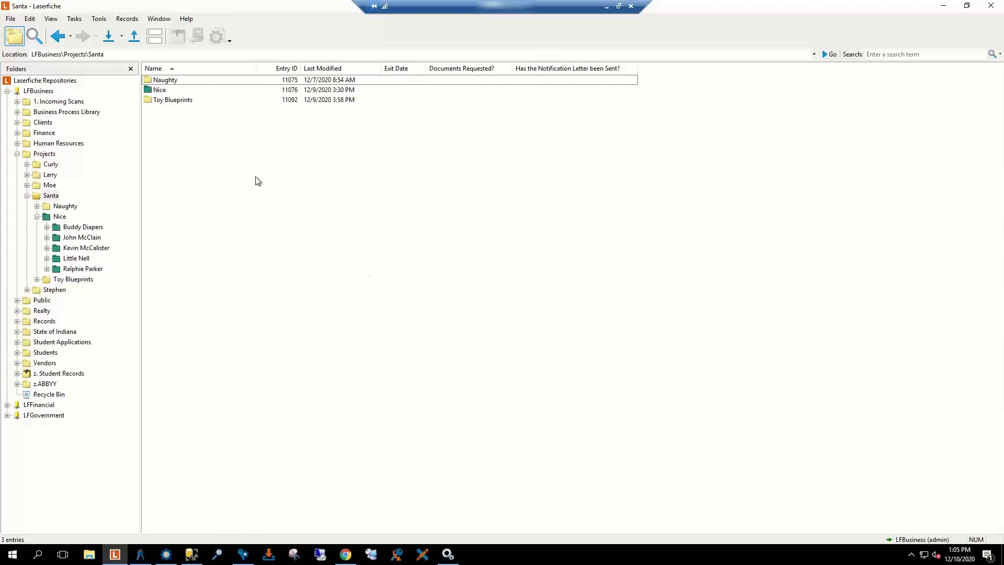
click(59, 216)
click(56, 196)
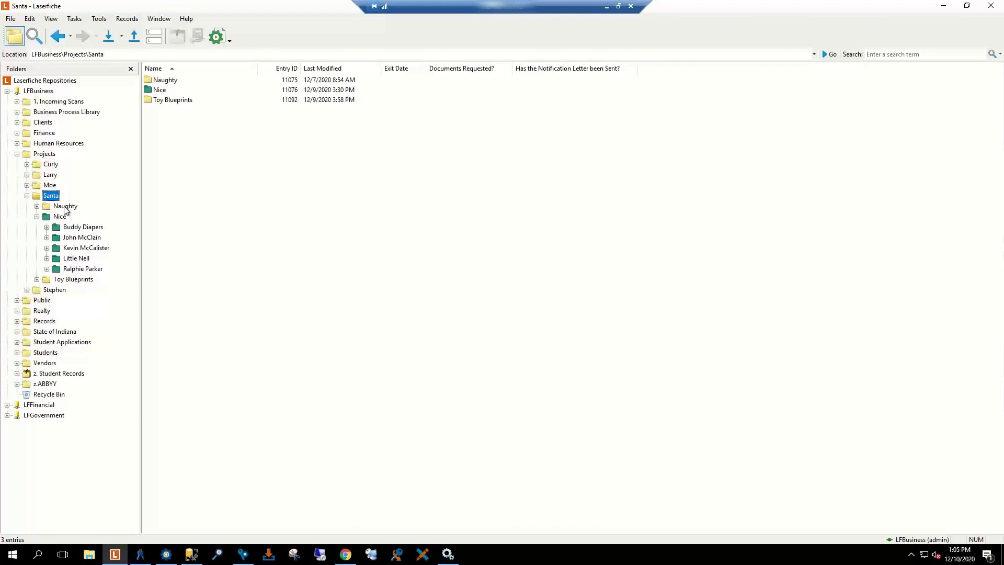
click(65, 206)
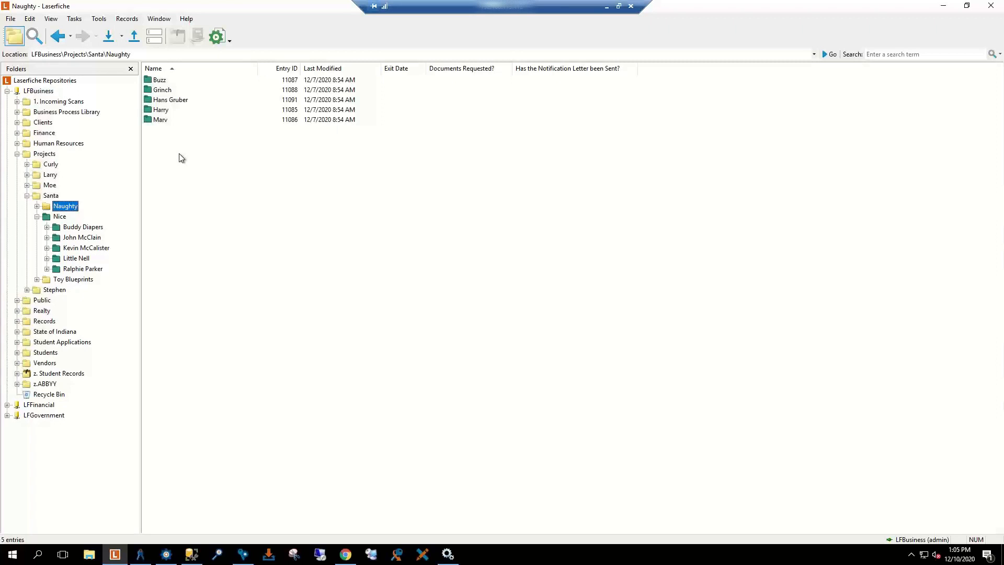
click(61, 216)
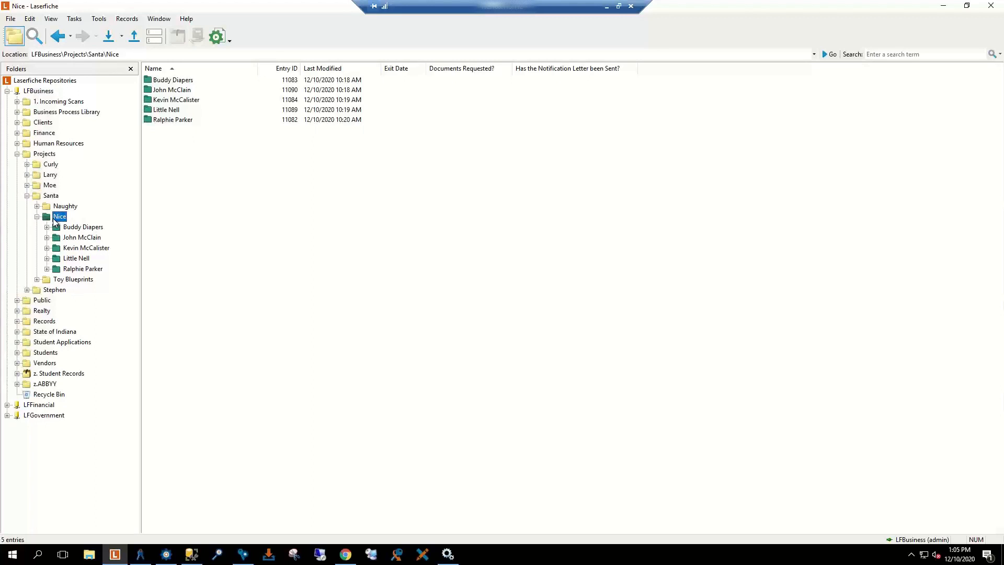
Step: Review the first Nice child folder's Christmas Folder metadata, trying Toy Status 1. Not Started, then cancel
click(79, 229)
right_click(79, 229)
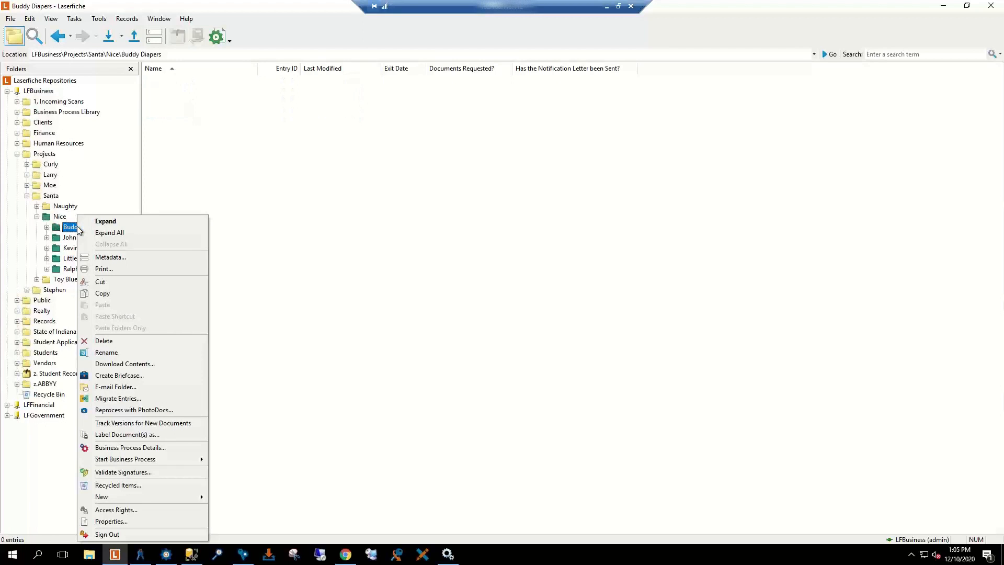
click(104, 259)
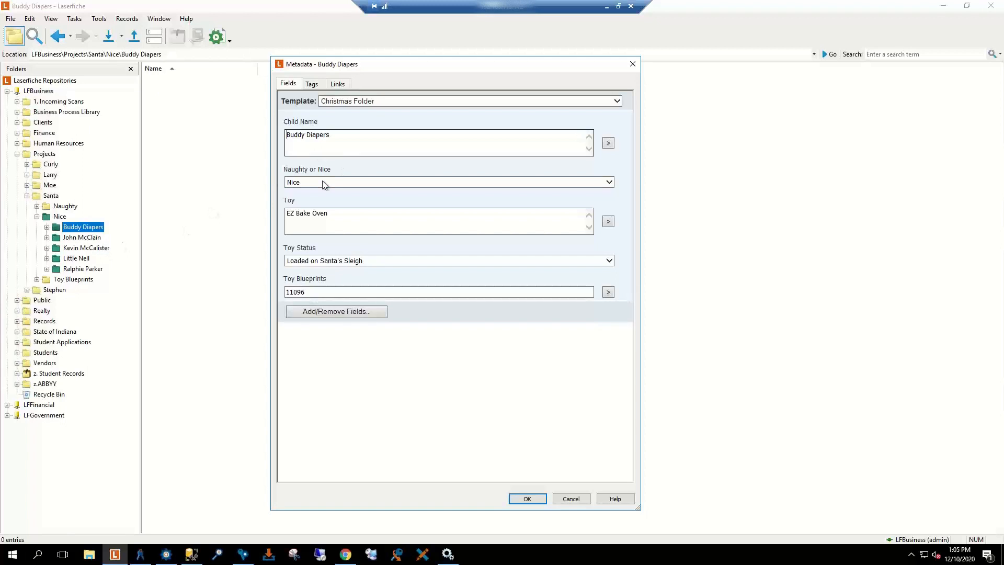
click(454, 265)
click(358, 204)
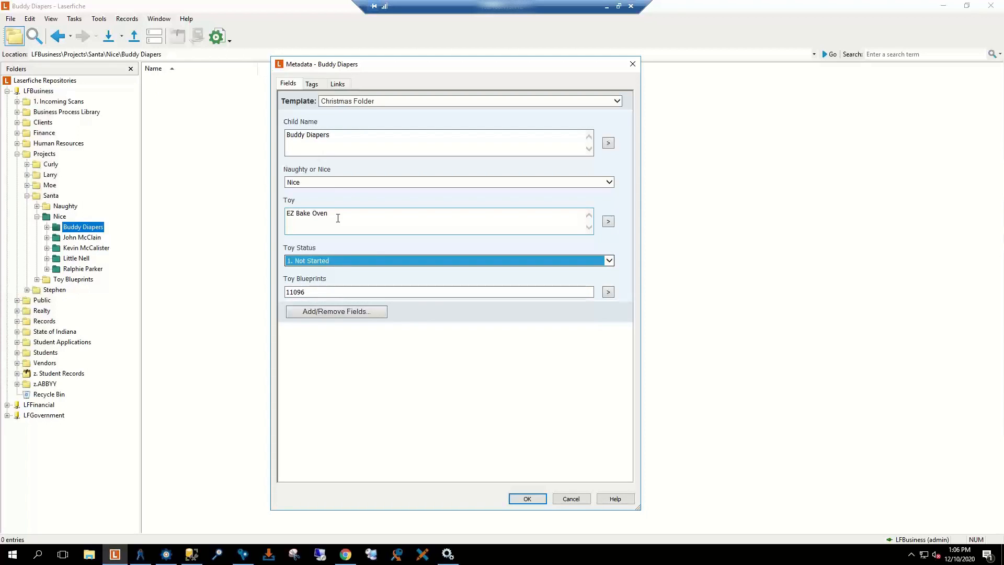
click(319, 292)
click(571, 500)
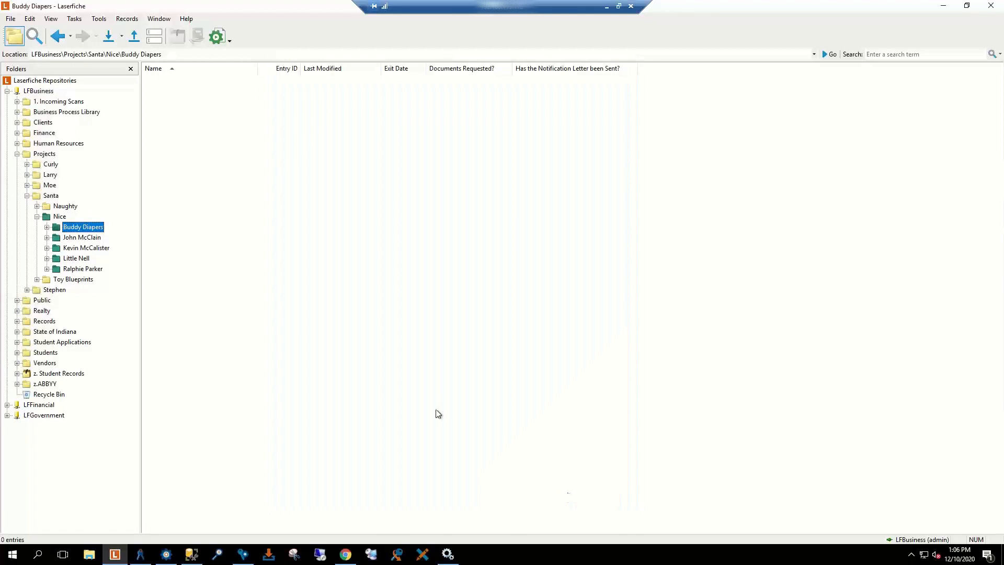
Step: Open a child's folder and review Letter to Santa's Christmas Doc Type metadata without saving
click(81, 282)
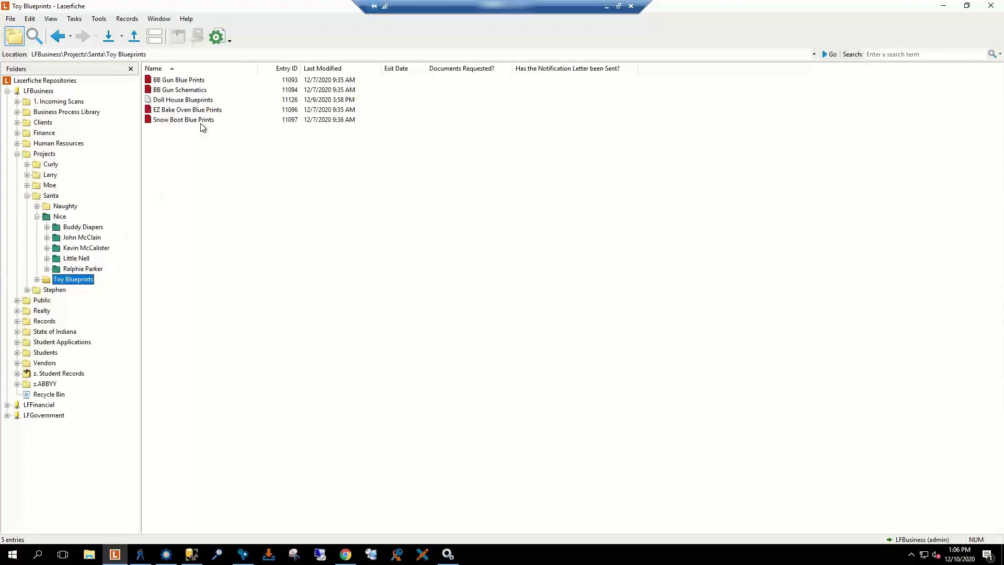
click(89, 269)
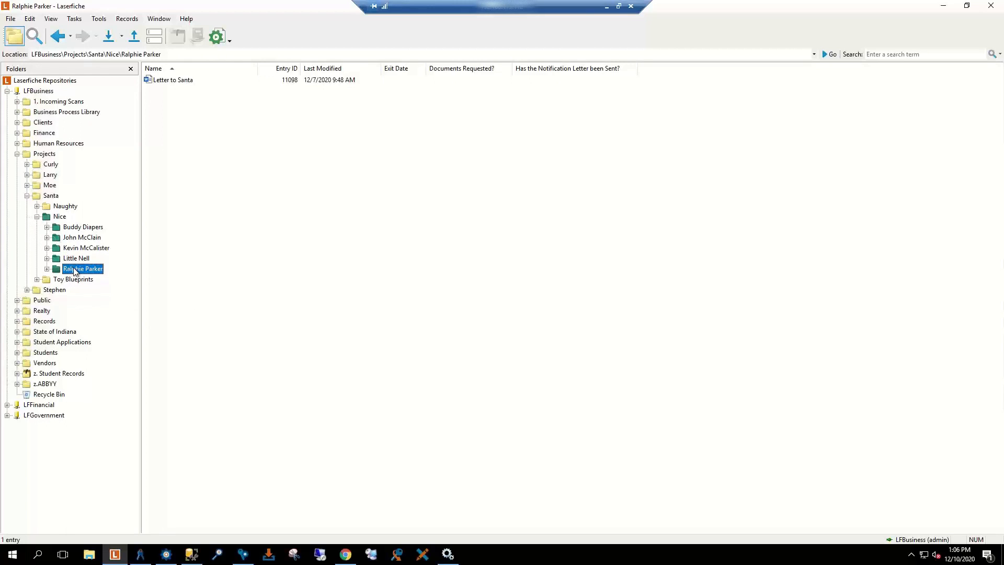
click(177, 80)
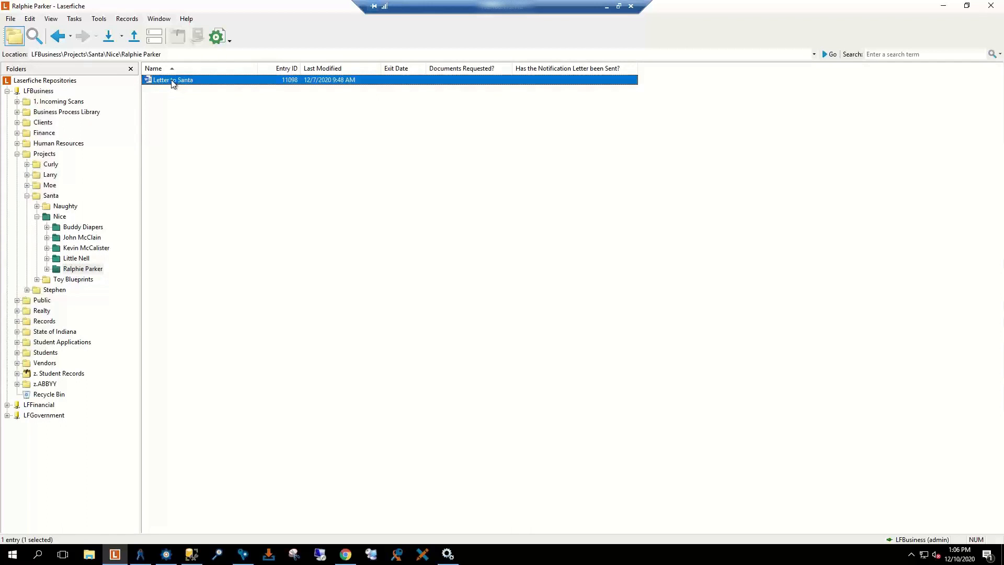
right_click(173, 83)
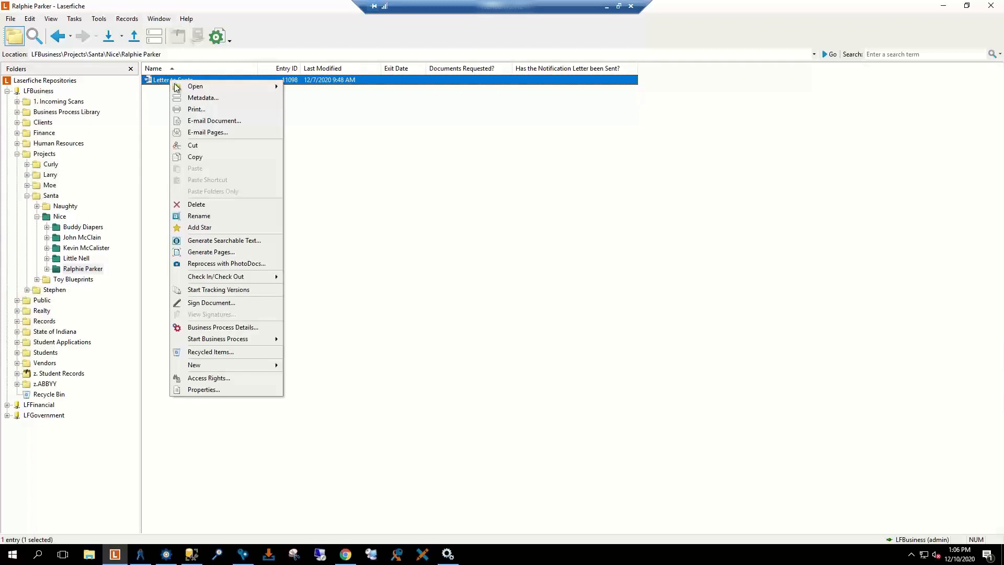
click(199, 98)
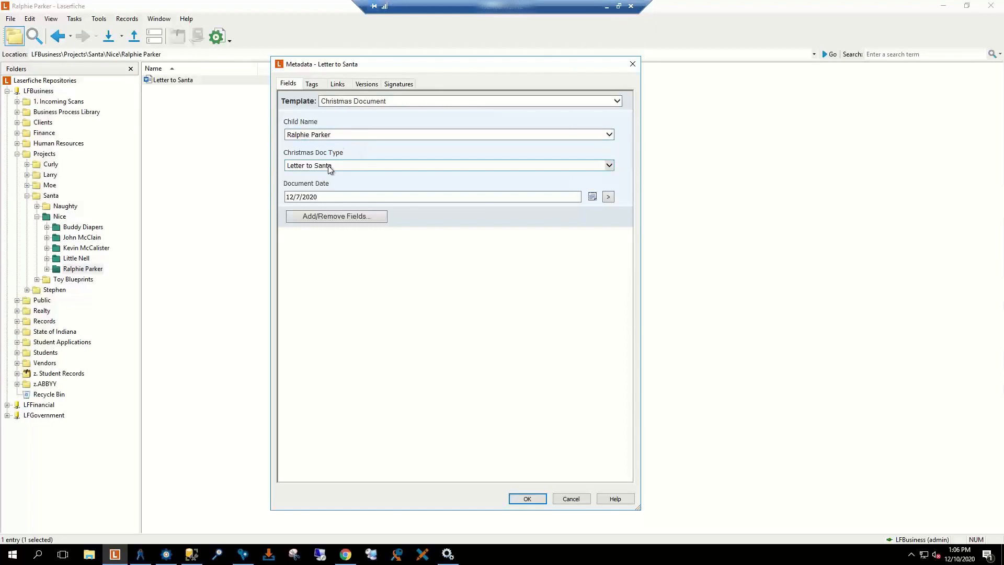
click(347, 166)
click(391, 165)
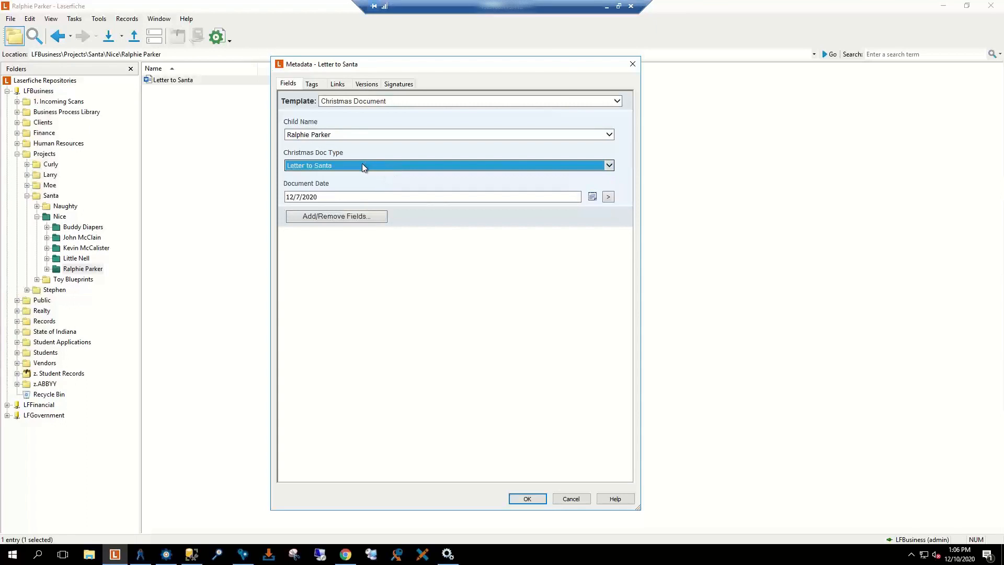
click(572, 499)
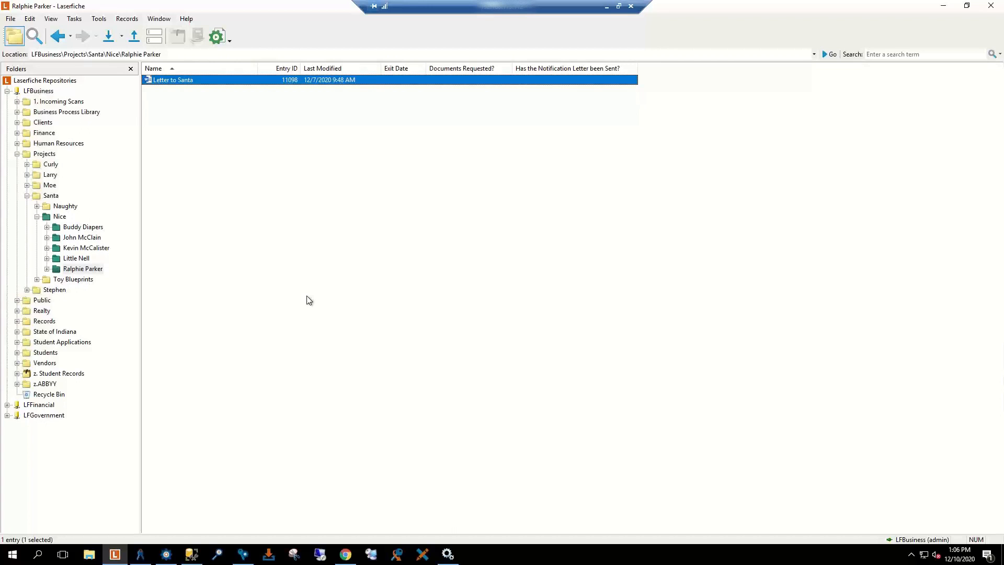
Step: Open the Elf on Shelf - Note document in the next child's folder, hide its image, then minimize
click(80, 259)
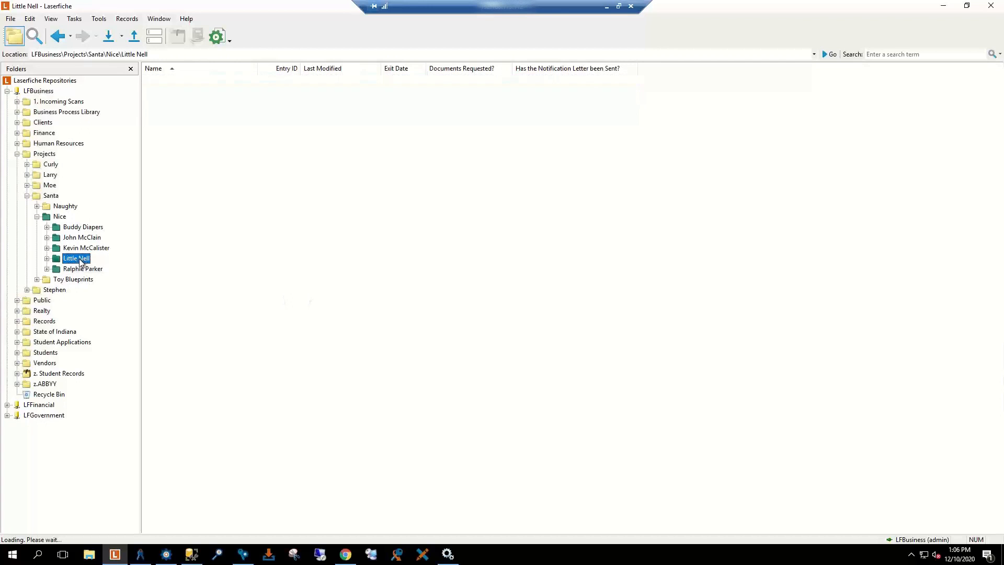
click(84, 249)
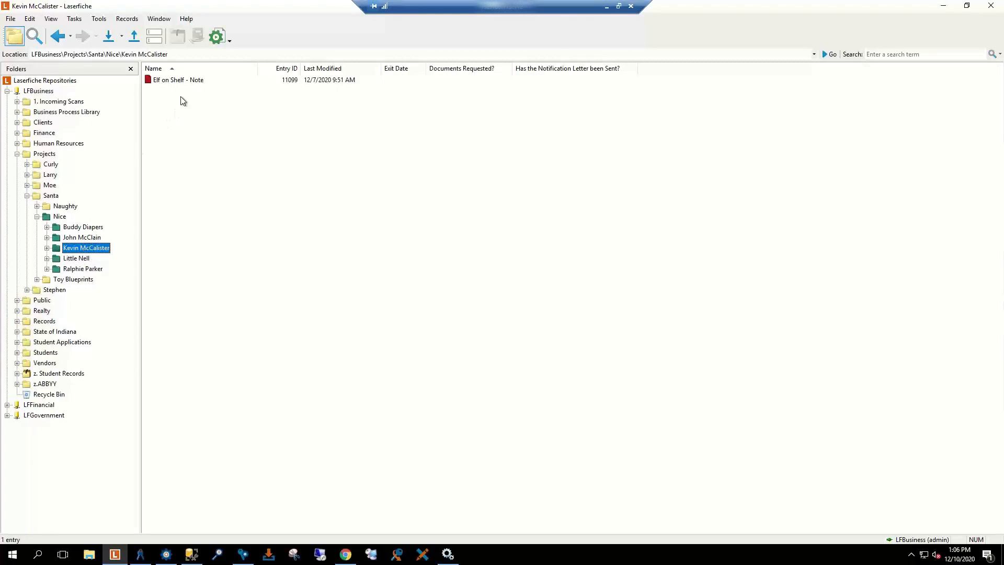
click(189, 80)
double_click(190, 80)
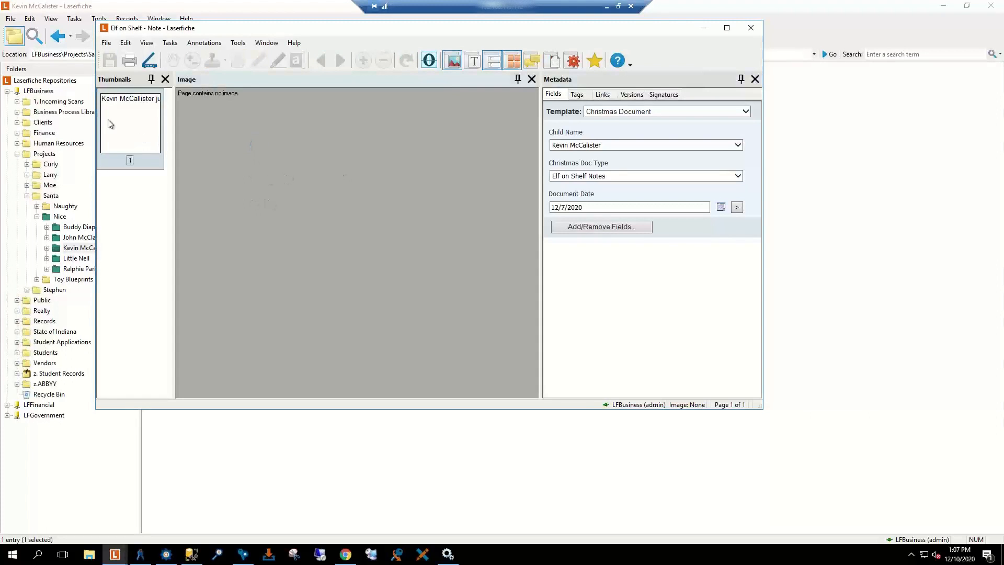
click(110, 124)
click(453, 61)
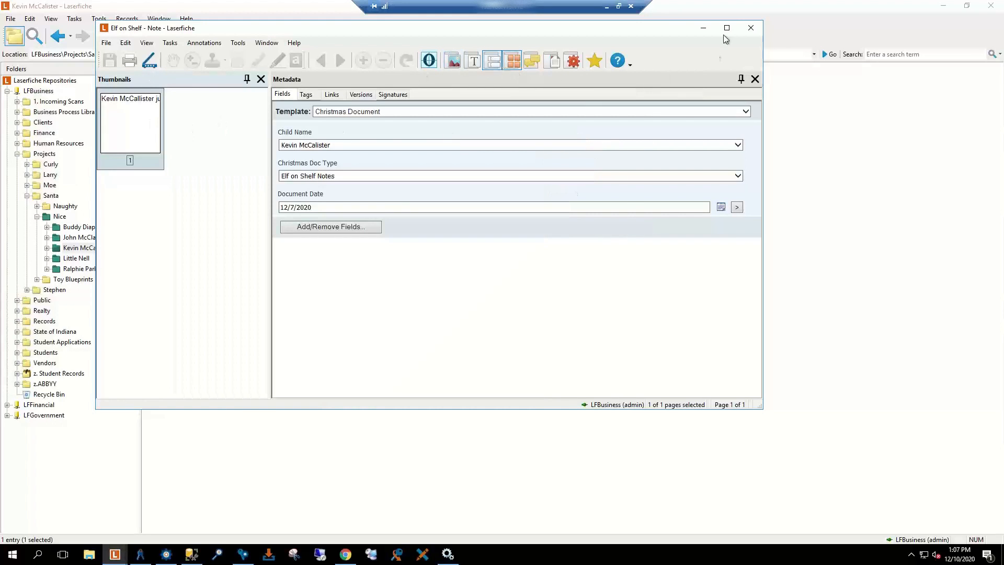
click(703, 28)
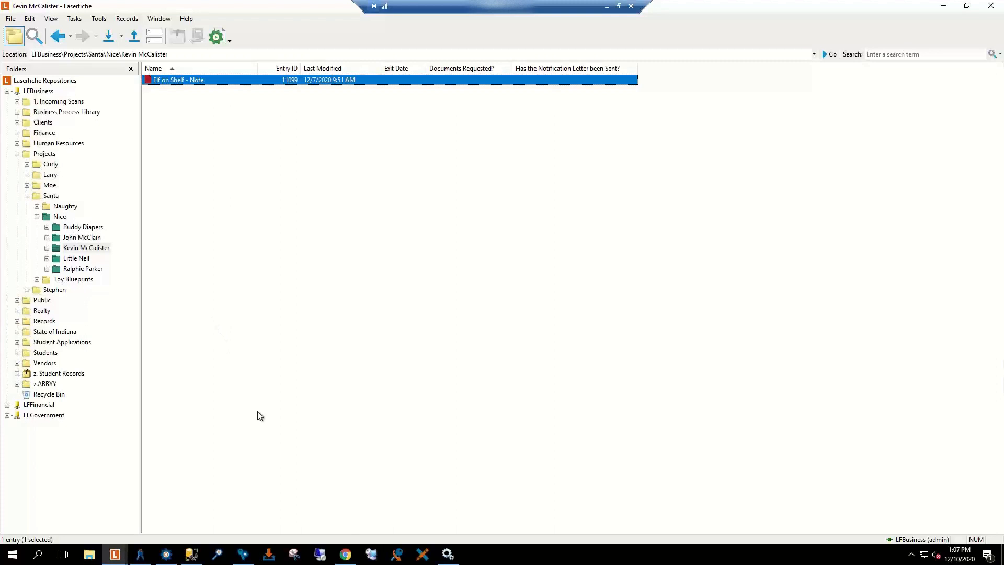
Step: Open dbo.Christmas_List with Edit Top 200 Rows in SQL Server Management Studio
click(192, 555)
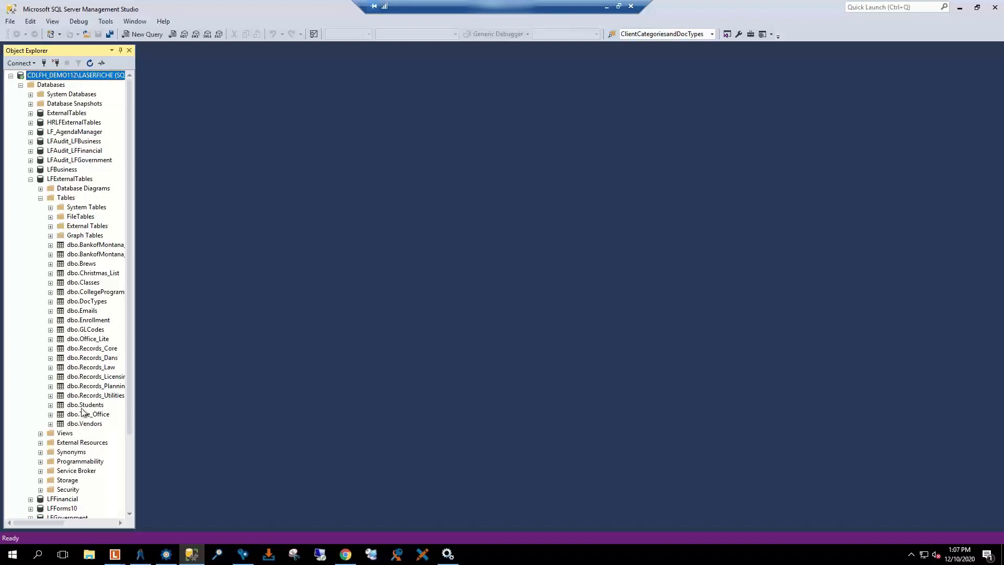
click(82, 274)
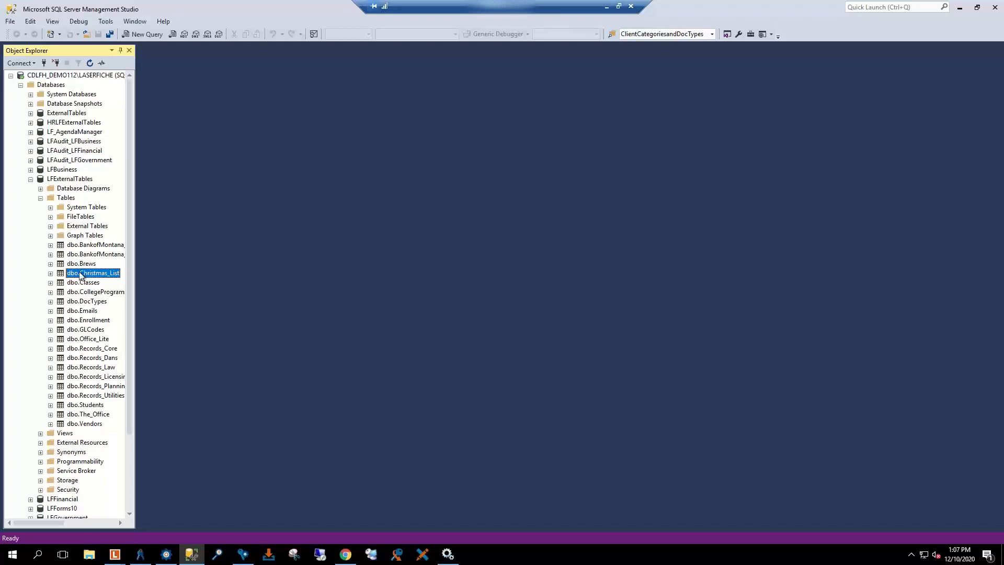
right_click(82, 274)
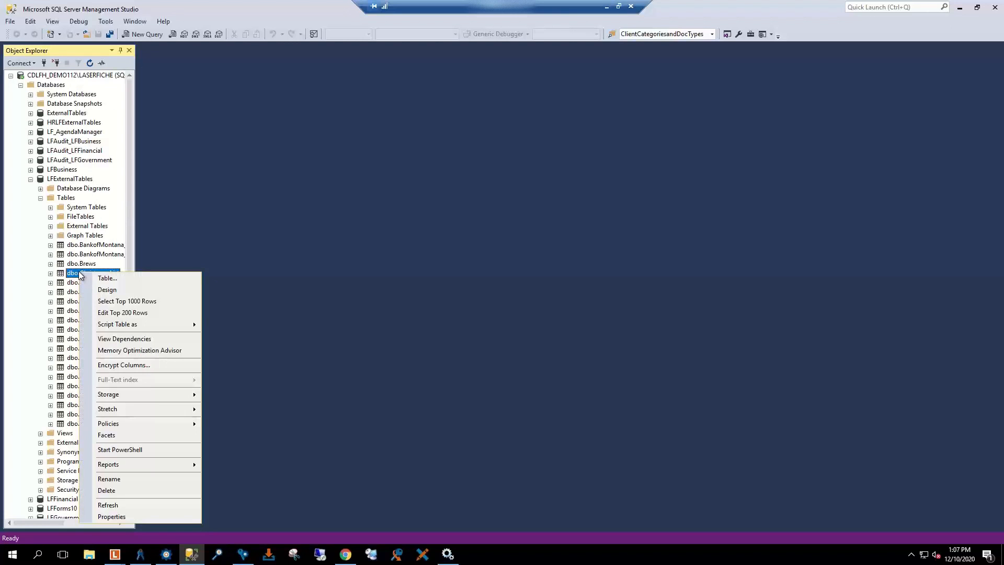
click(117, 312)
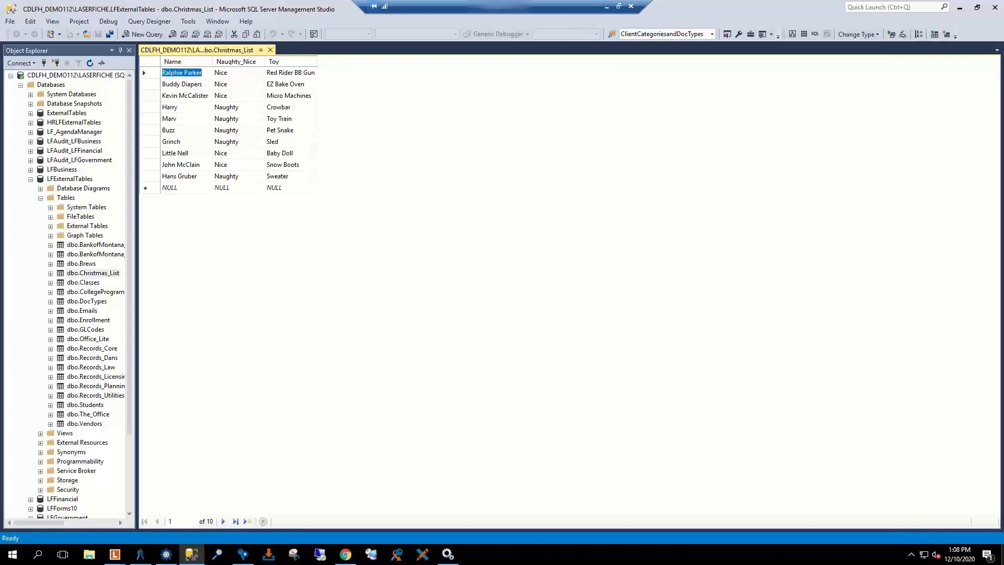
Step: Glance at the Christmas List Excel workbook, then minimize Excel and SSMS
key(alt+Tab)
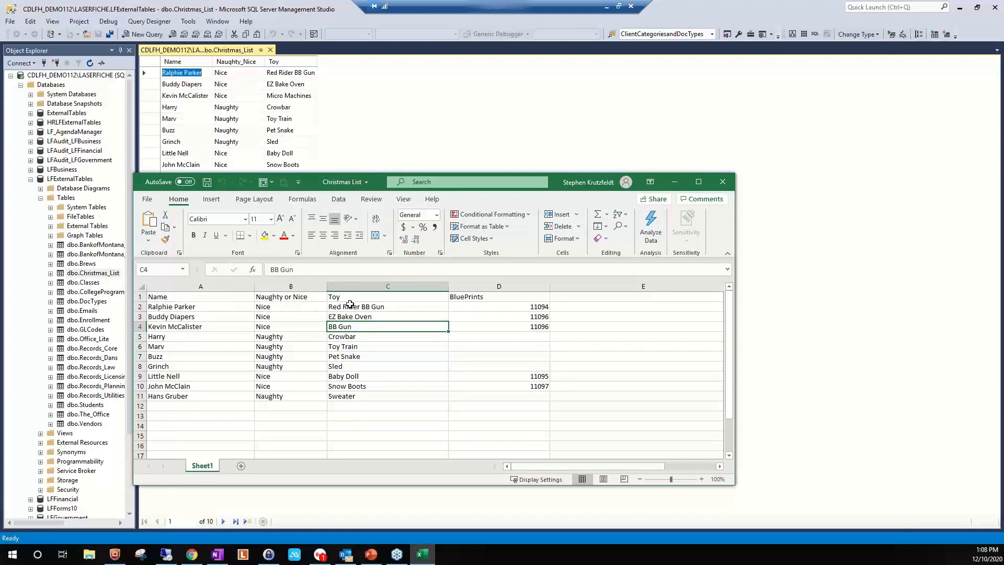
click(679, 180)
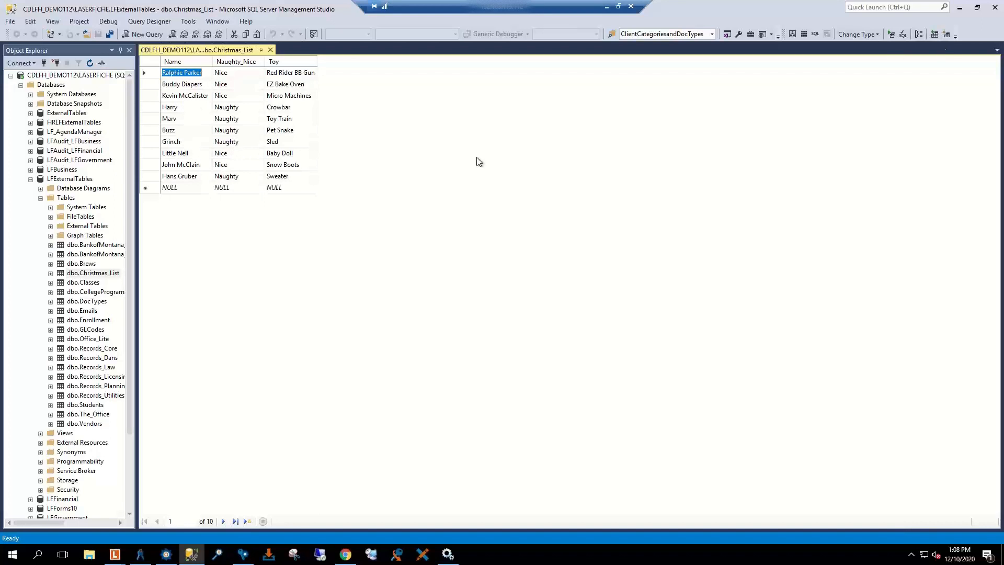
click(960, 10)
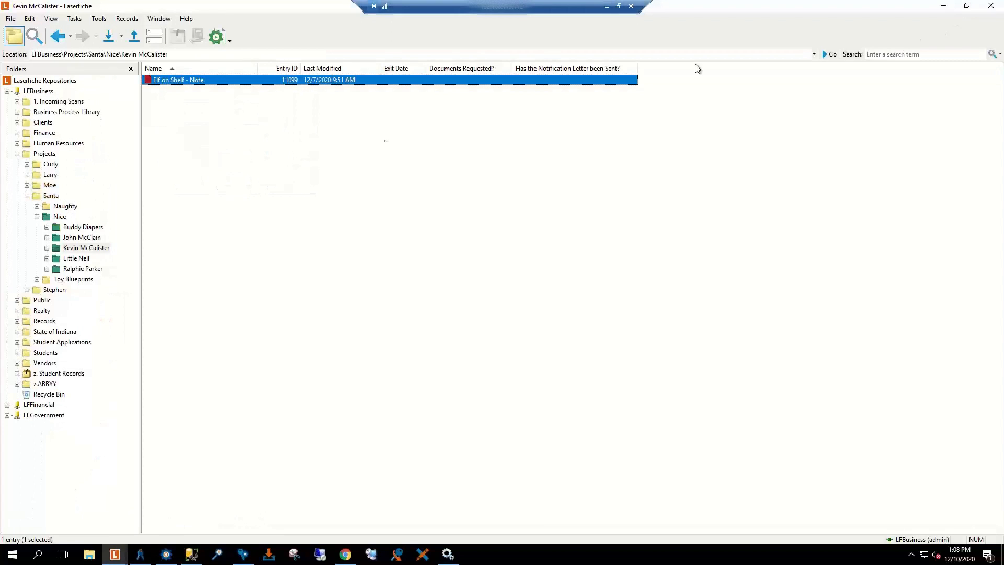
Step: Start the Christmas business process on the Santa folder and acknowledge the success message
click(143, 188)
click(51, 197)
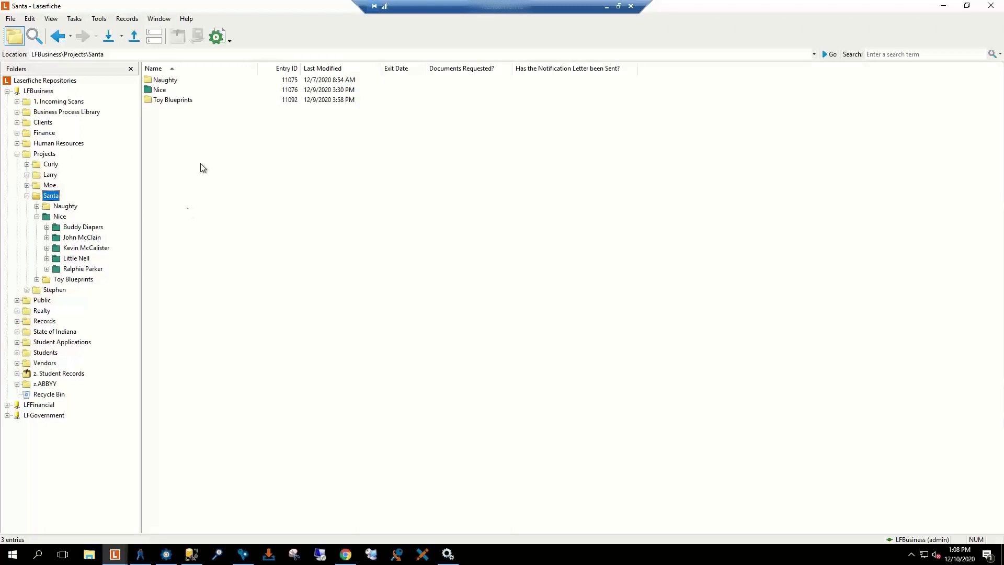
click(220, 36)
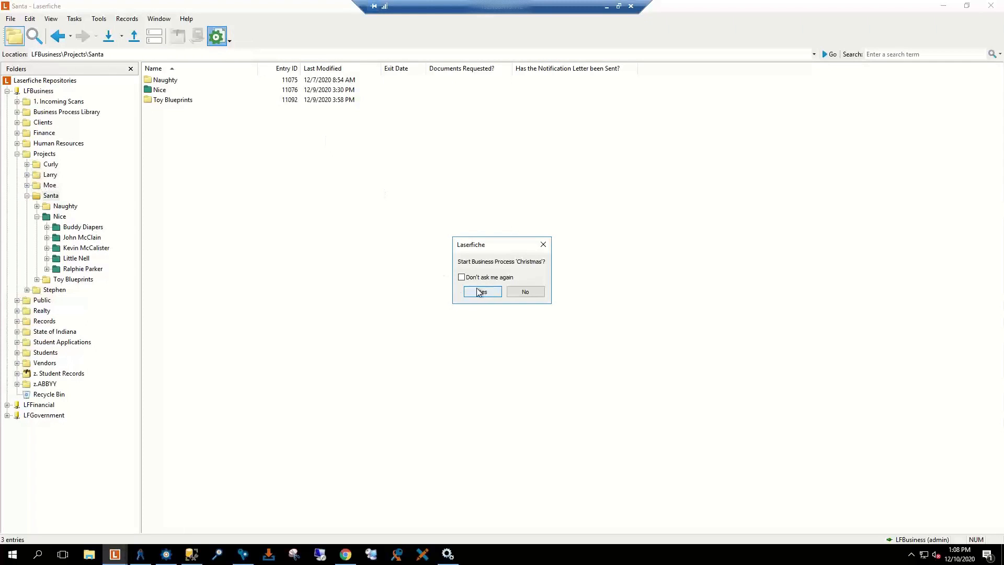
click(480, 292)
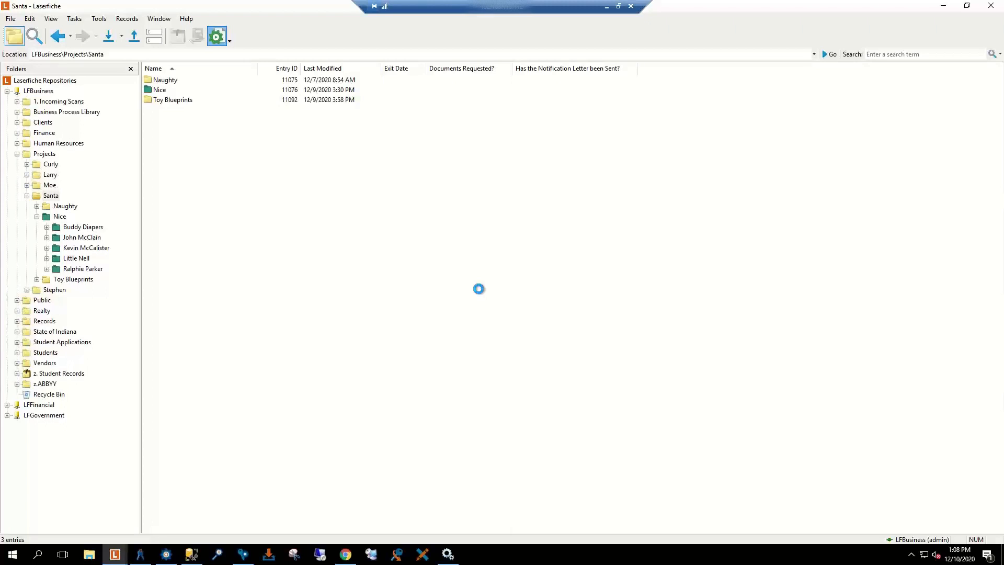
click(525, 291)
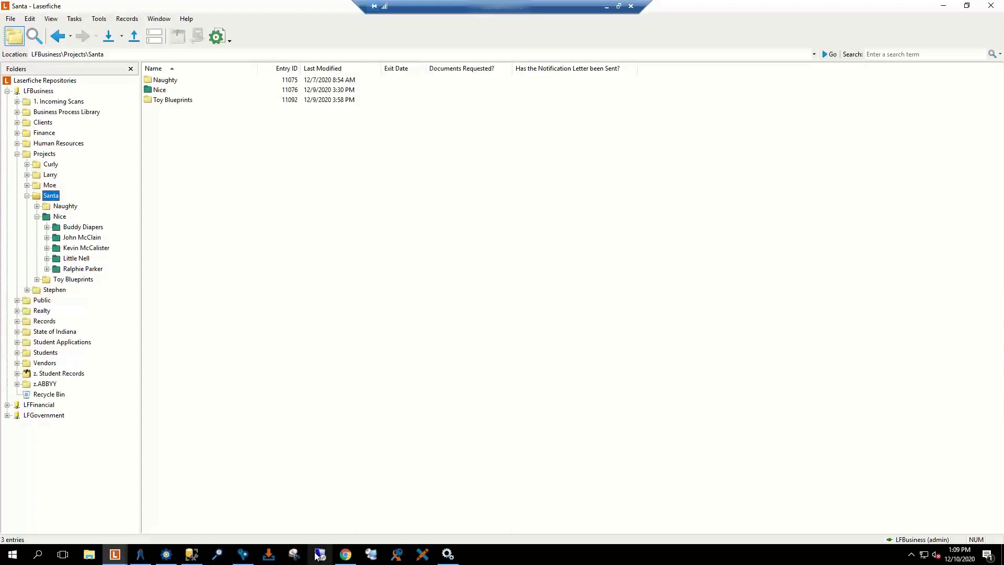
Step: Reload the Forms inbox in Chrome, check Unassigned then Open Tasks, and open instance 2596's Toy Order
click(345, 554)
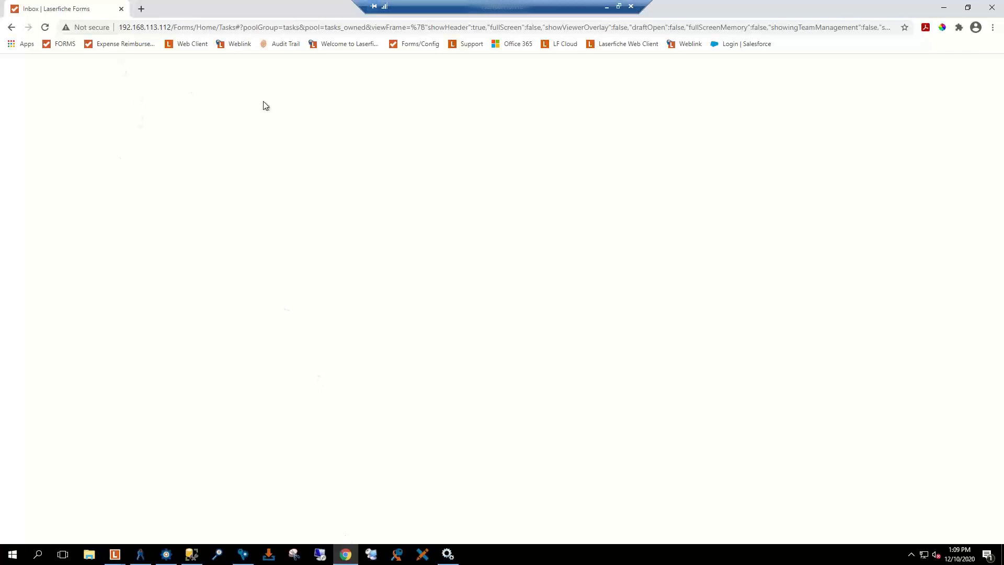
click(709, 28)
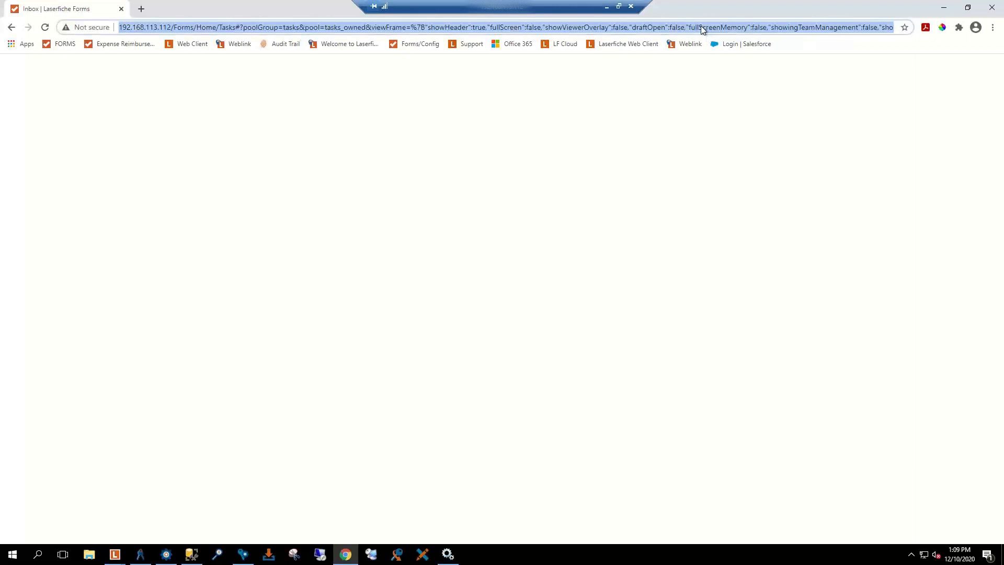
key(Return)
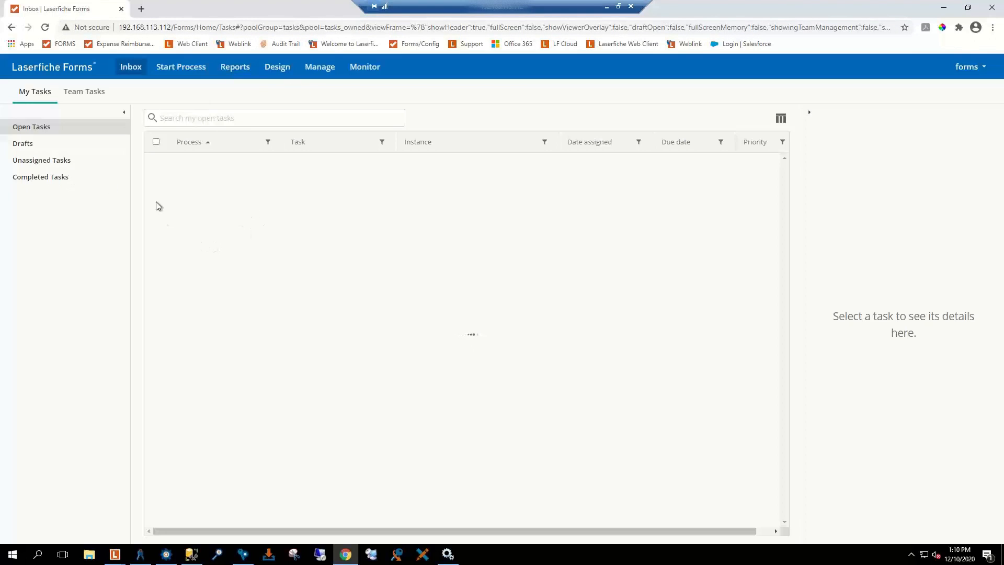
click(61, 166)
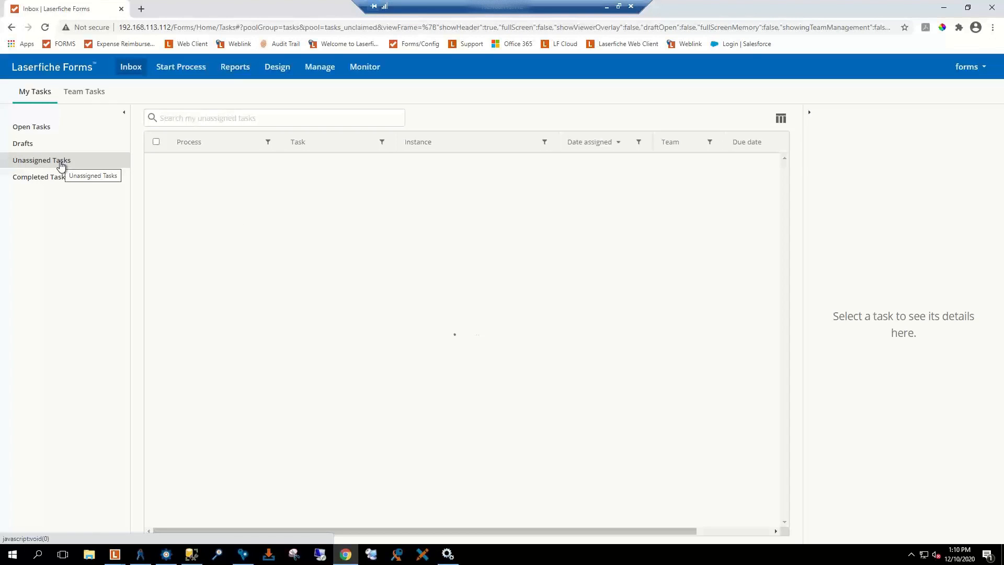
click(38, 129)
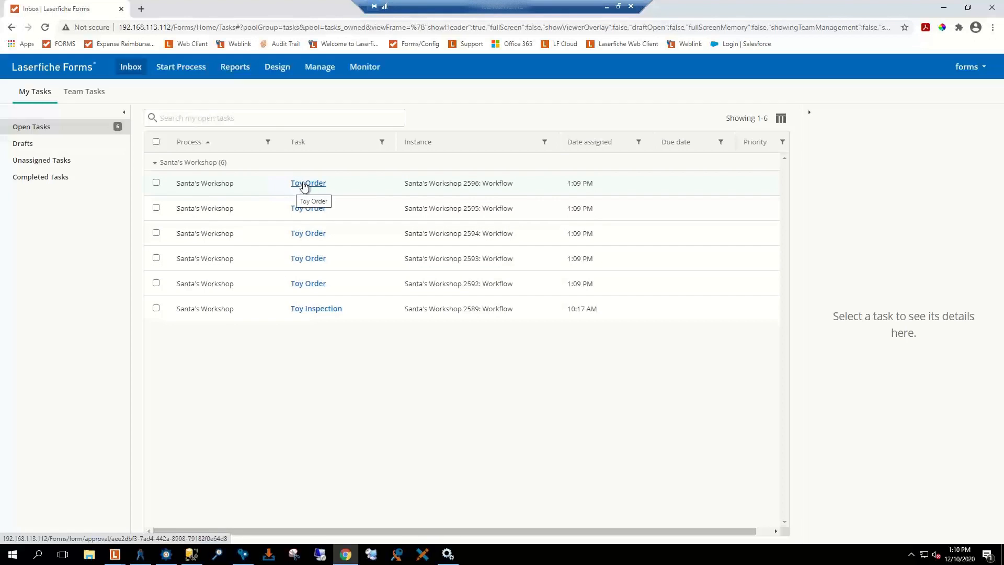
click(304, 184)
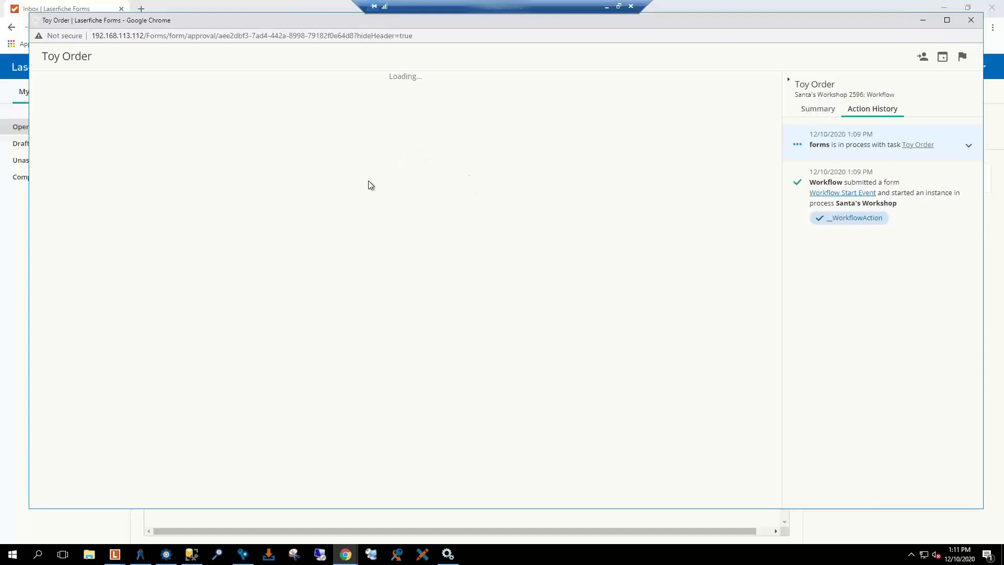
Step: Bring the Toy Order popup forward to review the Red Rider BB Gun order 20097
click(191, 553)
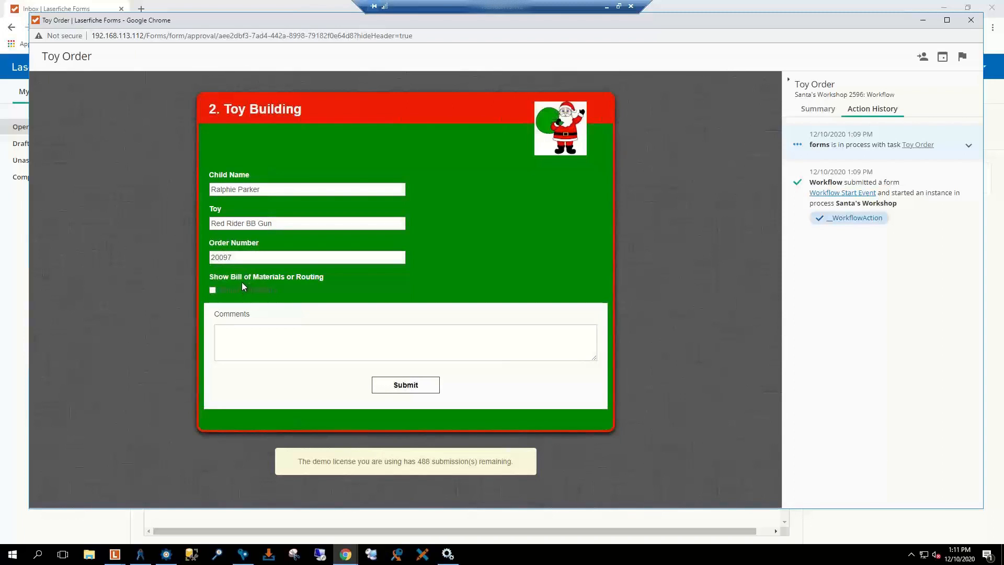
Step: Tick Show Schematics and scroll to view the Daisy BB Gun Schematics diagram
click(213, 290)
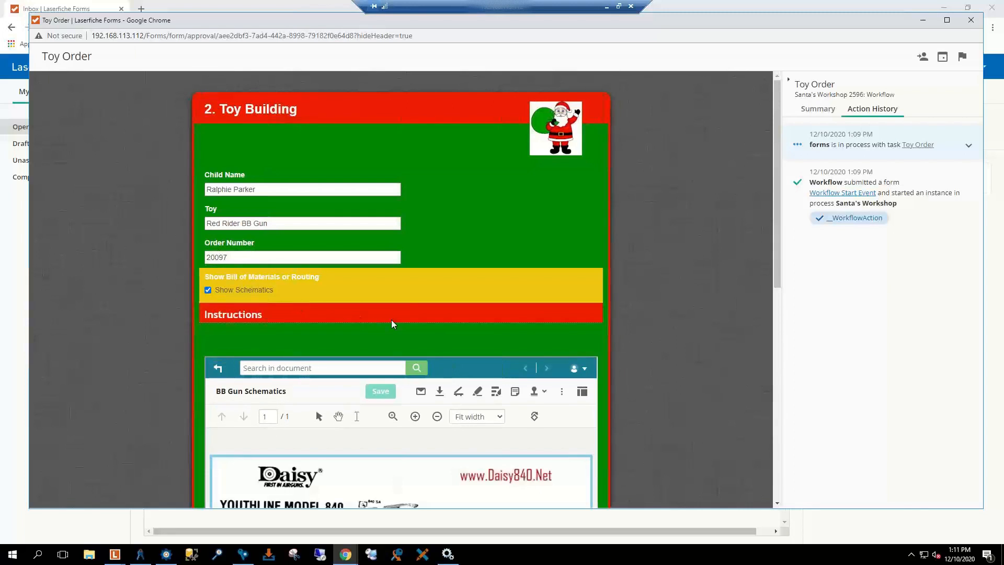
scroll(391, 319, down, 3)
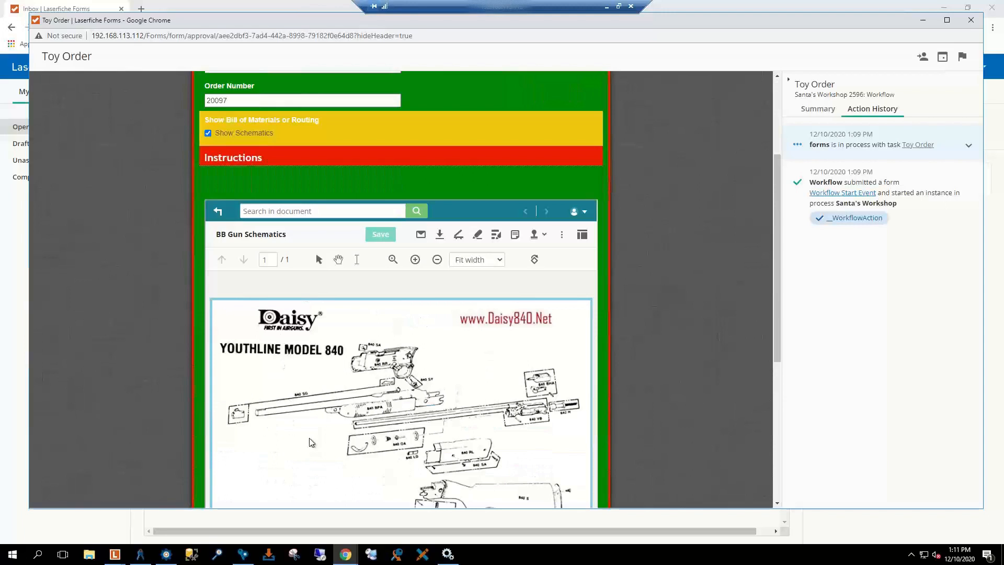
scroll(404, 383, down, 2)
scroll(403, 382, up, 1)
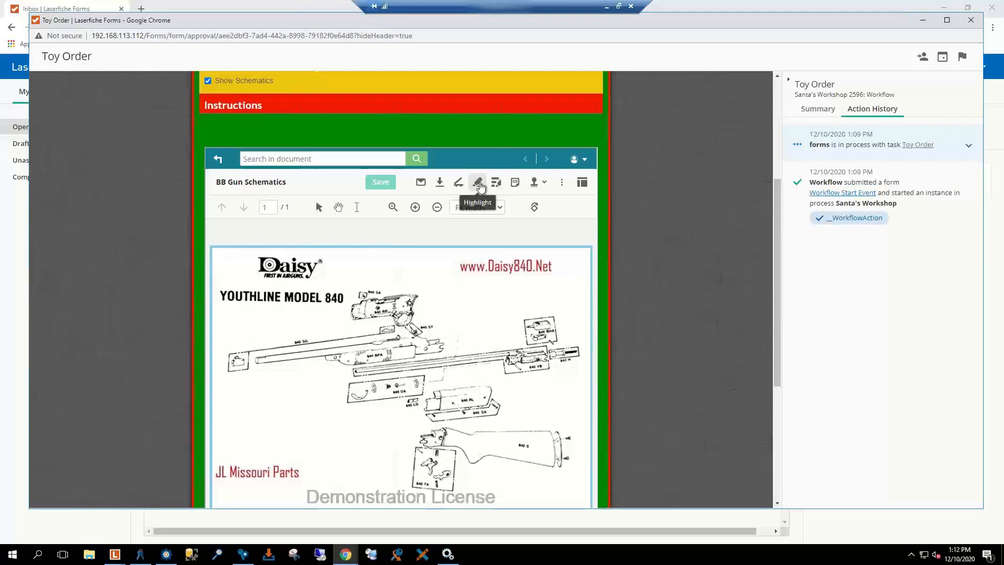
Step: Browse the recent stamps and the Stamps dialog, then close it without stamping
click(533, 185)
click(531, 186)
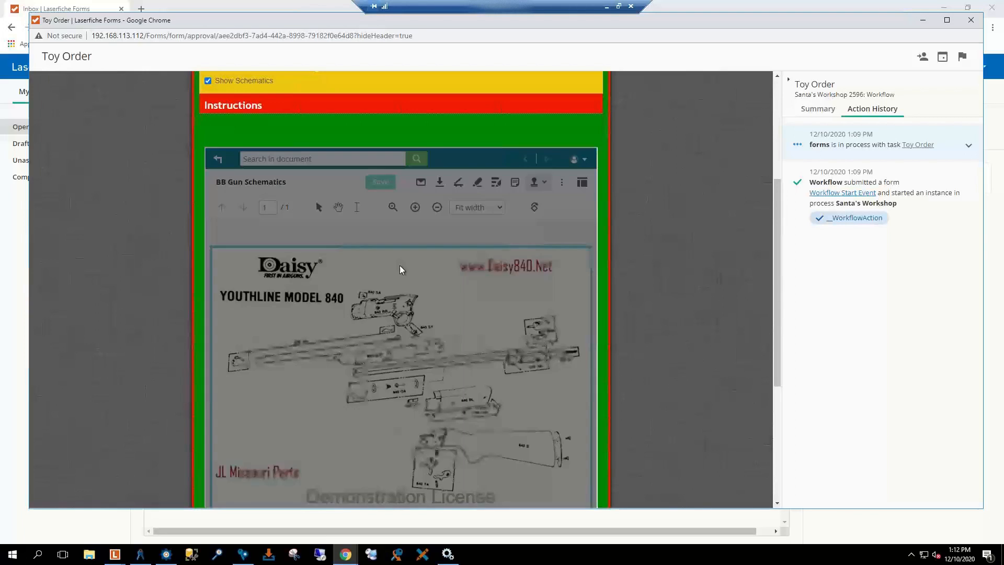
click(418, 267)
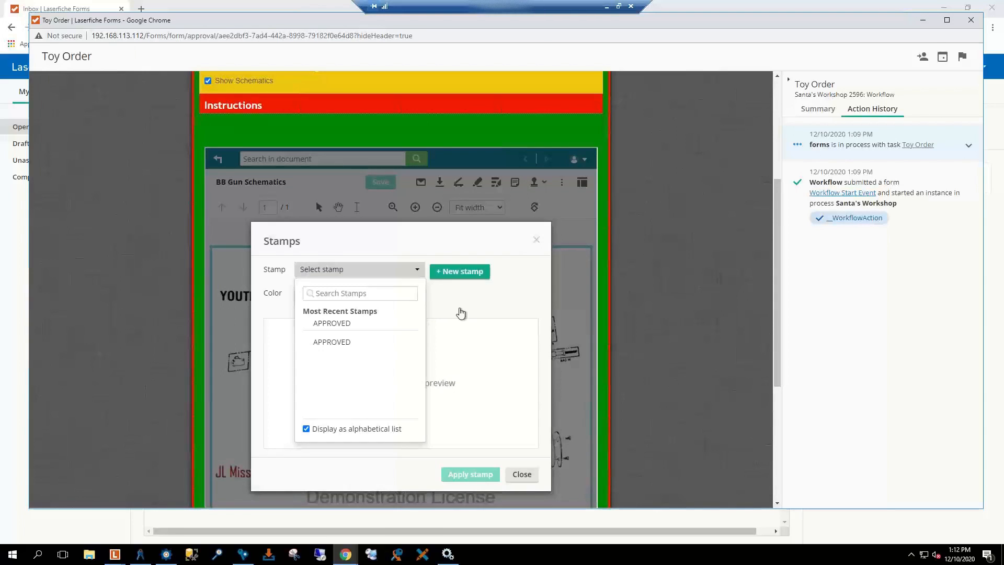
click(520, 475)
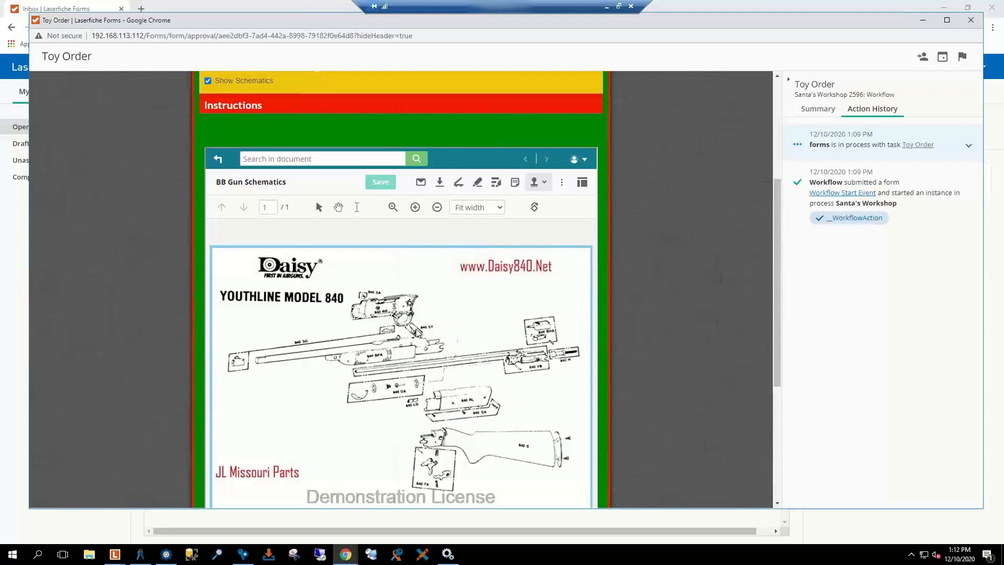
Step: Highlight YOUTHLINE MODEL 840 in yellow on the schematic, then untick Show Schematics
click(475, 186)
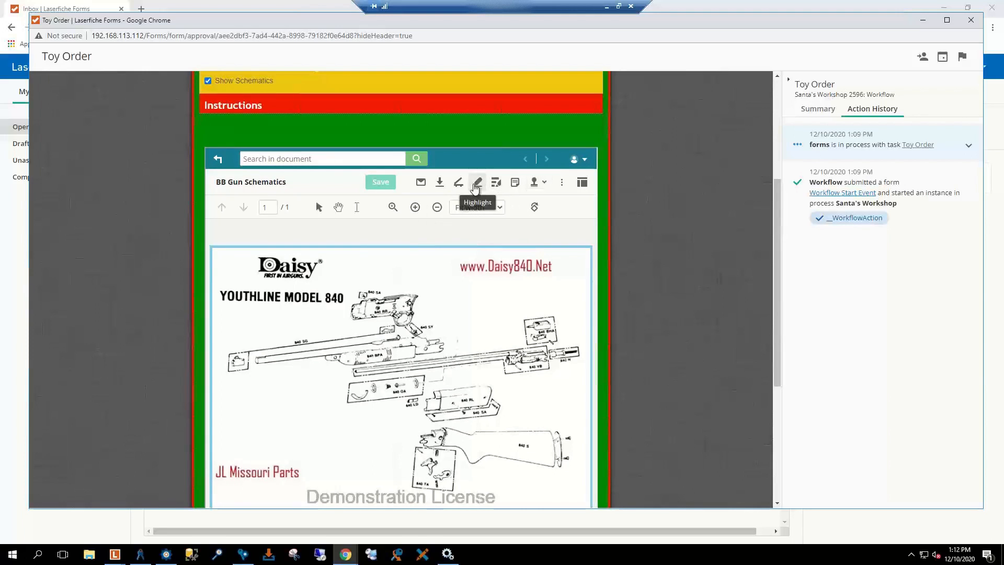
scroll(296, 297, down, 1)
drag(218, 231, 350, 248)
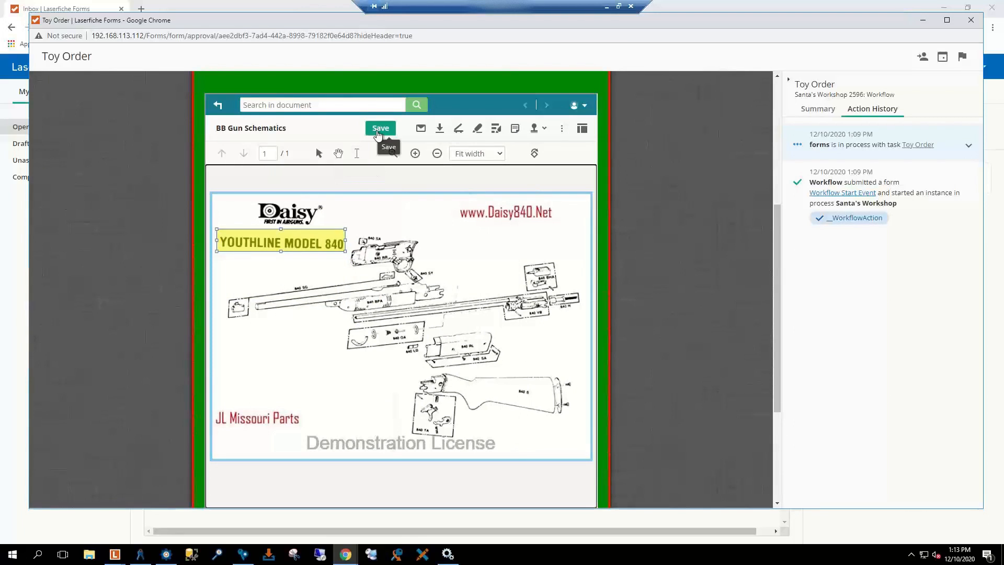
scroll(453, 293, up, 3)
scroll(452, 297, up, 2)
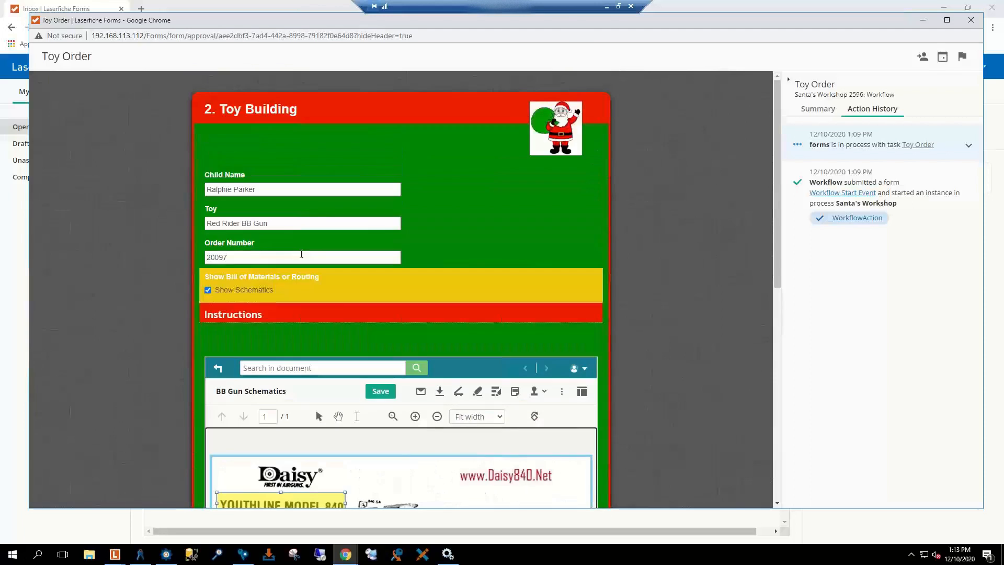
click(209, 291)
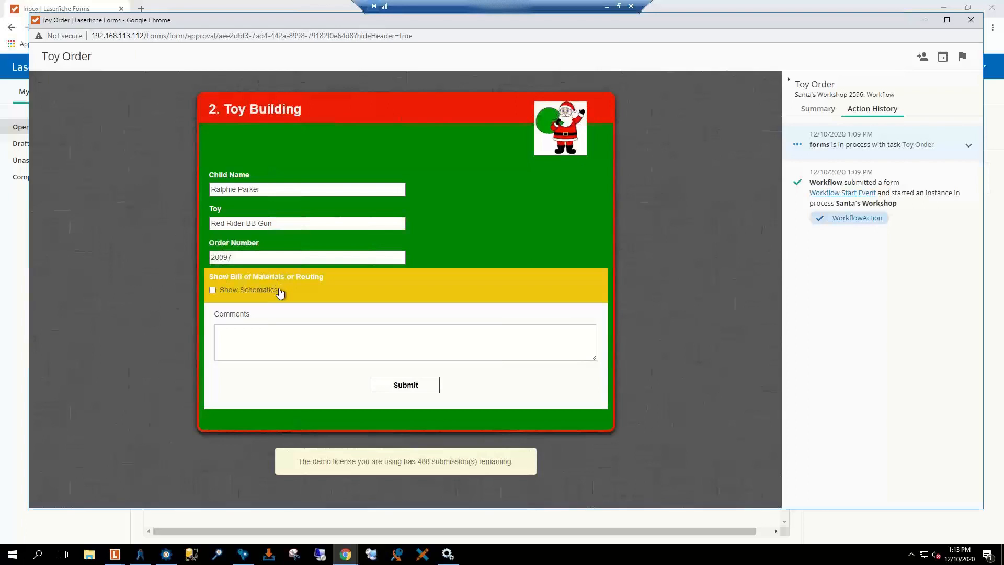
Step: Submit the Toy Order form and confirm leaving the page
click(407, 388)
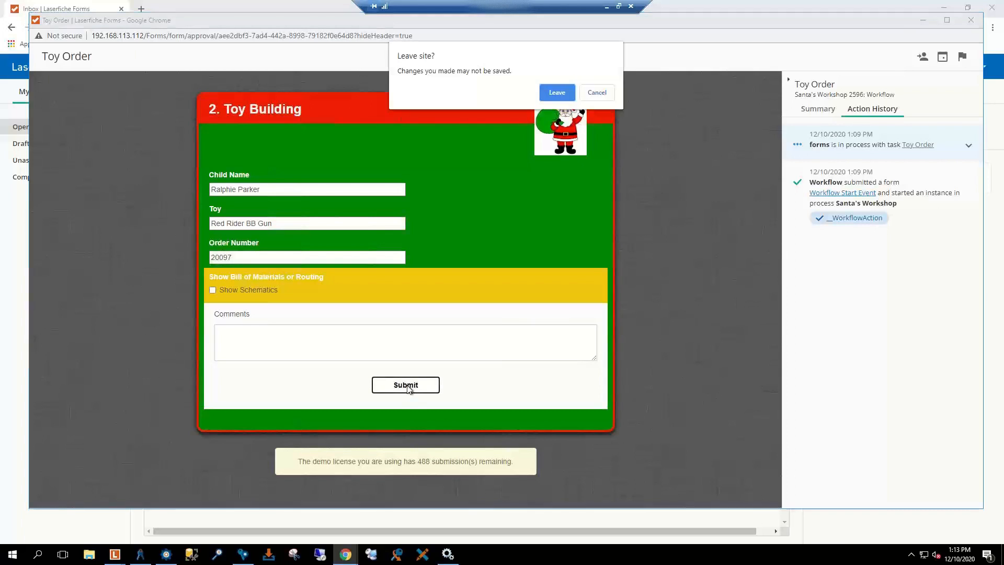
click(557, 92)
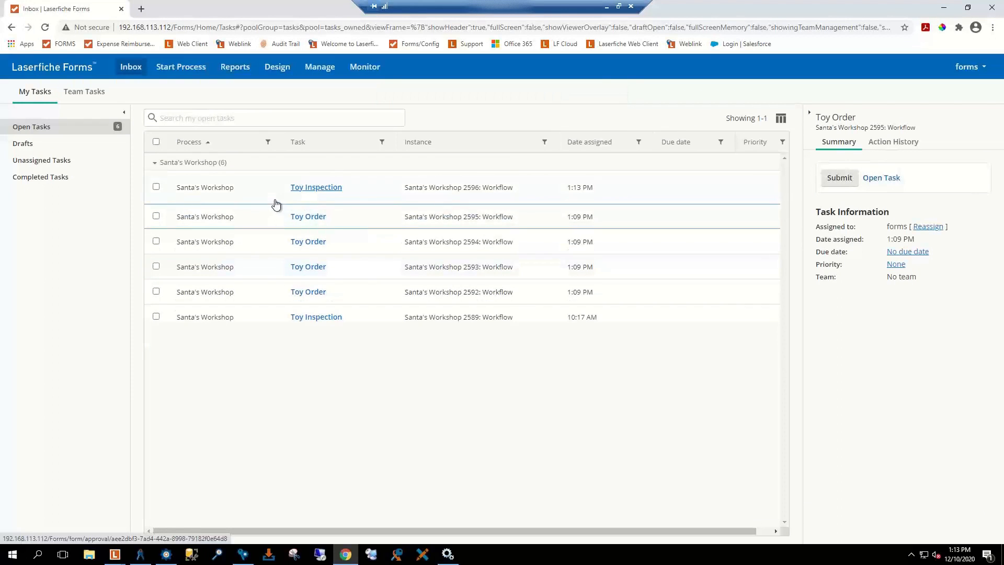
Step: Submit Toy Inspection 2596 with inspected, wrapped, tagged and loaded onto Santa's Sleigh all ticked
click(317, 188)
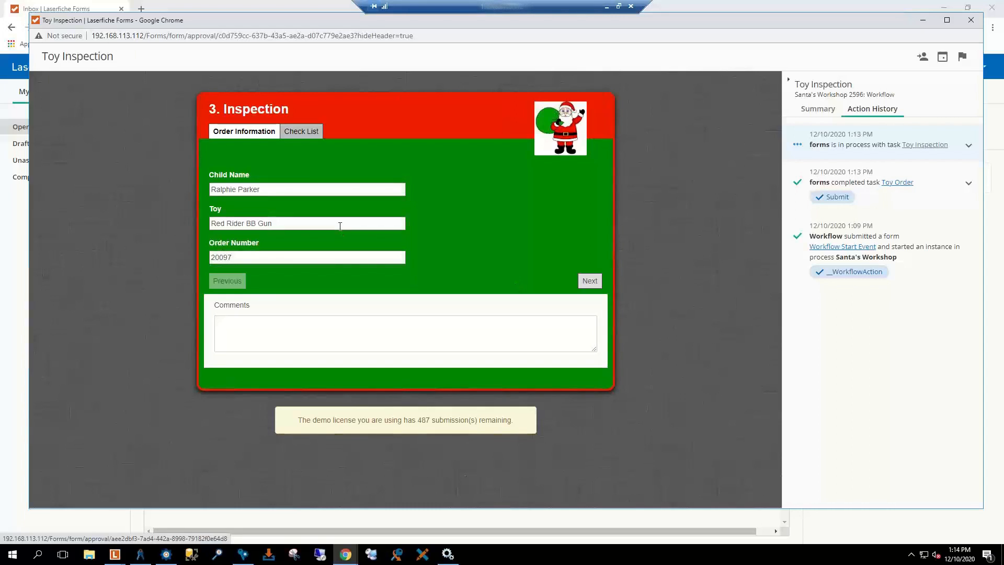
click(291, 133)
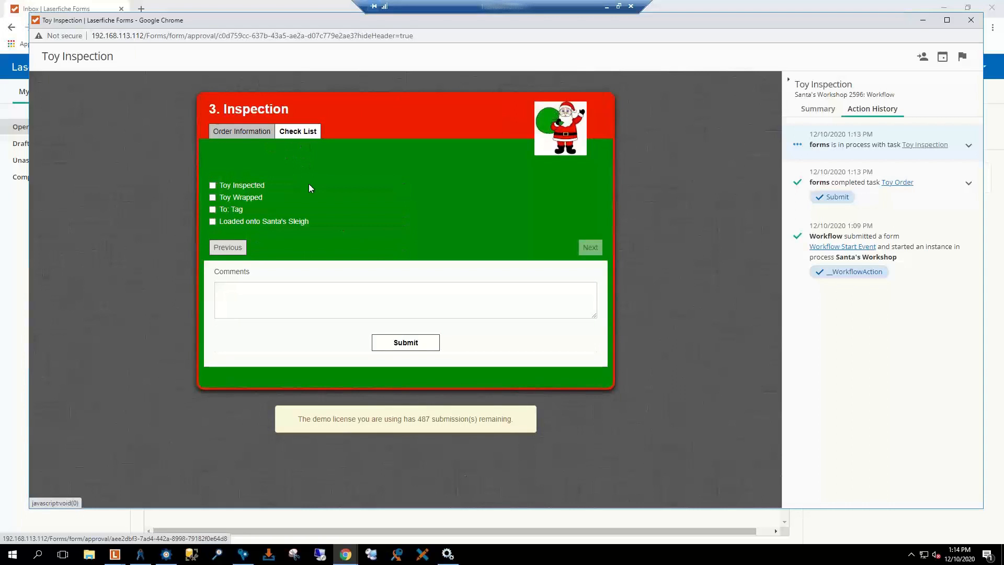
click(213, 185)
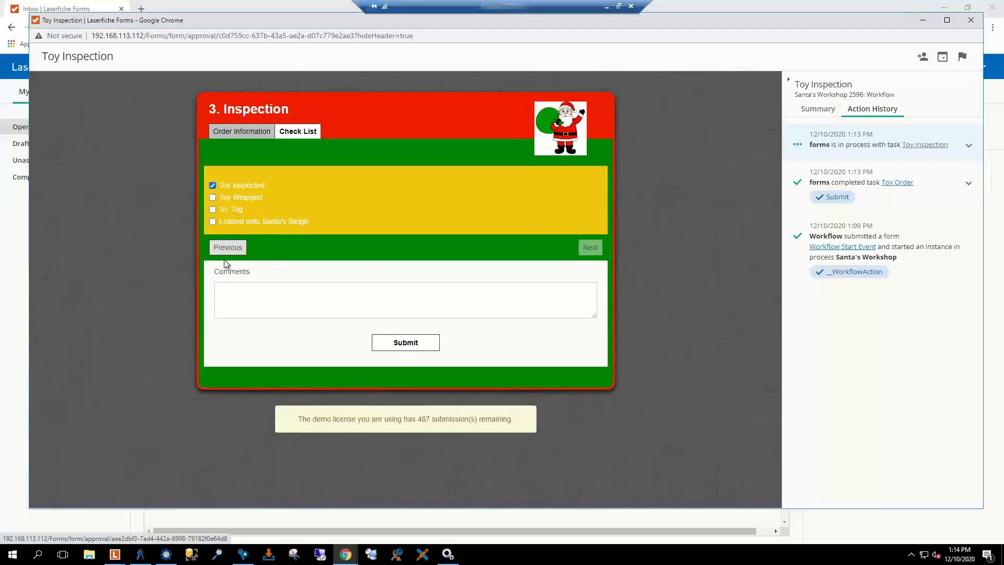
click(213, 197)
click(212, 209)
click(213, 223)
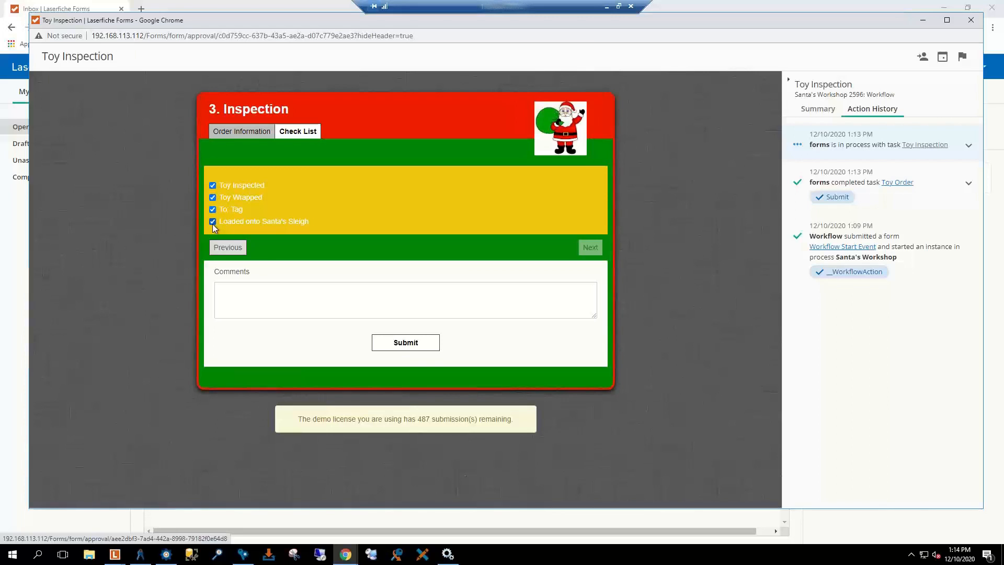
click(419, 348)
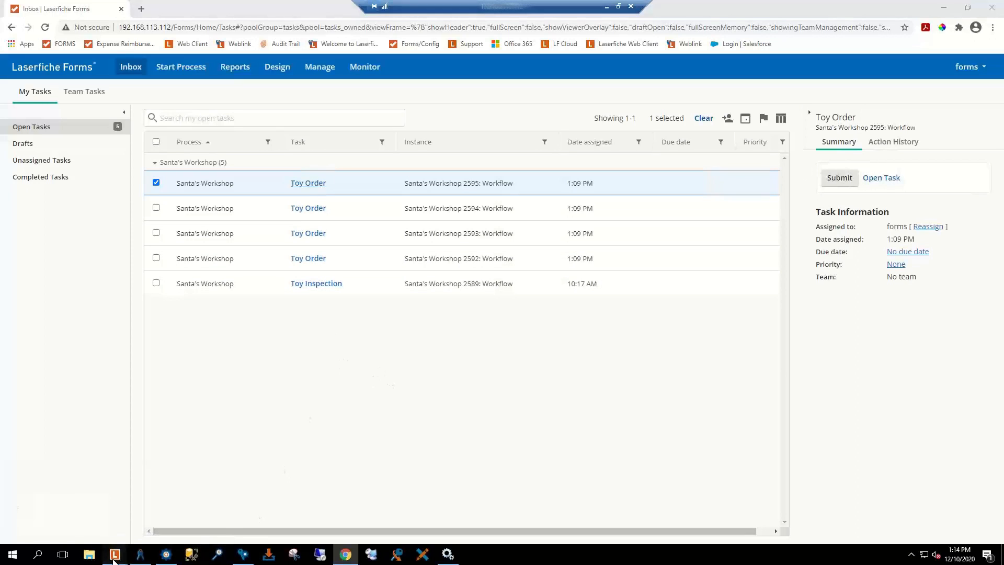
Step: Close the Elf on Shelf note window
mouse_move(116, 558)
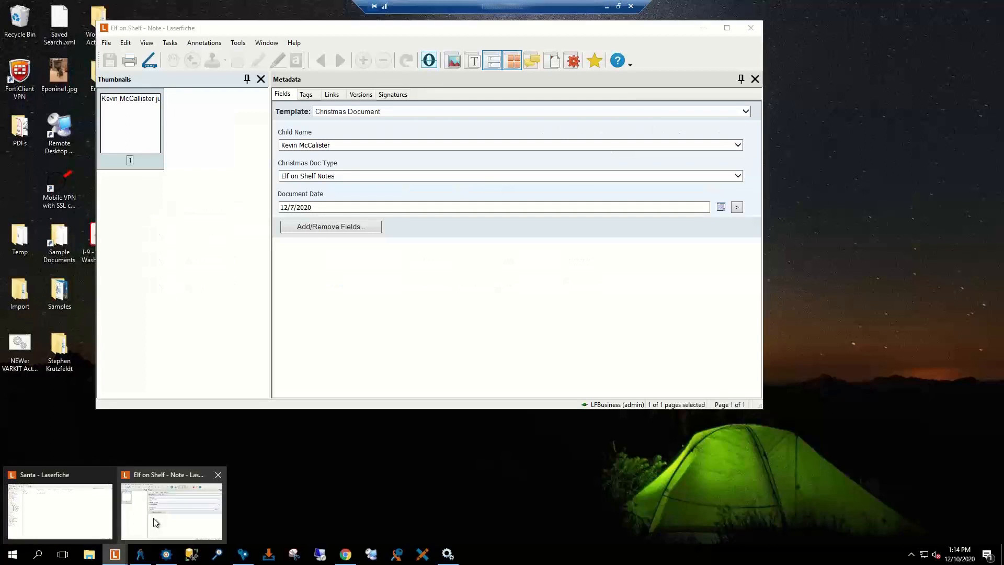
click(153, 517)
click(754, 29)
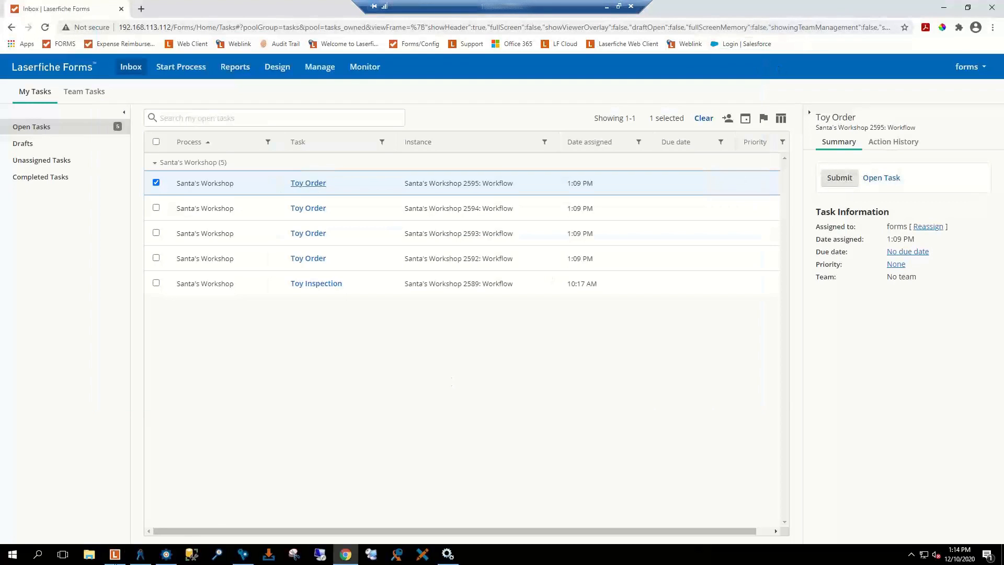
Step: Open the 3. Inspection document in the child's folder of the Santa repository
click(115, 557)
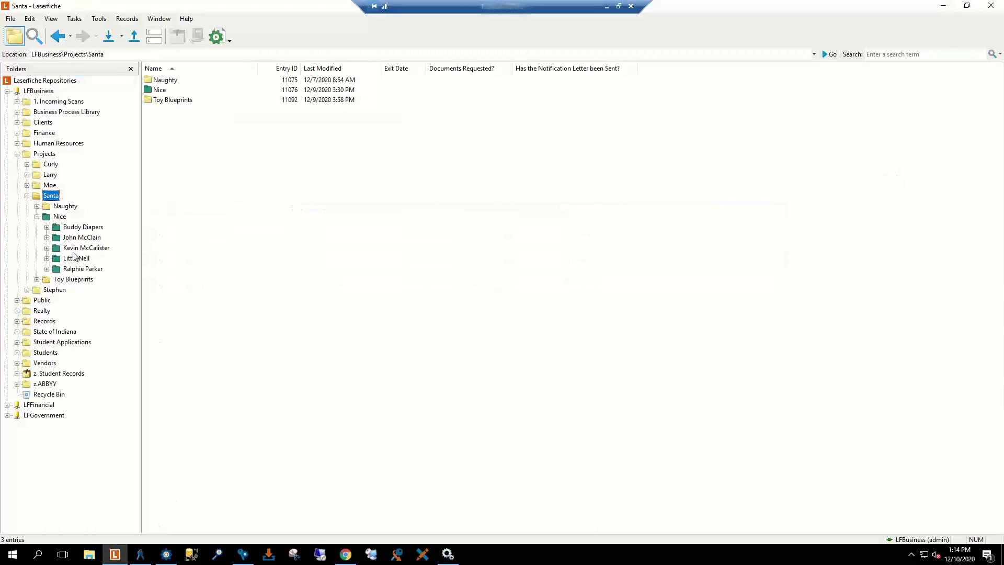
click(79, 270)
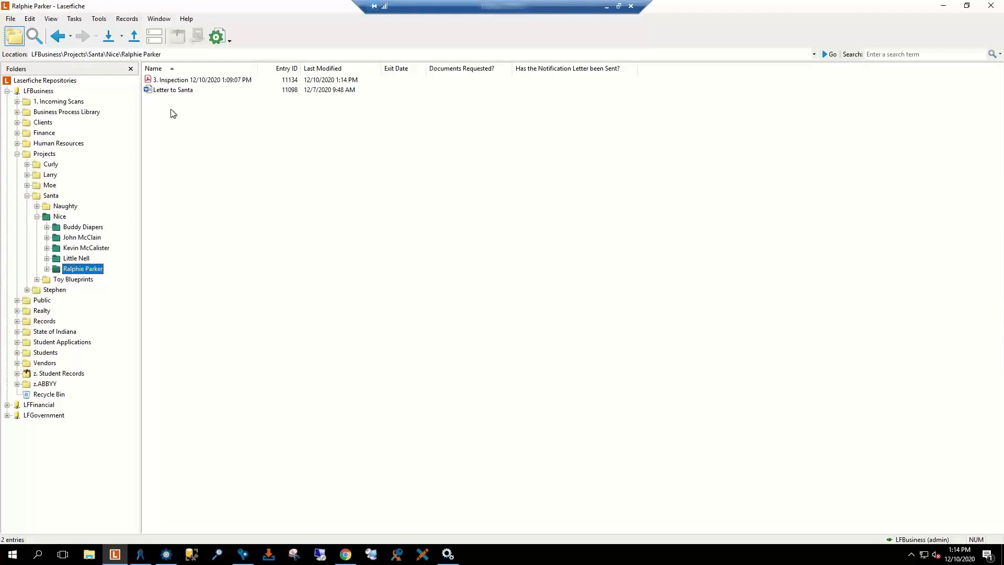
click(181, 81)
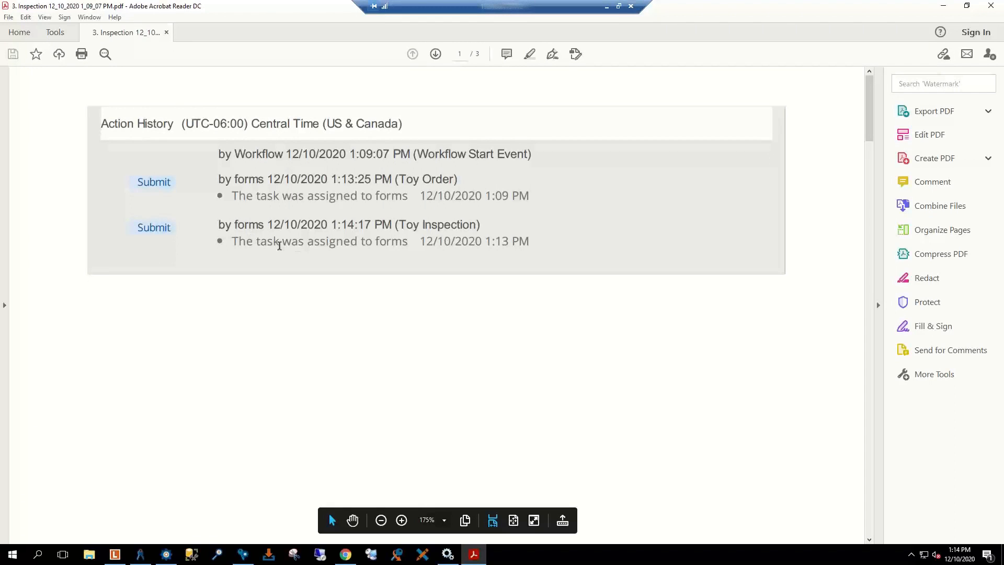
Step: Review the Inspection PDF down to its ticked checklist, then close Acrobat Reader
scroll(431, 276, down, 10)
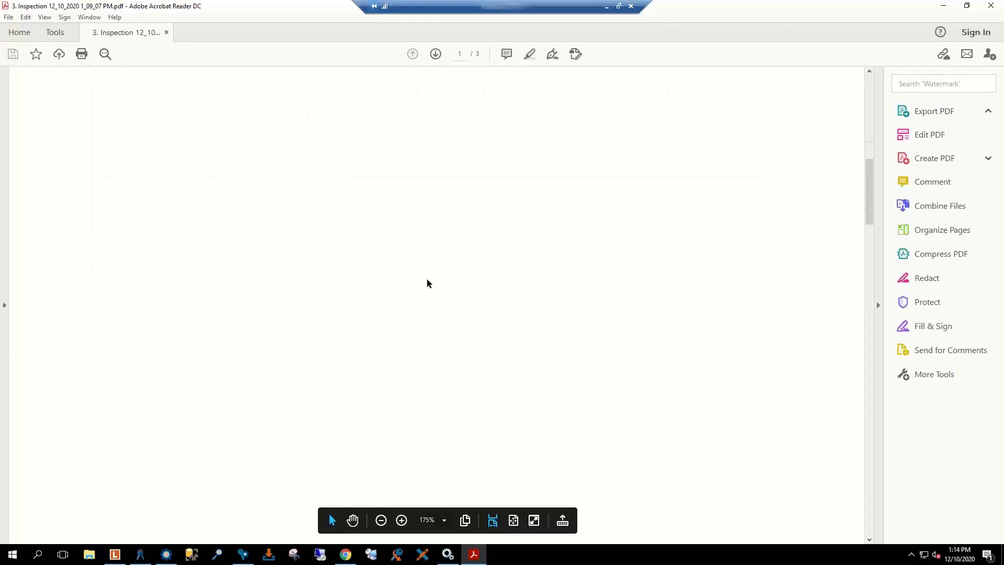
scroll(427, 283, down, 10)
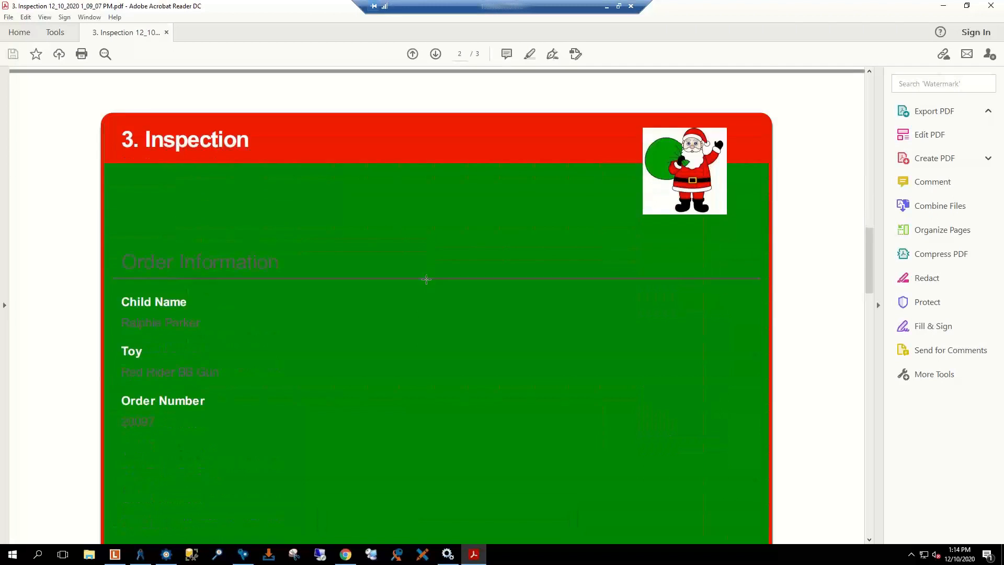
scroll(425, 281, down, 10)
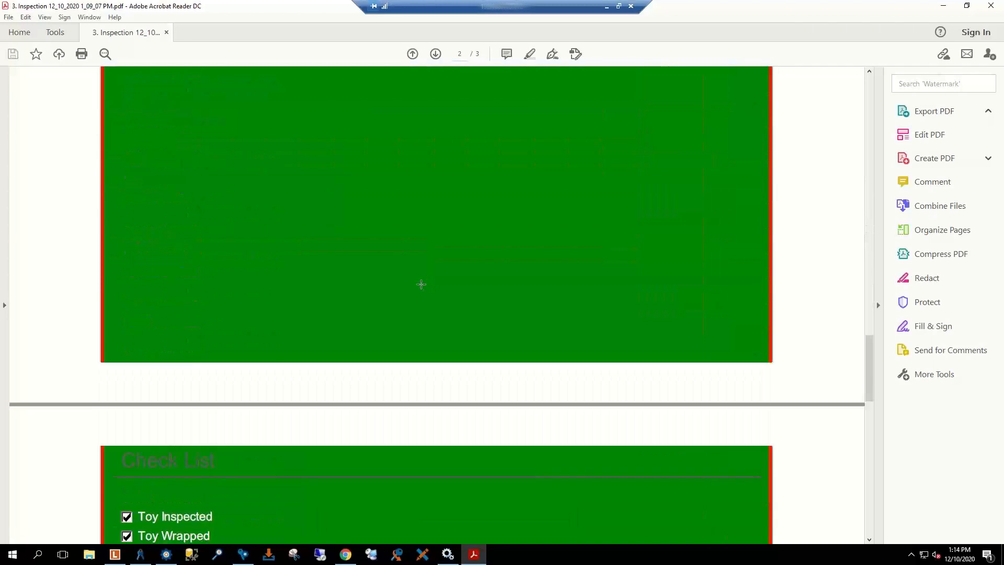
scroll(421, 284, down, 3)
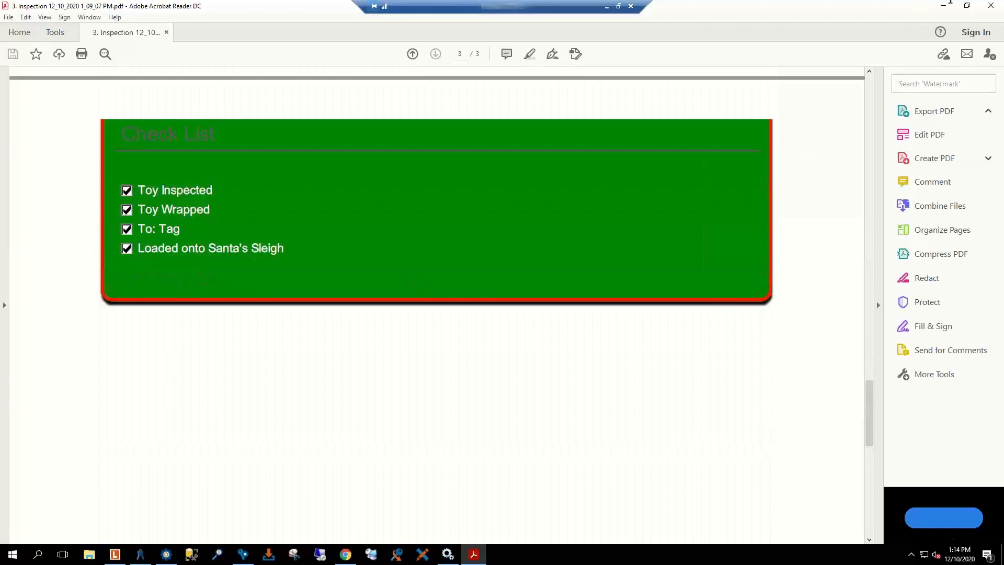
click(993, 7)
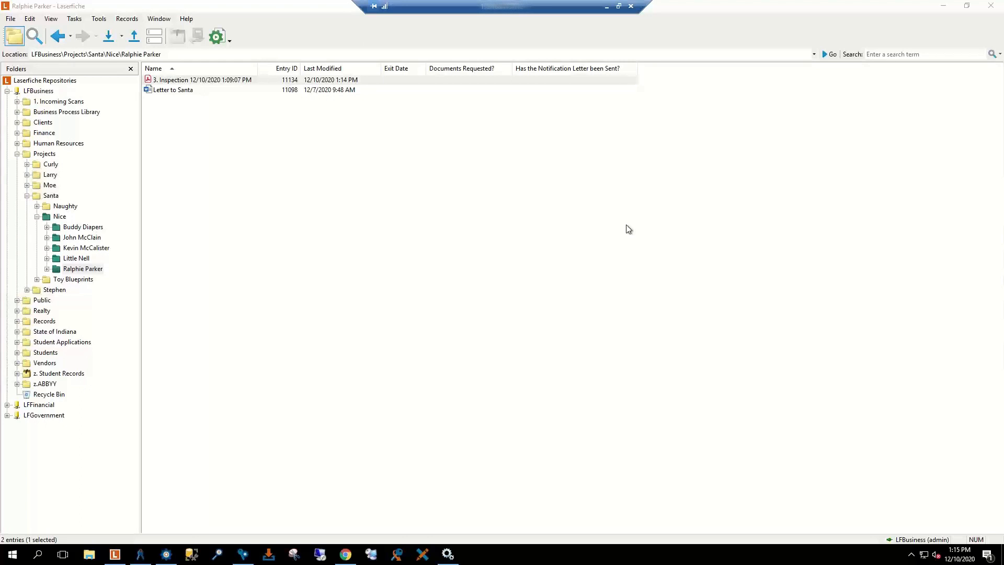
Step: Browse the Nice, Santa, Projects and Naughty folders, then switch to Workflow Designer
click(37, 216)
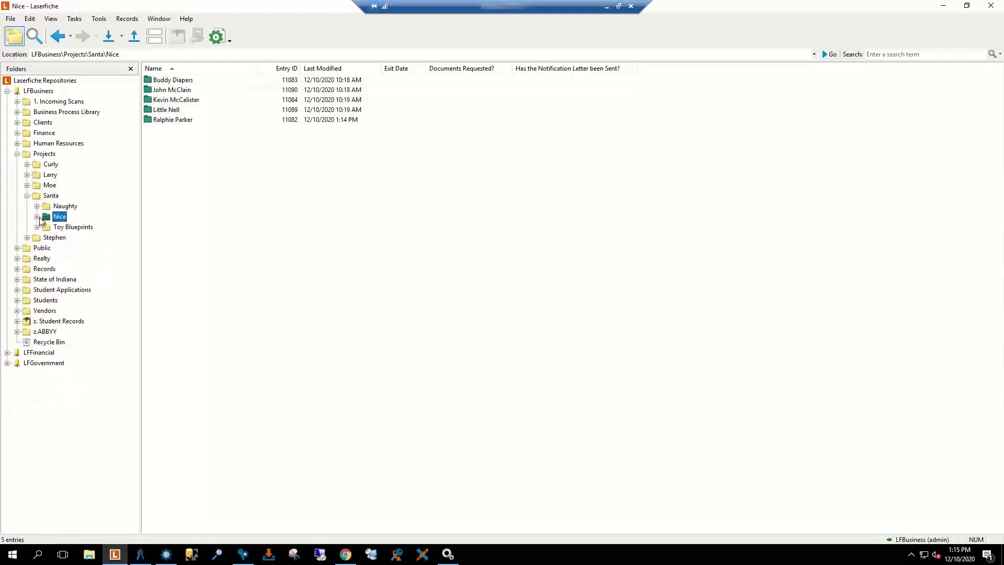
click(48, 198)
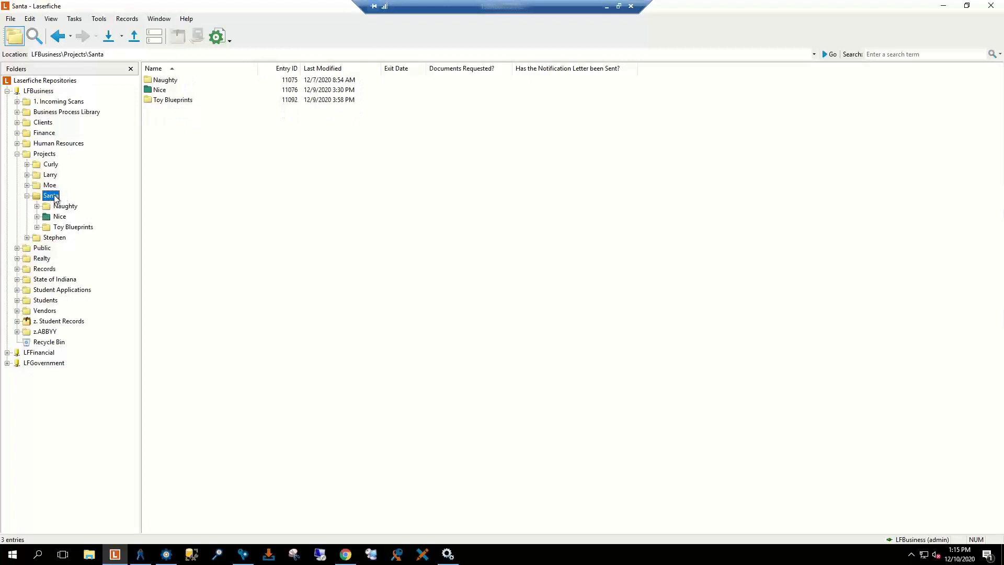
click(18, 155)
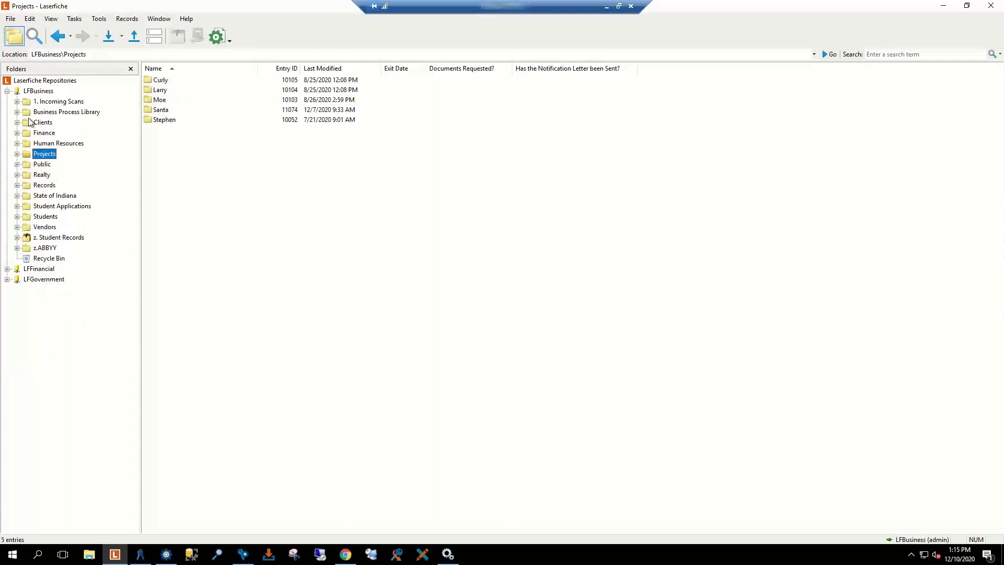
click(17, 155)
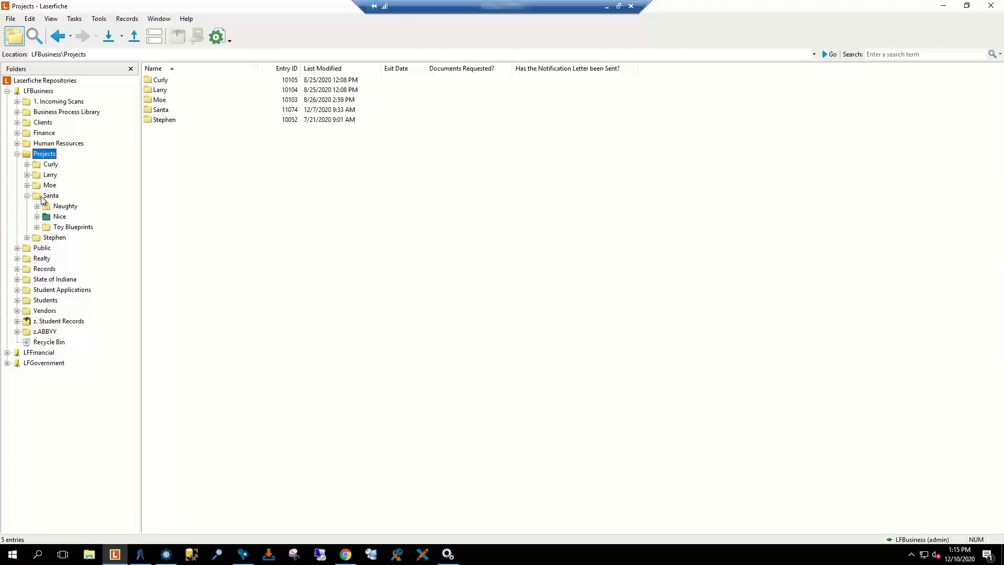
click(43, 198)
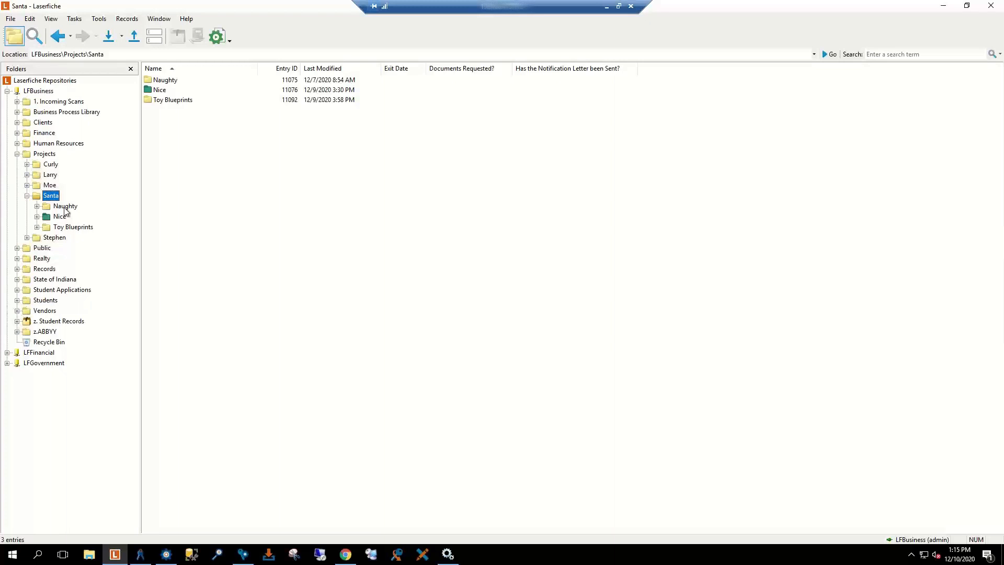
click(65, 208)
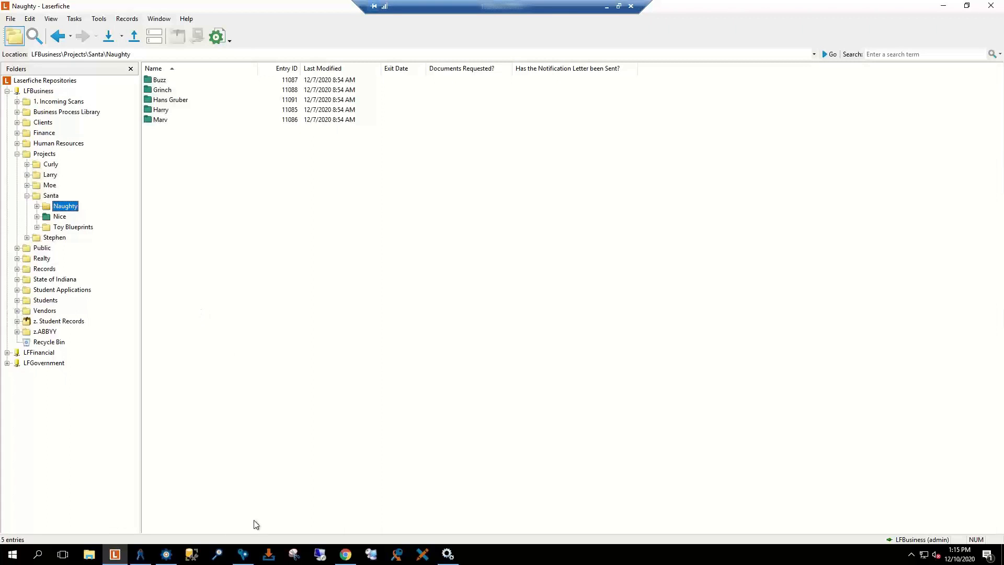
click(181, 550)
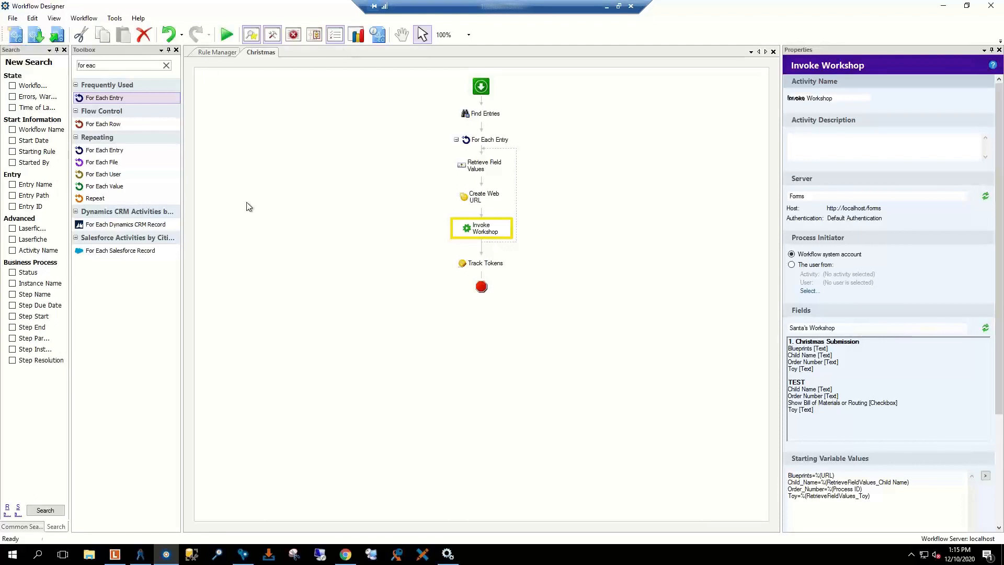
Step: Create a new workflow named WEBINAR - QUERY SQL
click(15, 35)
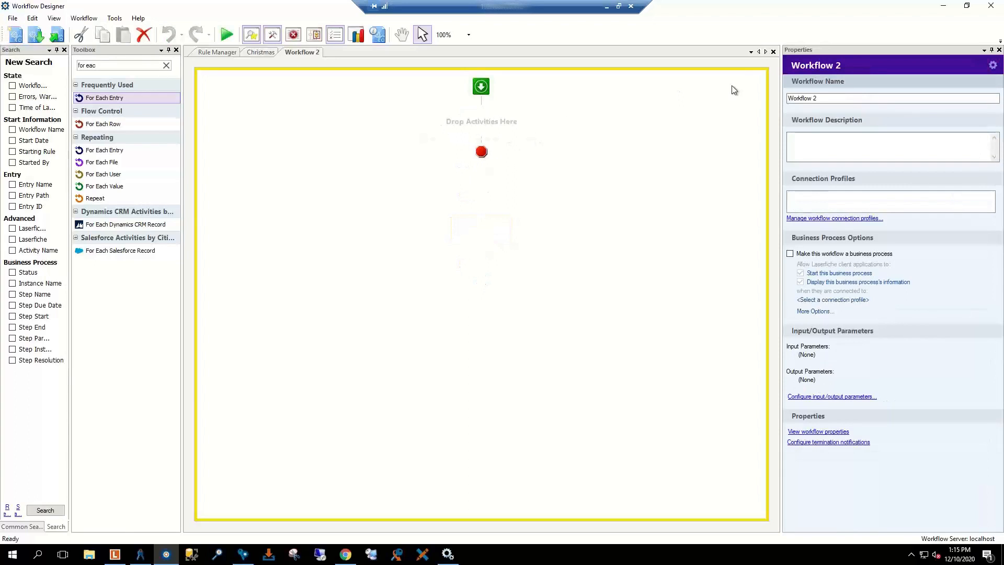
click(823, 97)
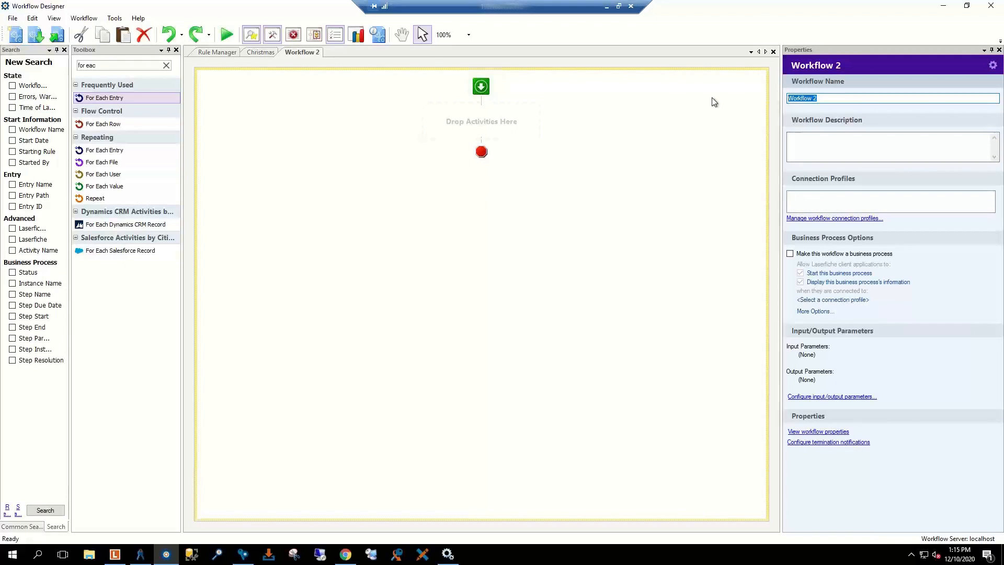
text(WEBINE)
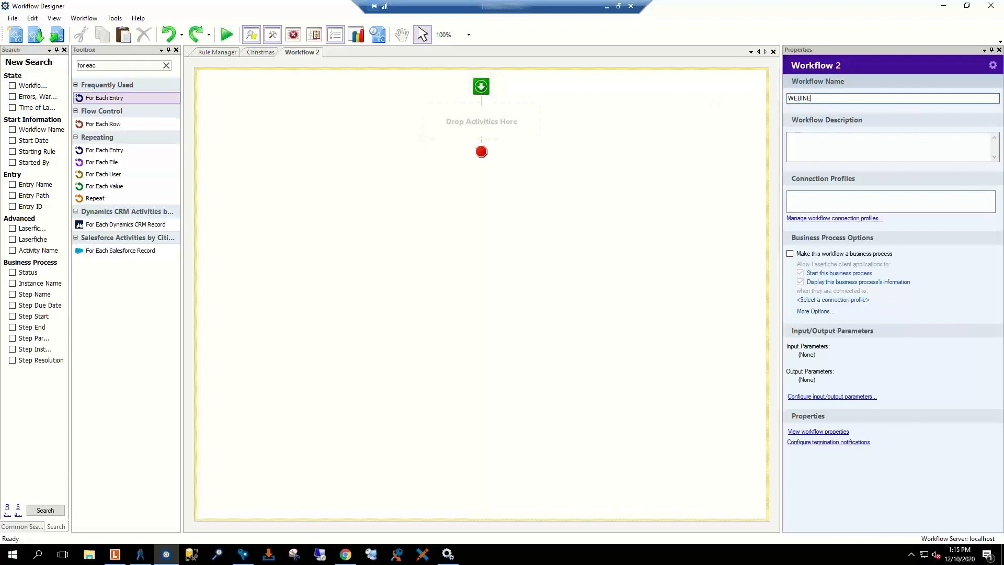
text(R)
key(BackSpace)
key(BackSpace)
text(AR - QUERY SQL)
click(843, 145)
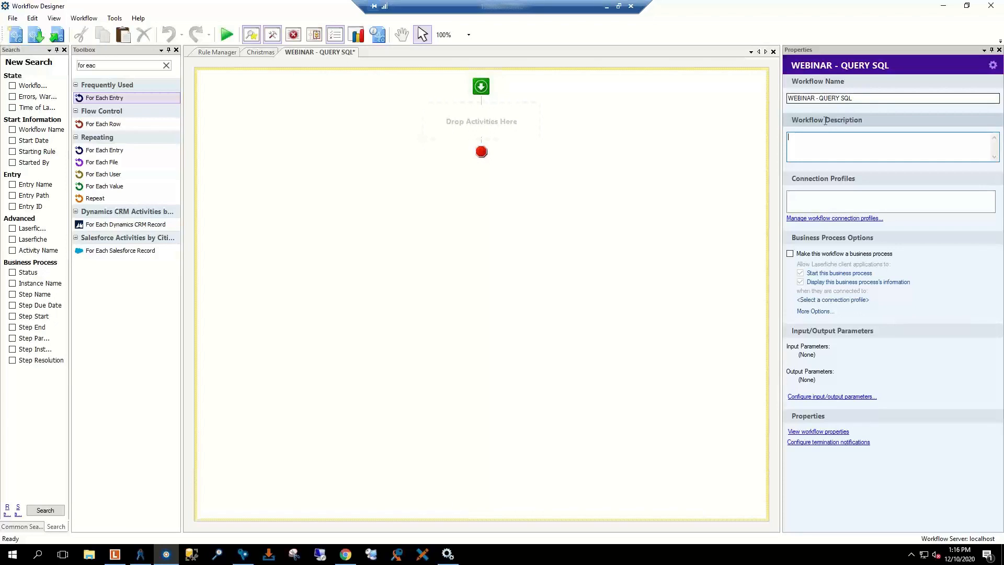
Step: Attach a validated connection profile copied from LFBusiness - WF to the workflow
click(833, 199)
click(823, 219)
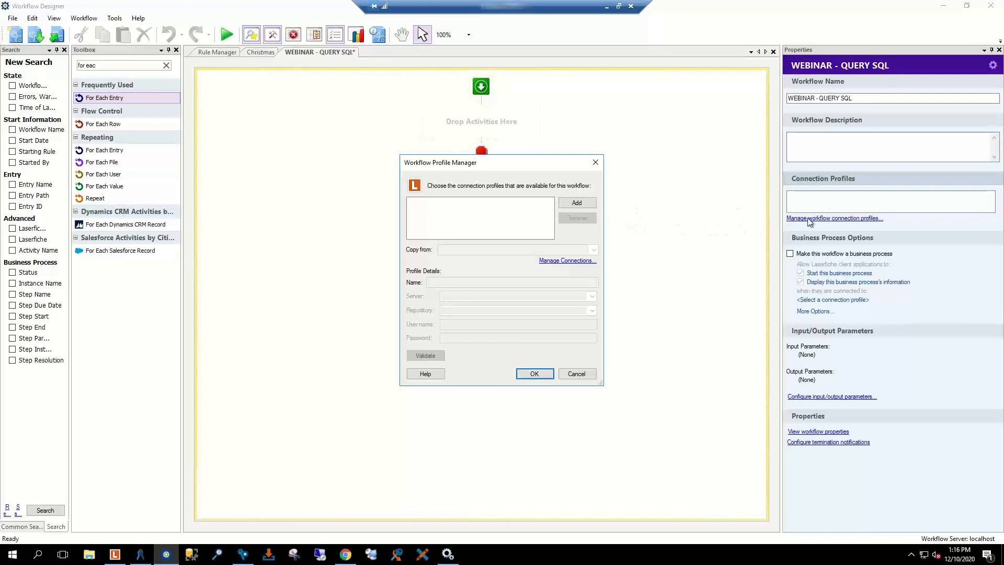
click(574, 203)
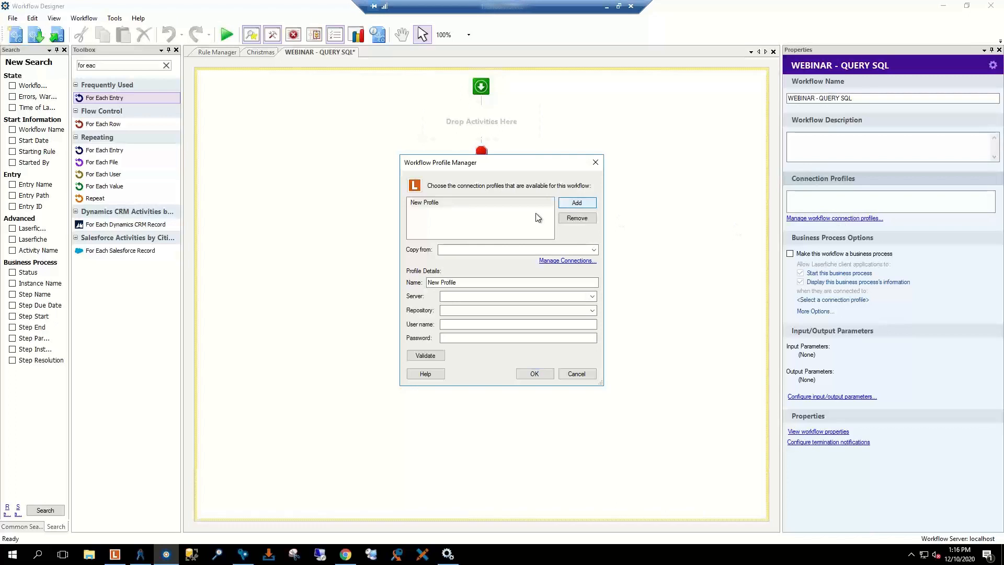
click(593, 250)
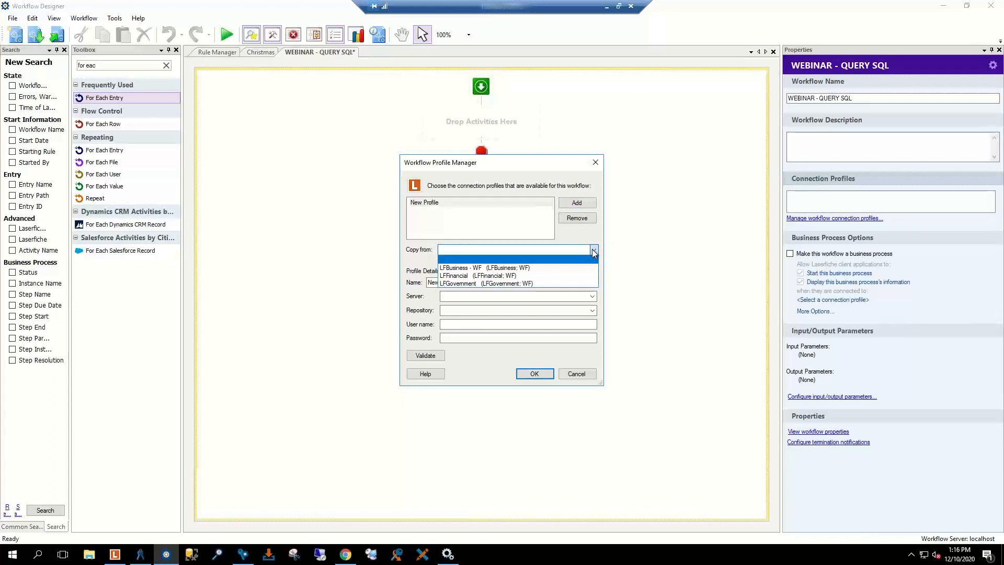
click(512, 268)
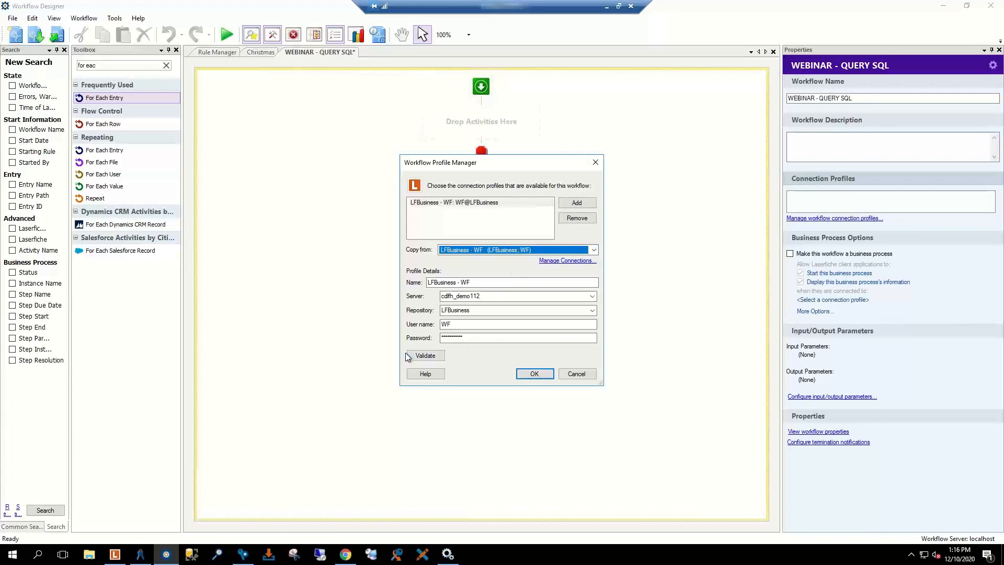
click(423, 357)
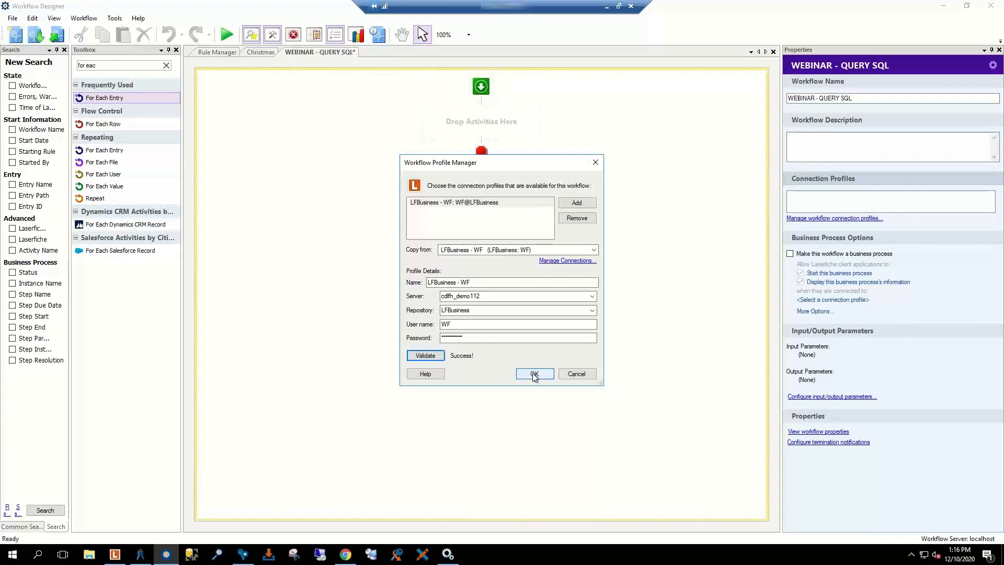
click(534, 374)
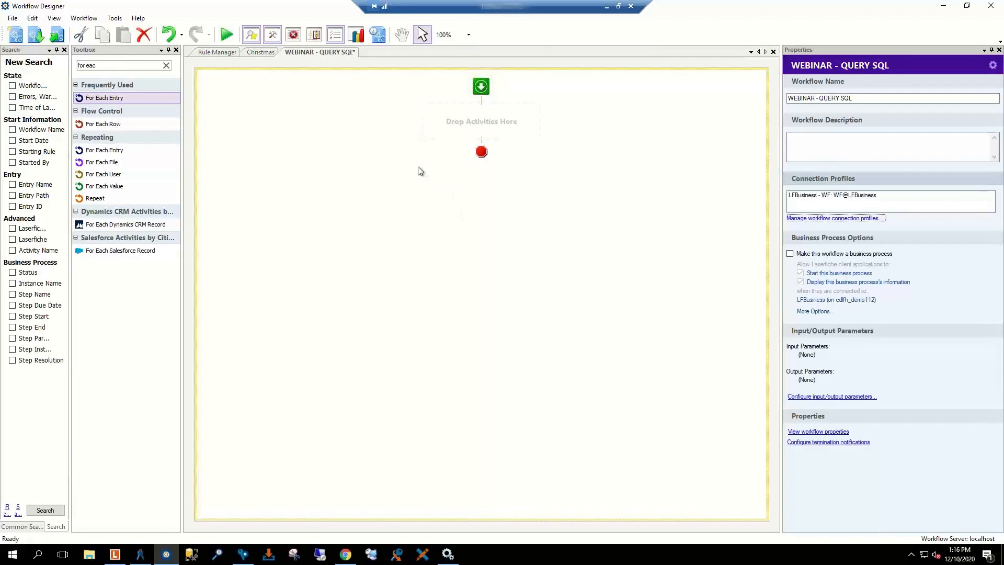
click(276, 193)
Step: Add a Query Data activity, found by searching 'sq', between workflow start and end
drag(103, 65, 51, 68)
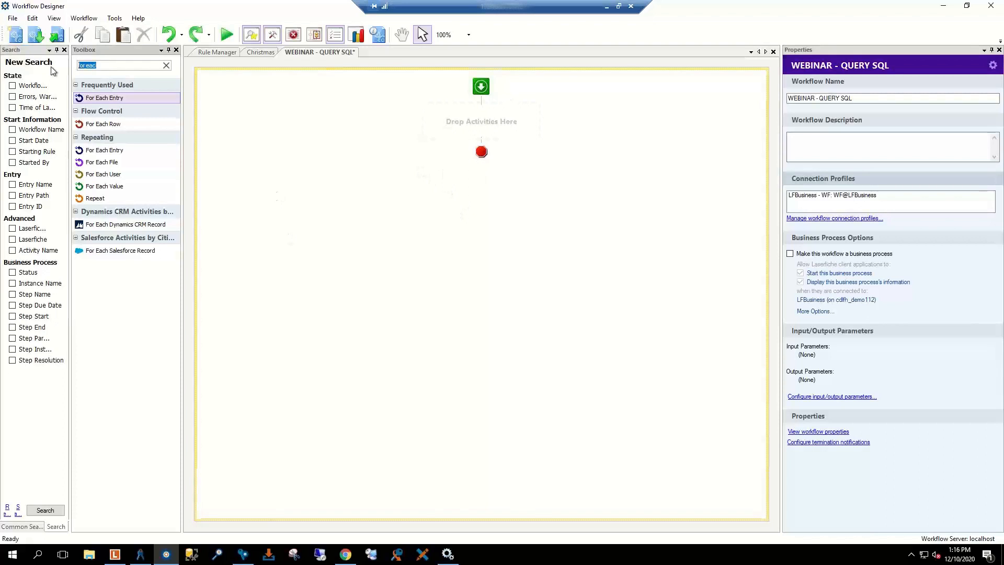
key(BackSpace)
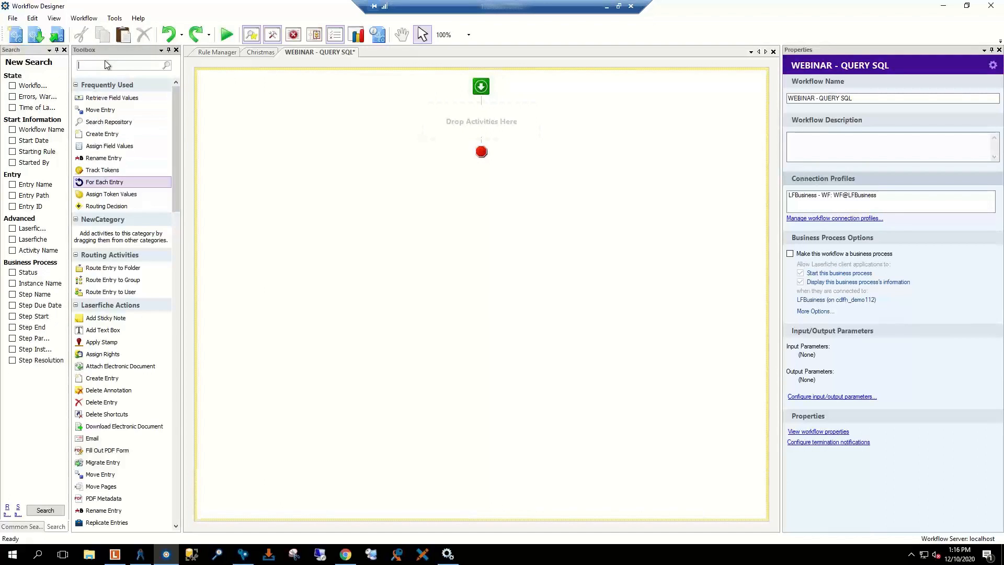
text(sql)
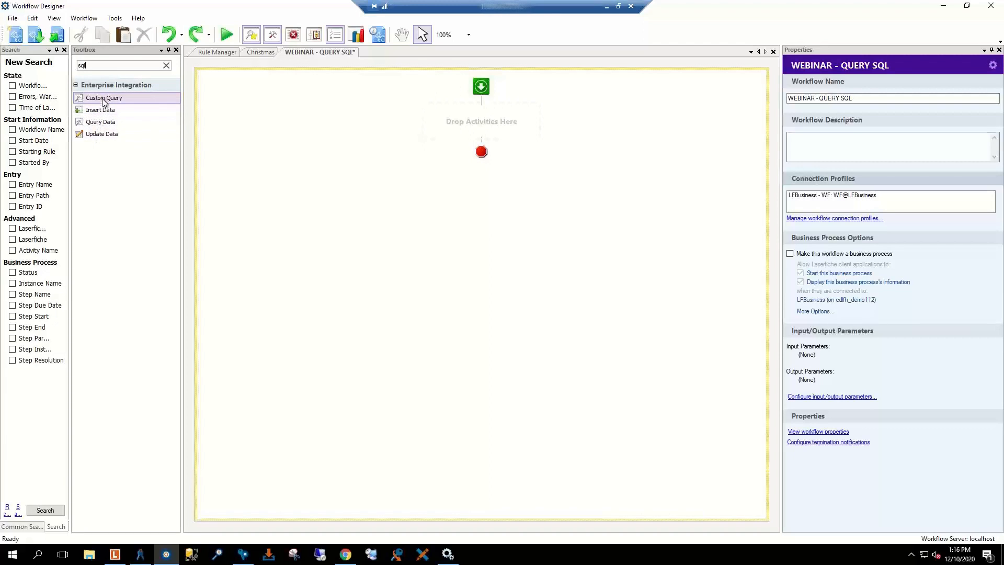
click(102, 126)
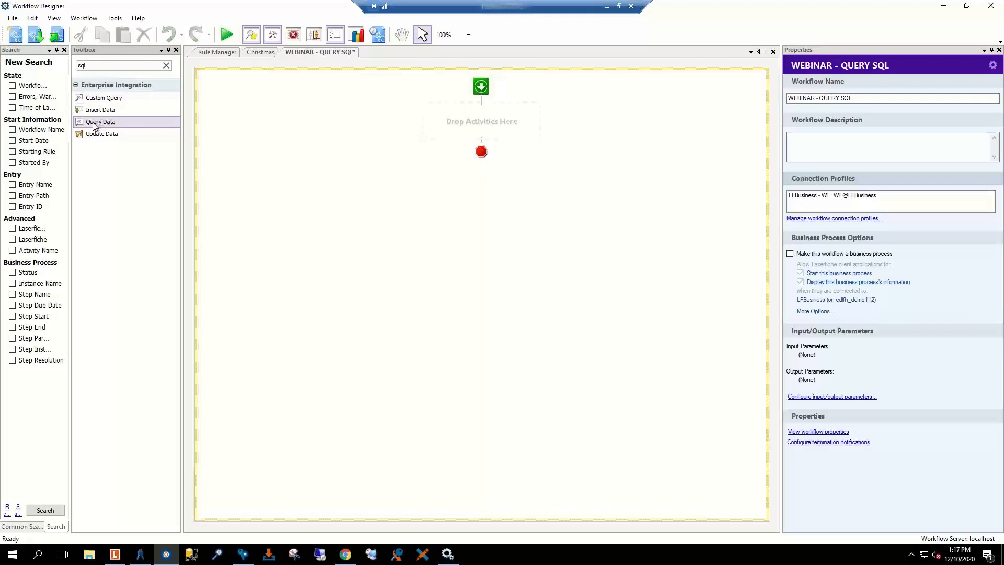
drag(94, 125, 452, 135)
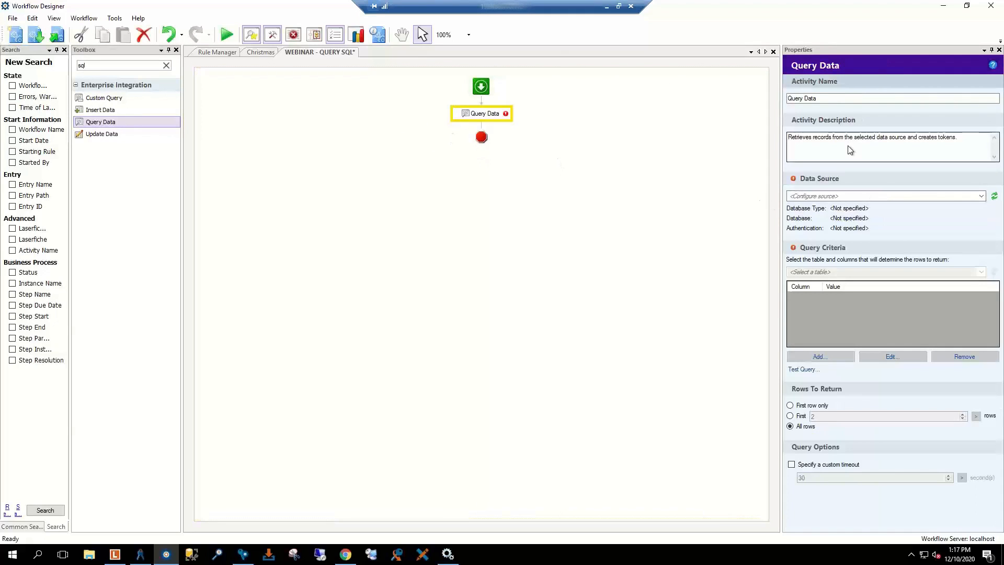
Step: Rename the activity Query Christmas table and clear its description
drag(821, 99, 806, 98)
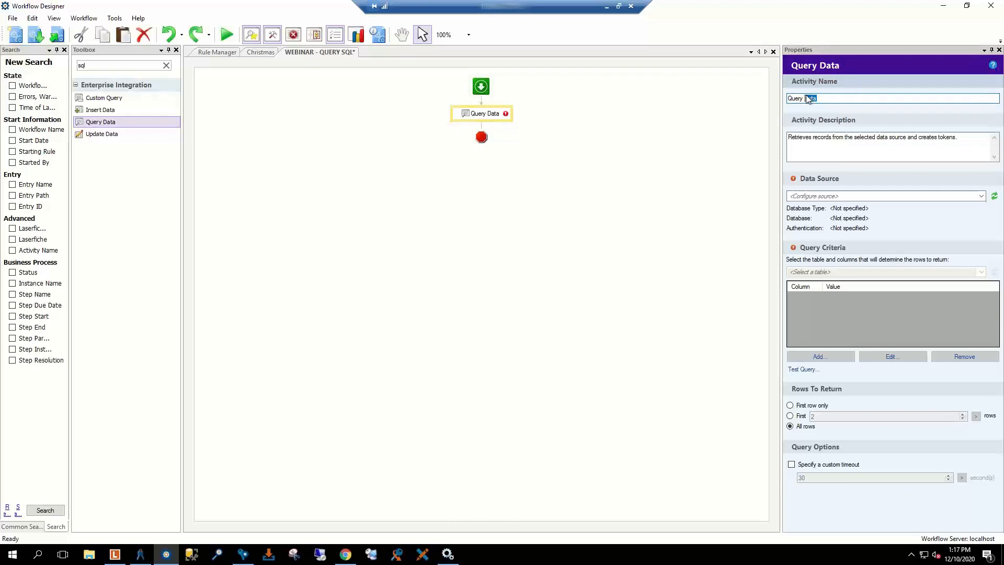
text(Christmas table)
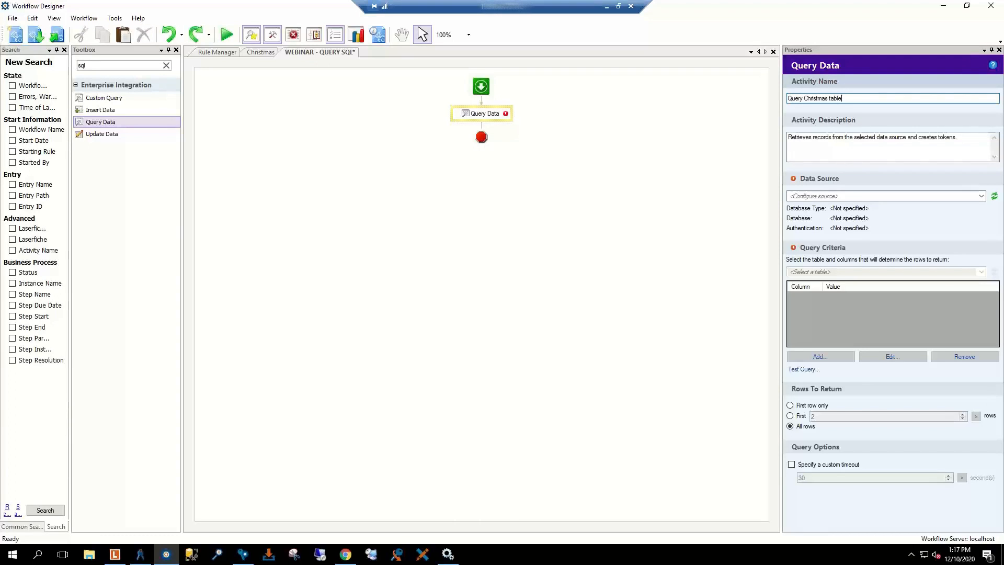
key(Tab)
key(BackSpace)
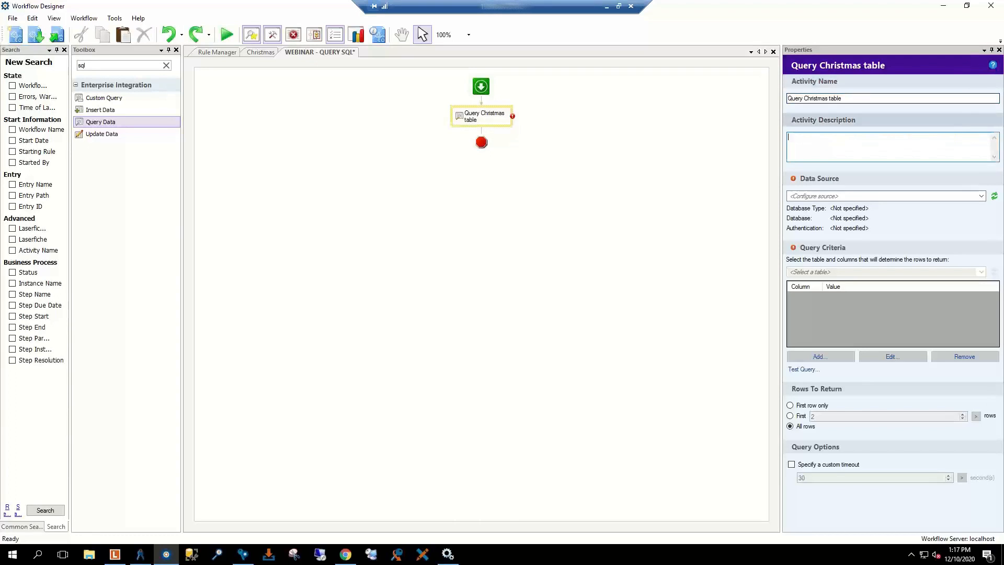
click(942, 196)
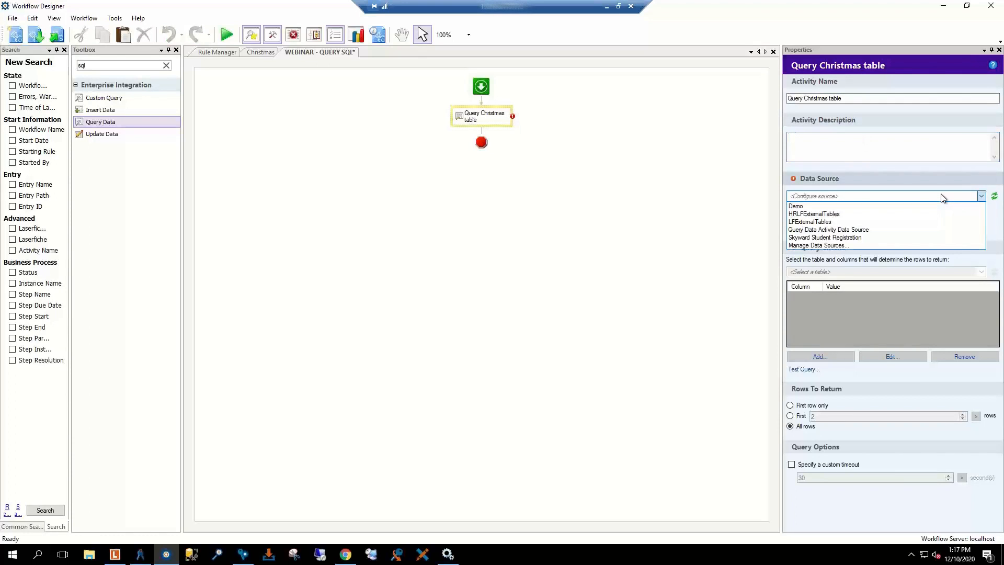
Step: Point the query at LFExternalTables' Christmas_List table and test it, returning 10 rows
click(819, 222)
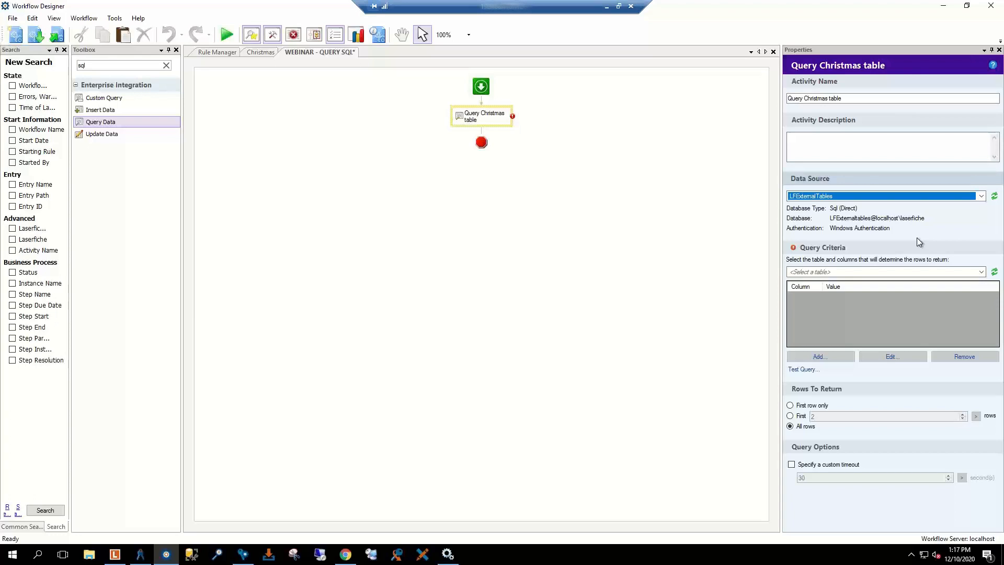
click(981, 272)
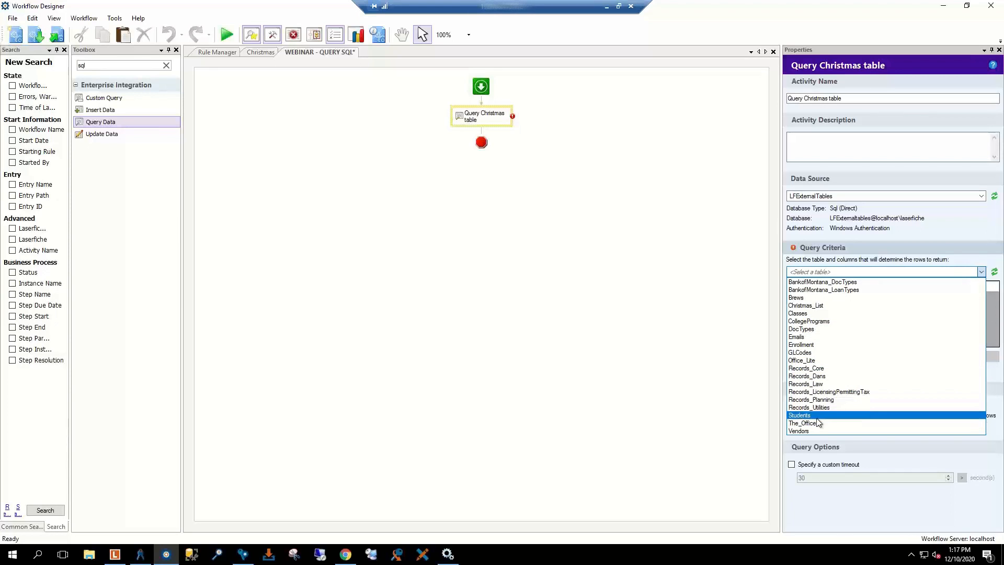
click(810, 306)
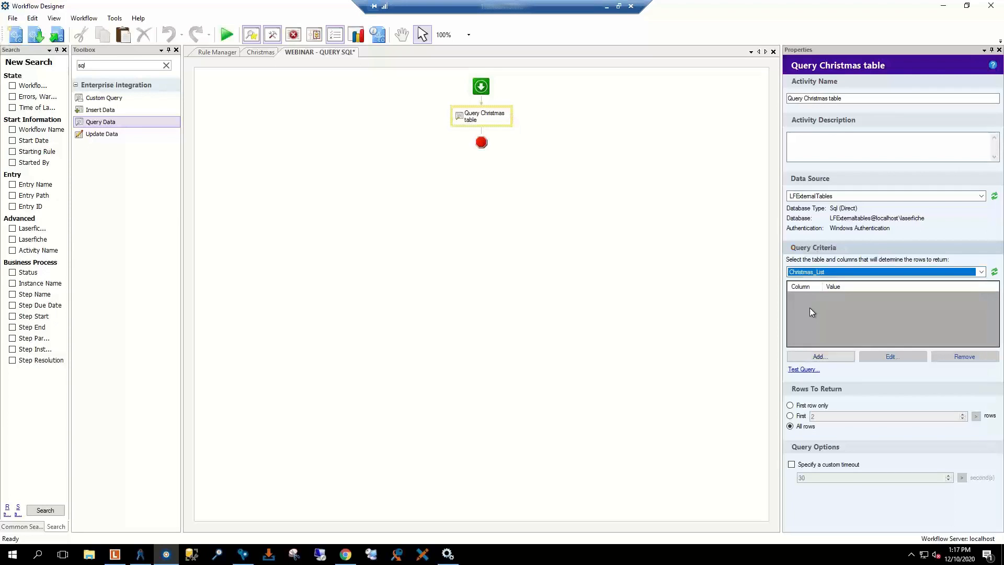
click(803, 370)
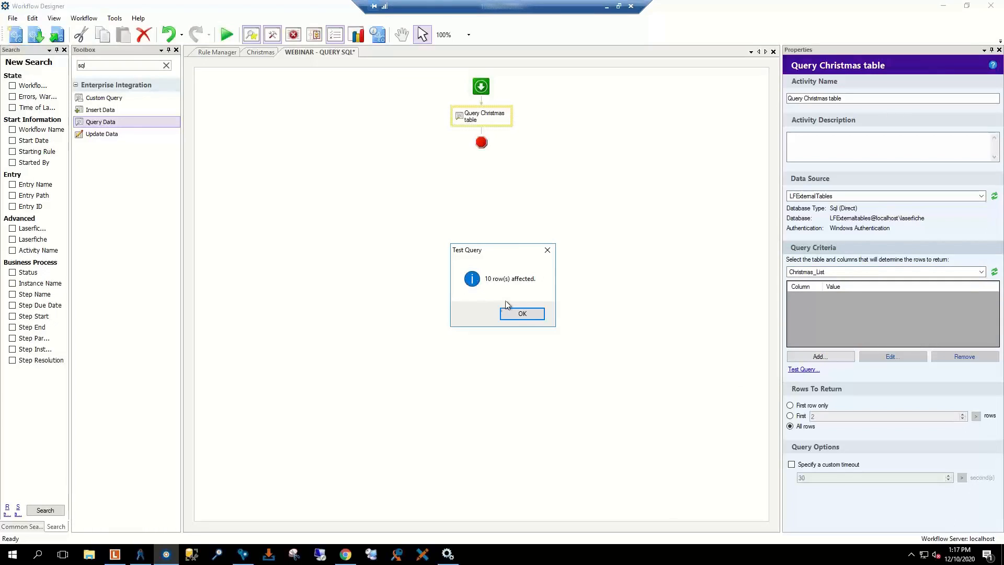
click(518, 315)
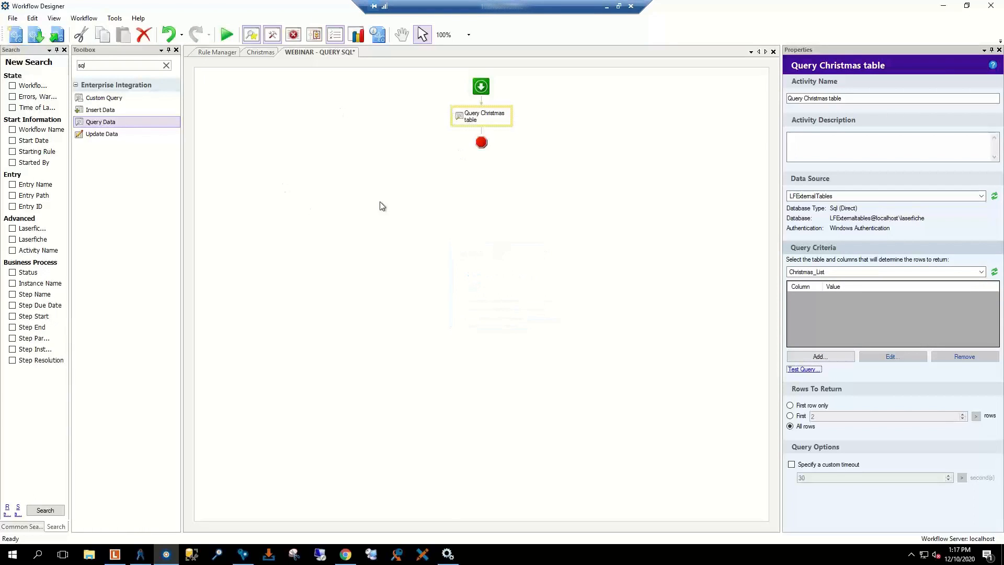
double_click(94, 64)
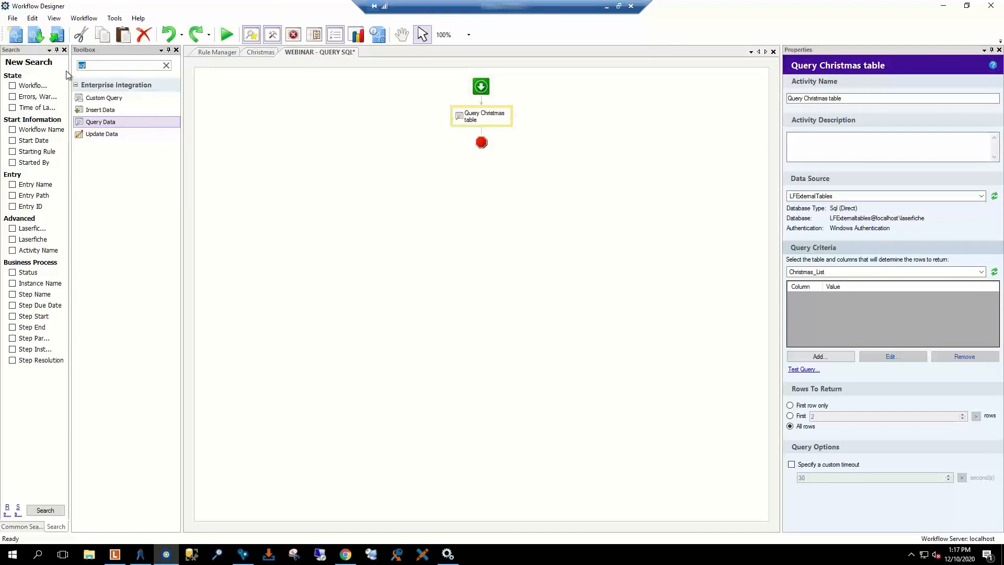
Step: Place a For Each Row loop after Query Christmas table
text(for each)
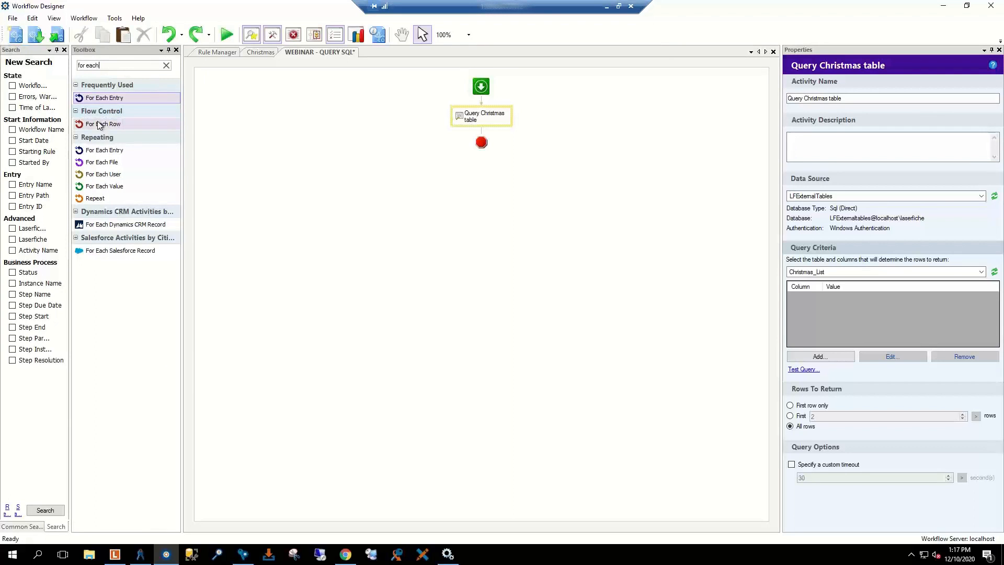
drag(116, 129, 479, 138)
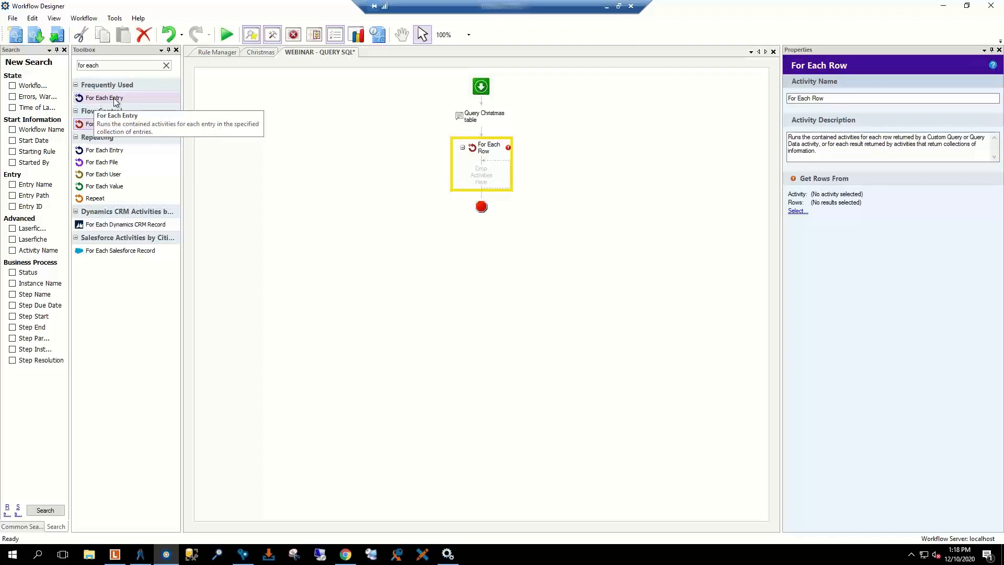
right_click(303, 131)
click(227, 124)
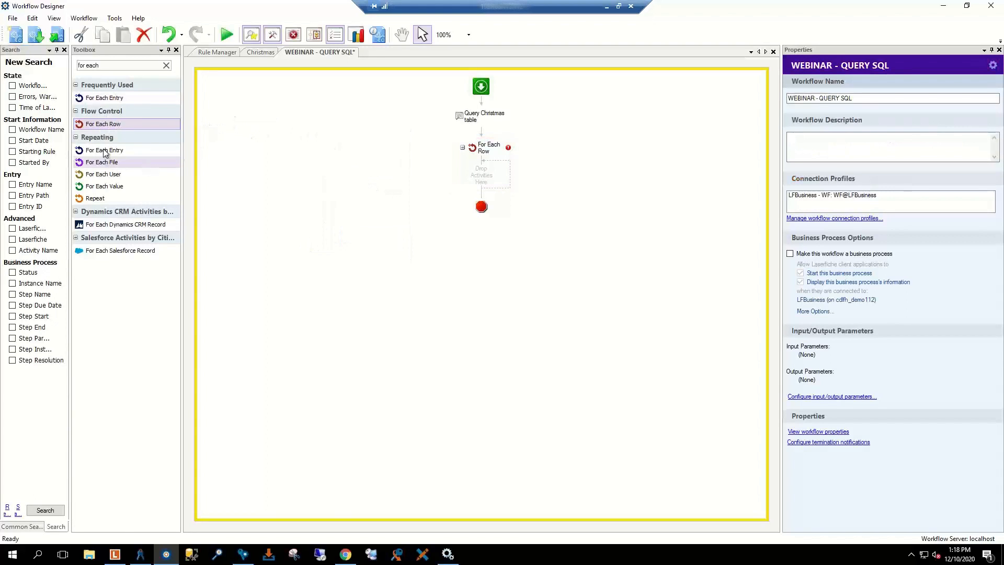
Step: Look at the For Each Value activity and open the workflow connection profiles manager
click(99, 125)
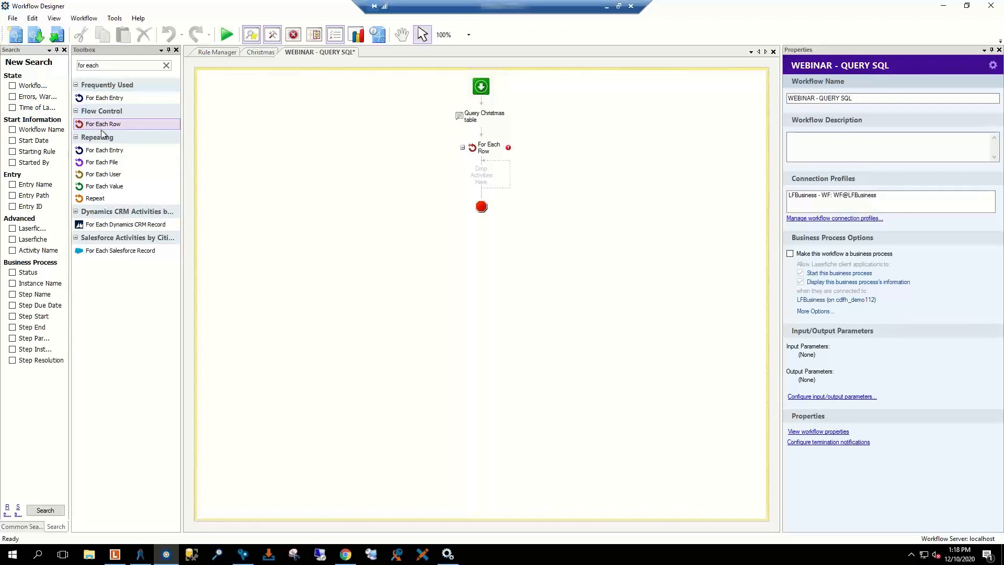
click(337, 224)
click(97, 187)
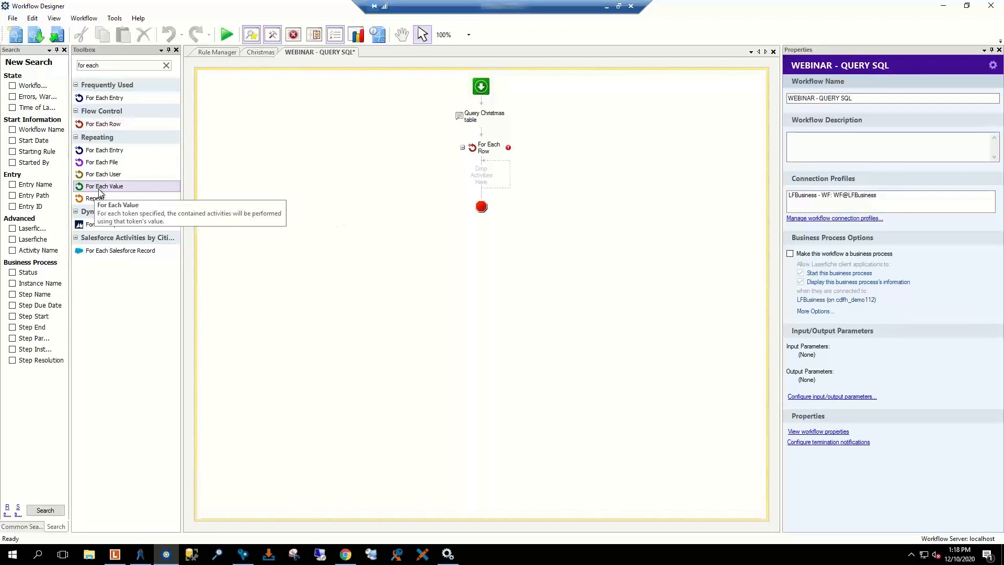
click(266, 148)
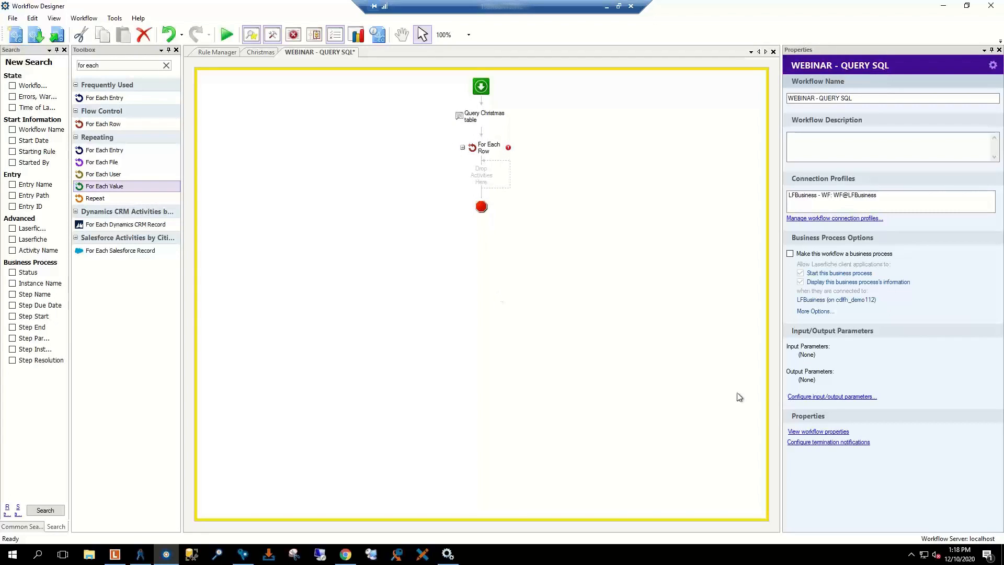
click(808, 219)
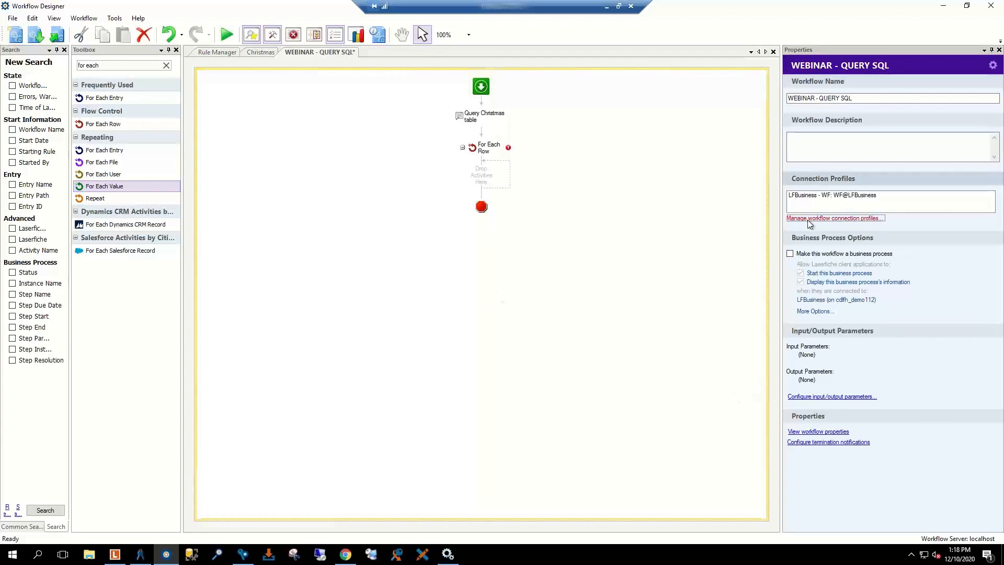
click(578, 373)
drag(137, 193, 482, 198)
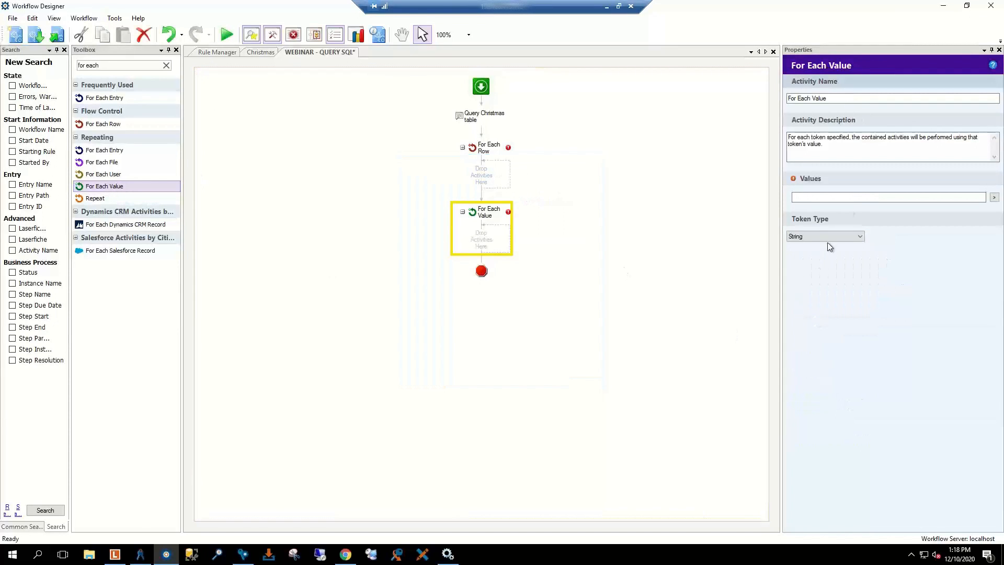
click(888, 196)
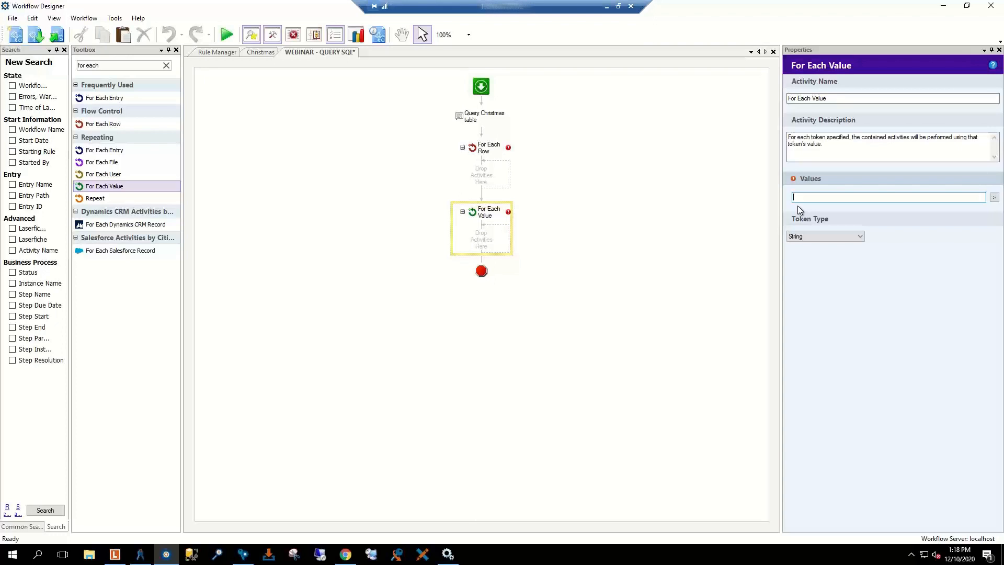
click(485, 218)
key(Delete)
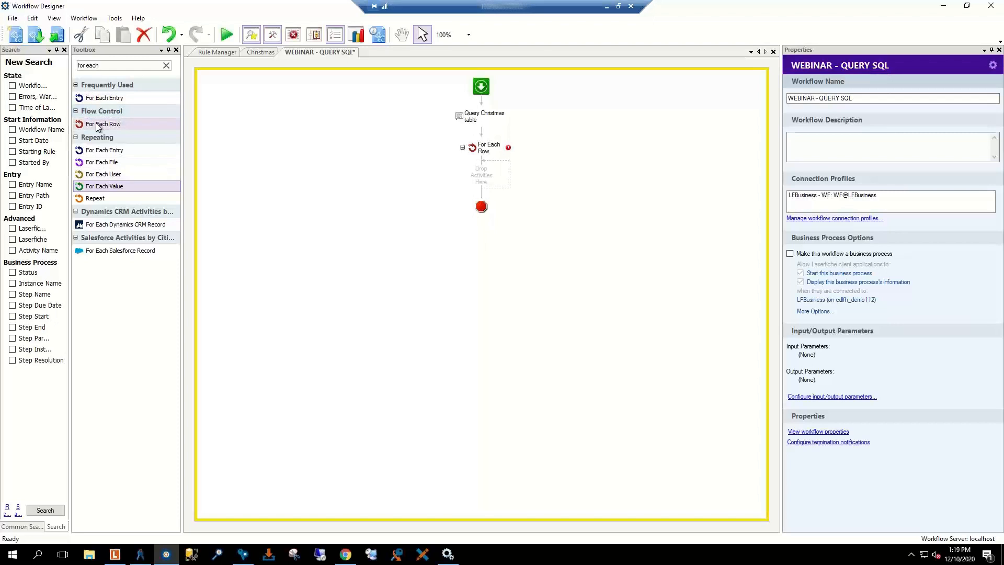
Step: Make the For Each Row loop iterate over the query Results
click(486, 151)
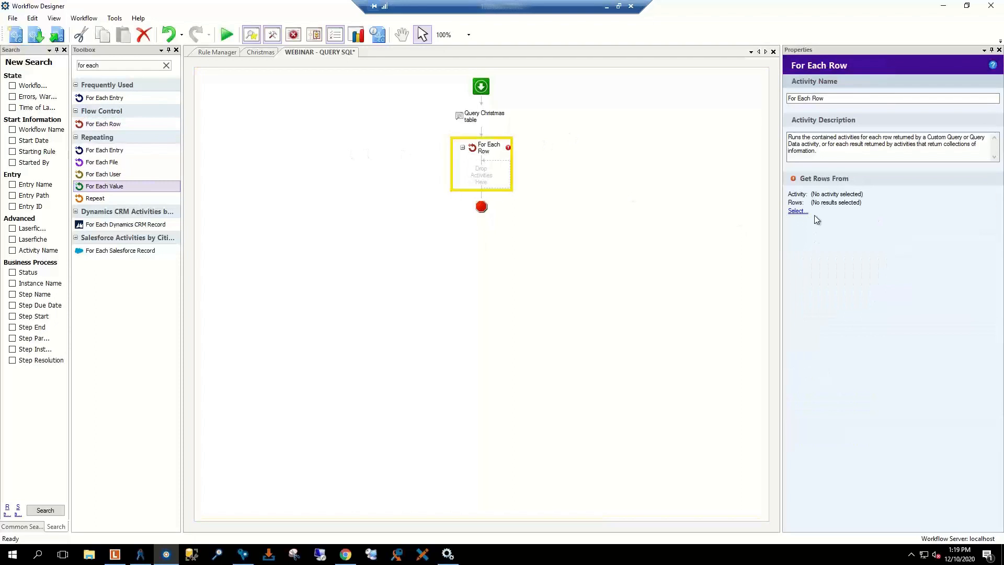
click(801, 211)
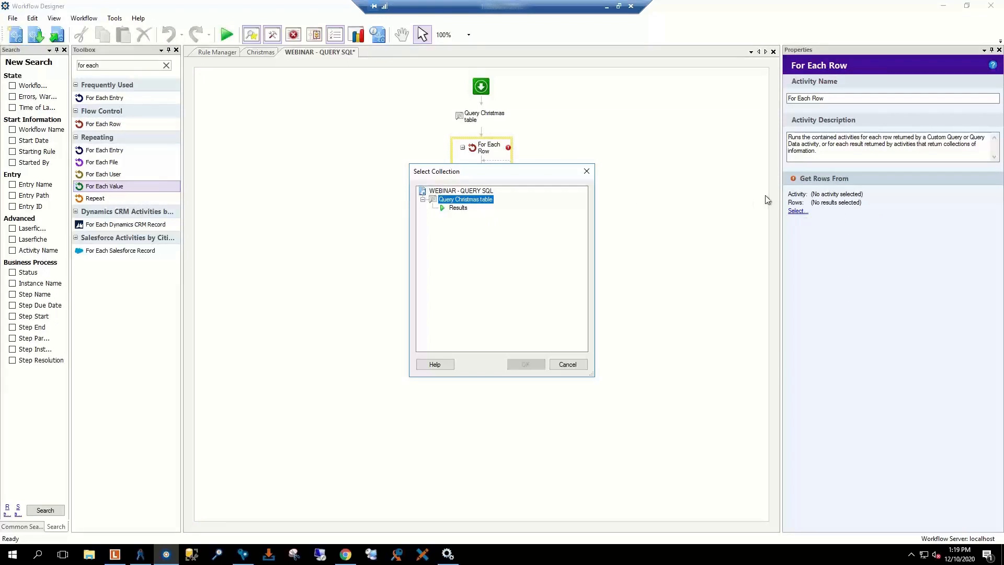
click(454, 209)
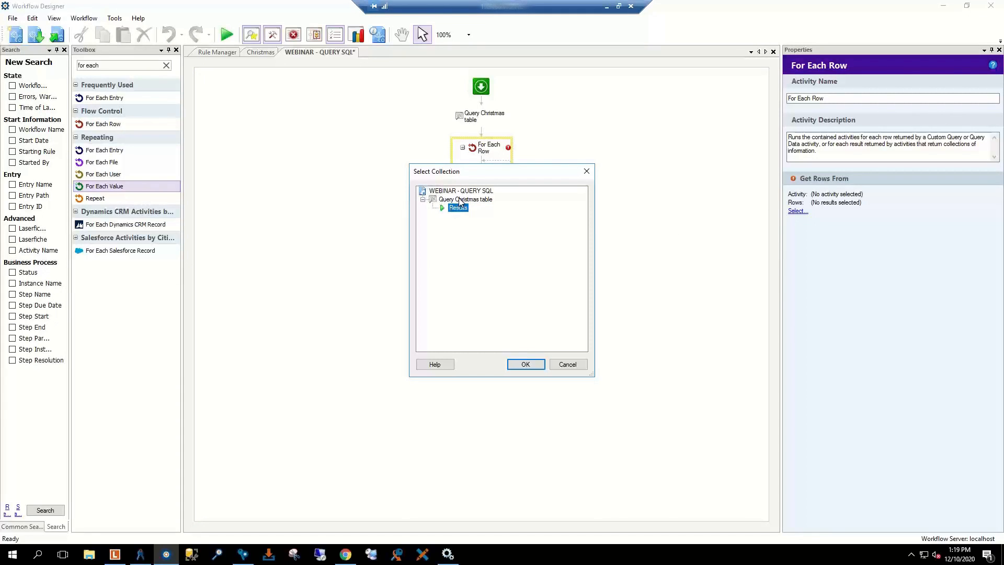
click(526, 365)
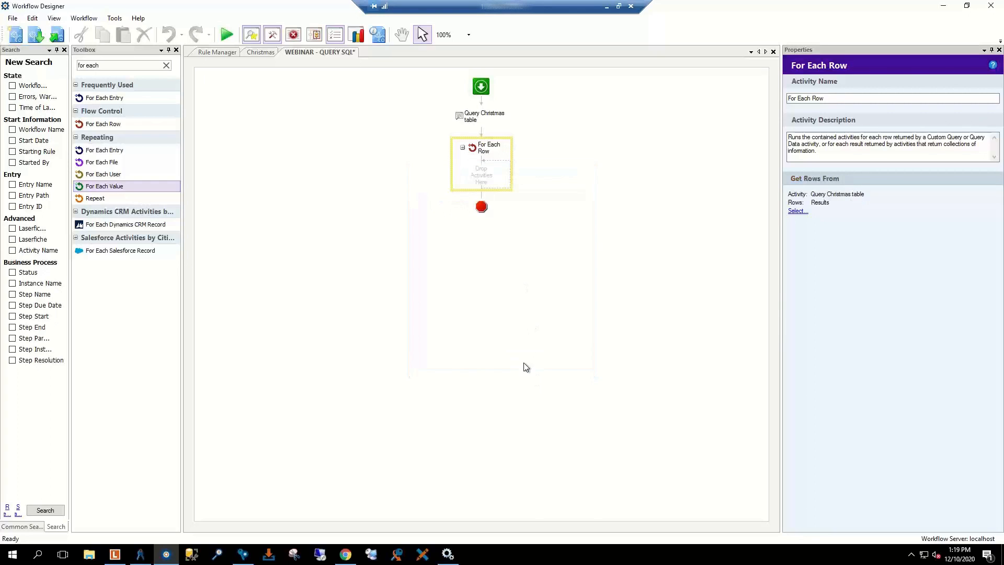
Step: Add a Create Entry inside the loop with entry name %(ForEachRow_Name)
click(107, 64)
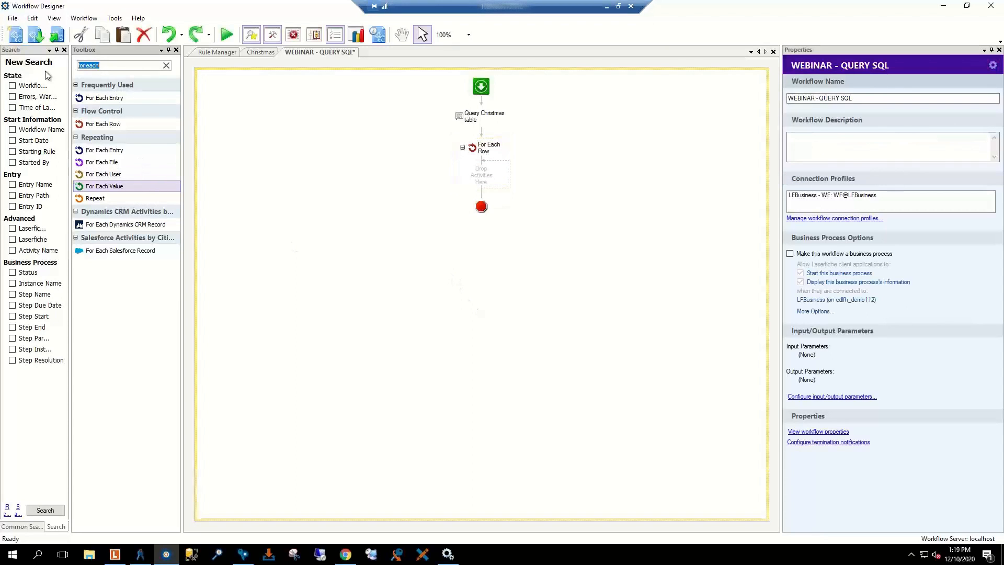
text(create)
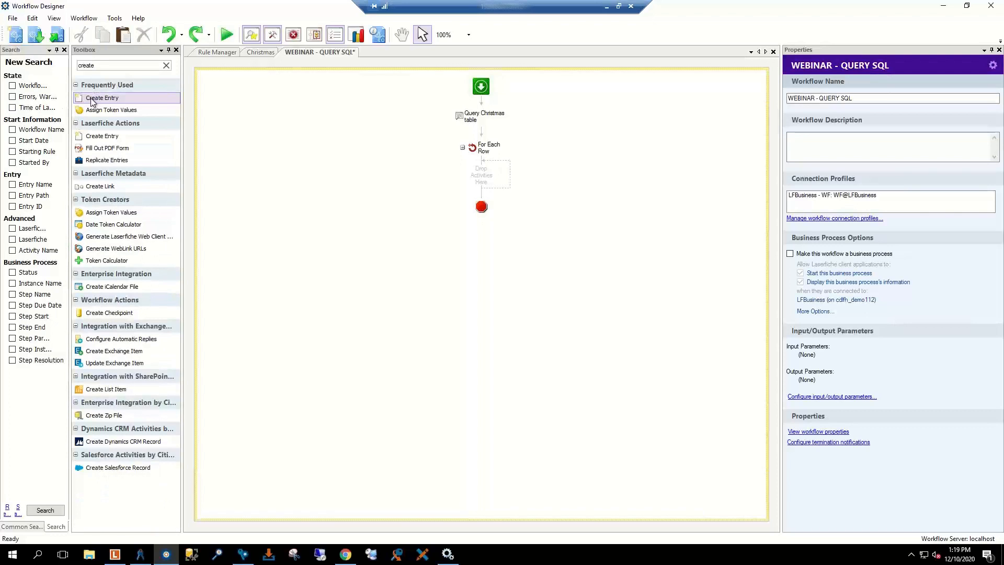
drag(94, 103, 463, 179)
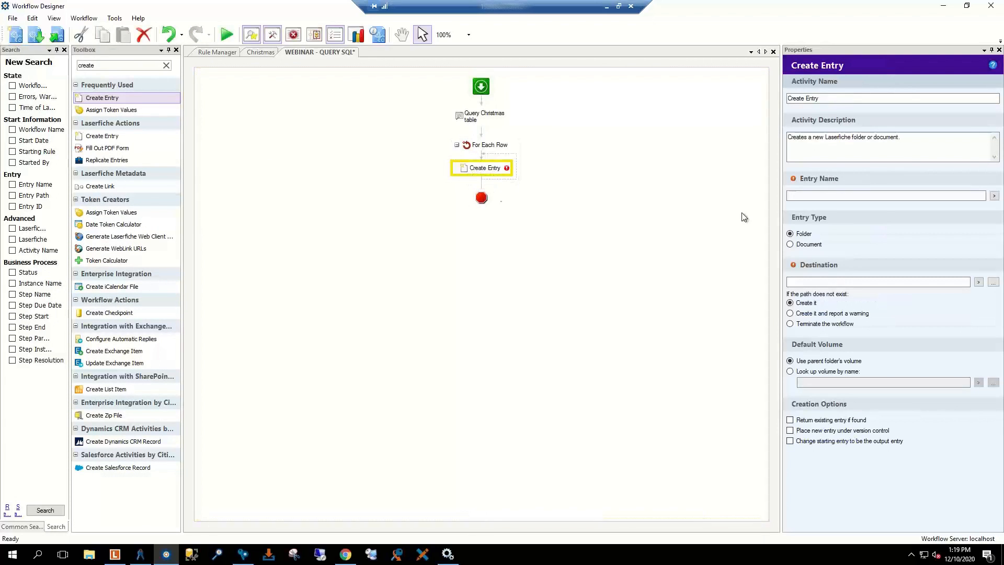
click(901, 196)
click(994, 196)
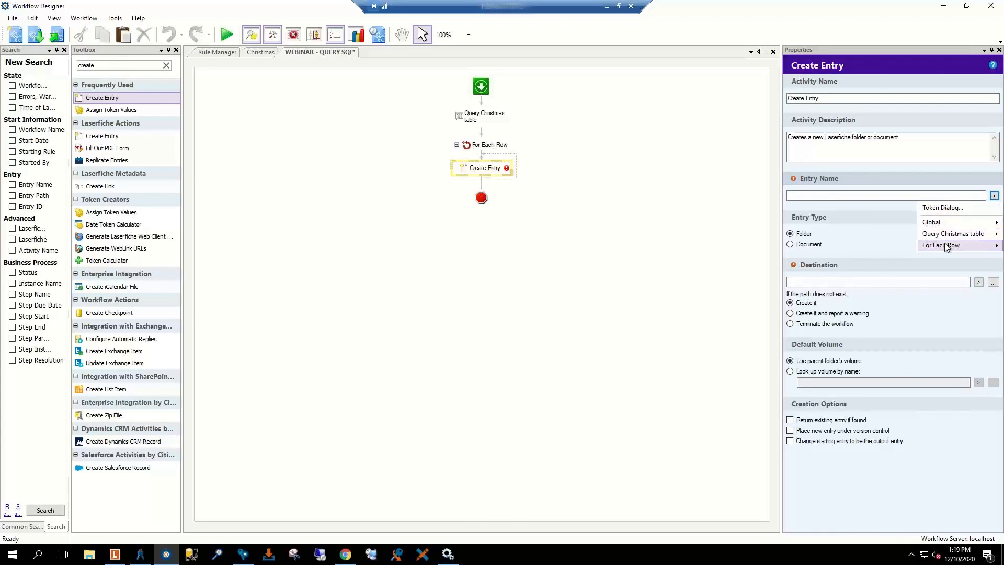
mouse_move(947, 246)
click(881, 246)
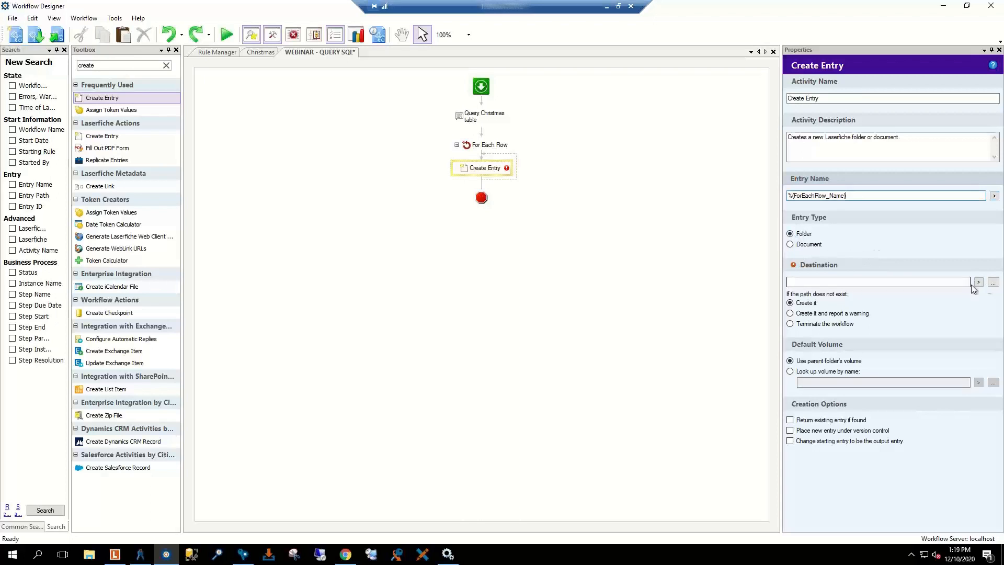
Step: Set the Create Entry destination folder to \Projects\Santa
click(993, 283)
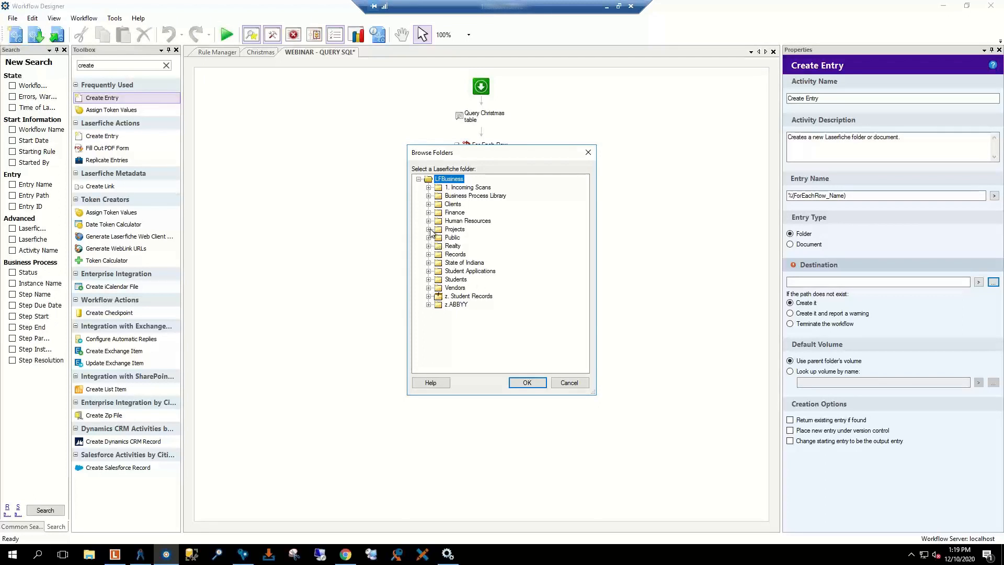
click(428, 230)
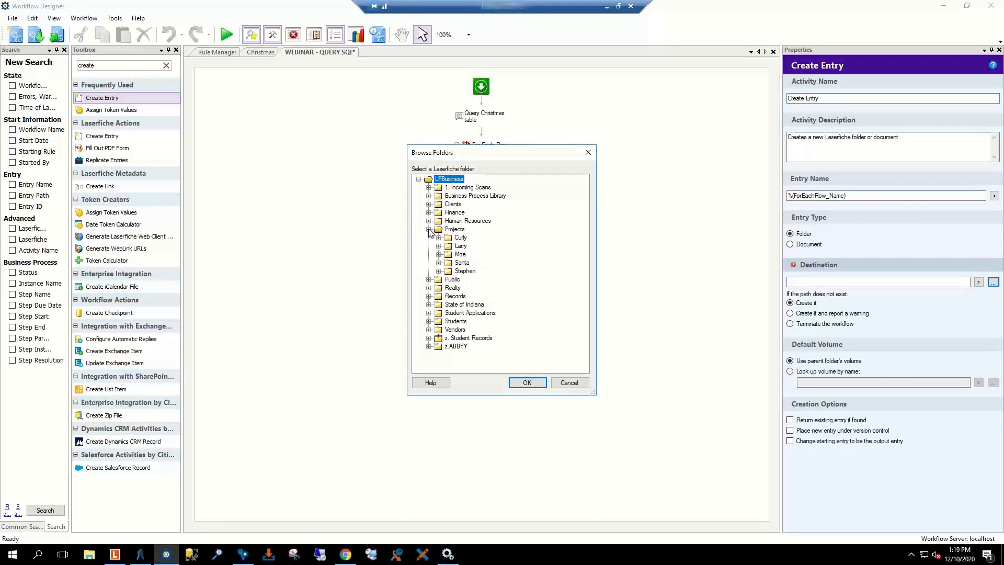
click(439, 262)
click(461, 263)
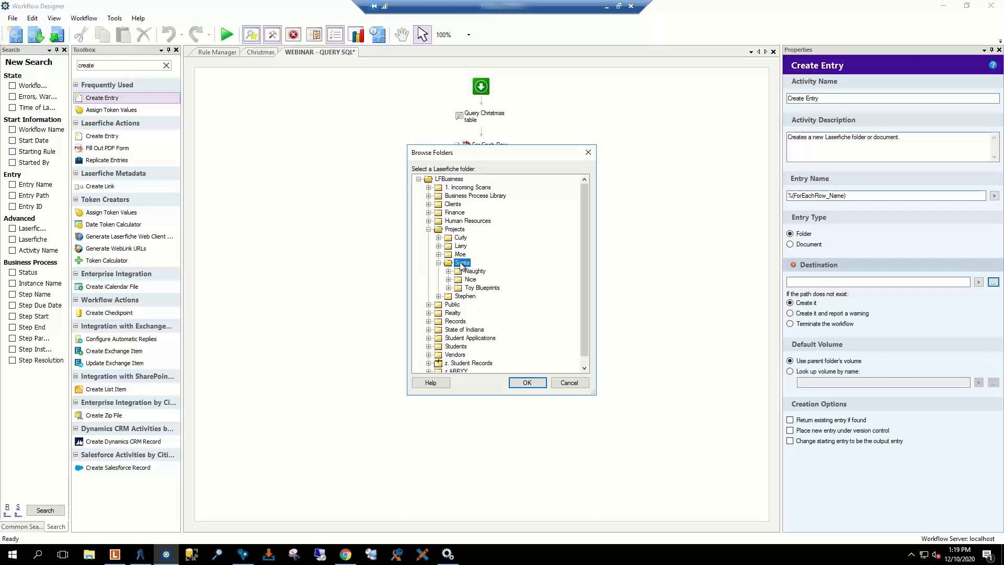
click(527, 383)
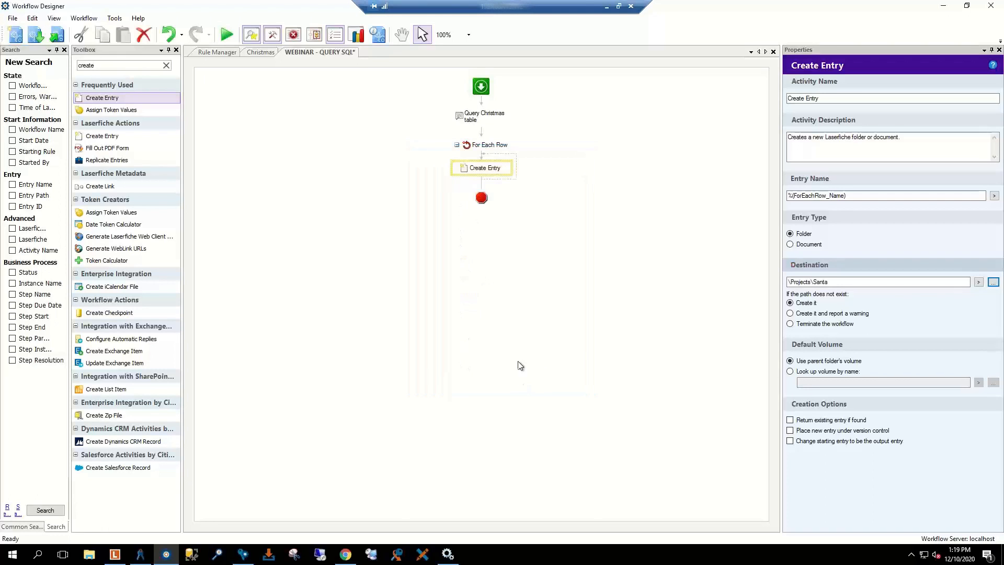
click(449, 260)
click(115, 66)
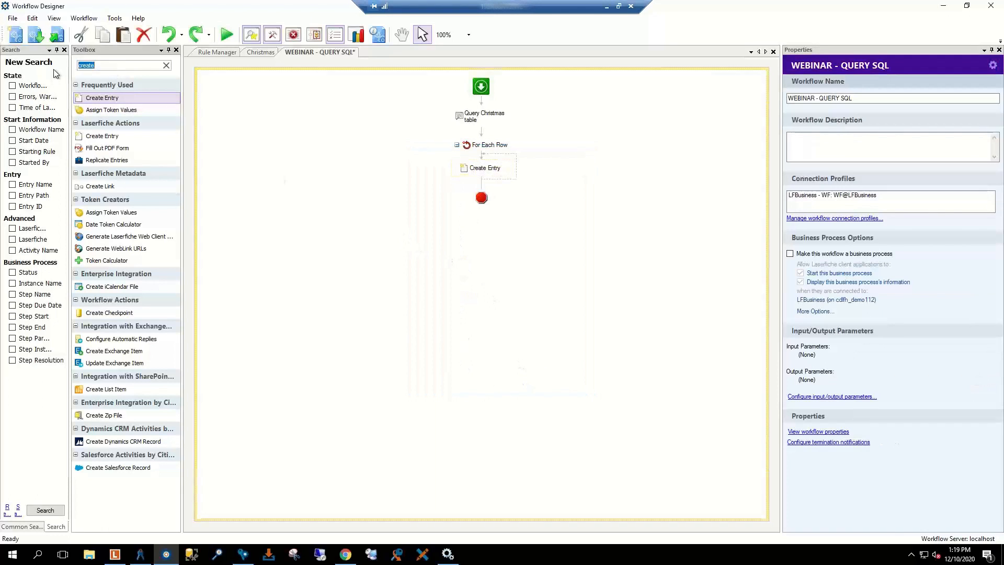
Step: Add Assign Field Values inside the loop, using the Christmas Folder template
text(assign)
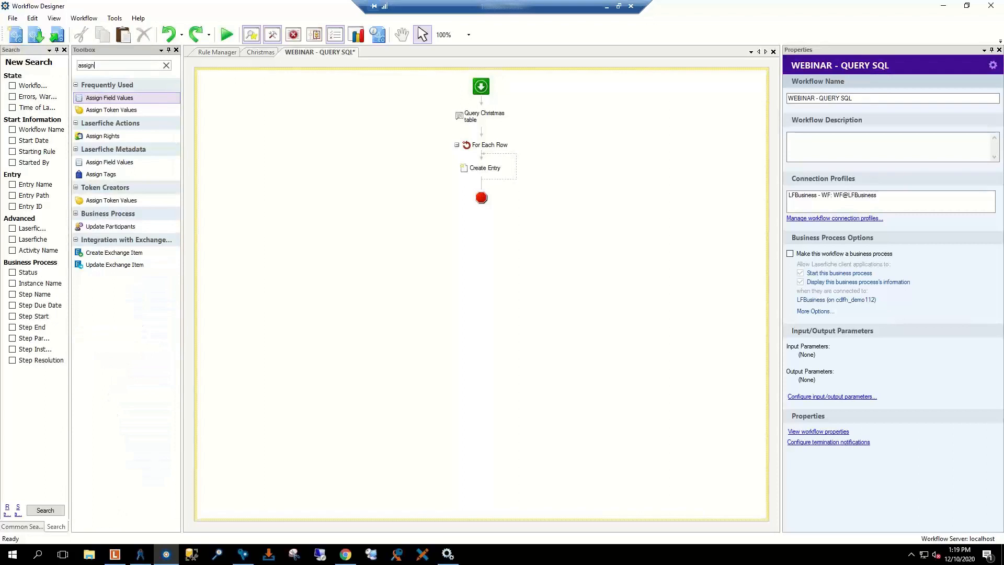
drag(105, 99, 481, 184)
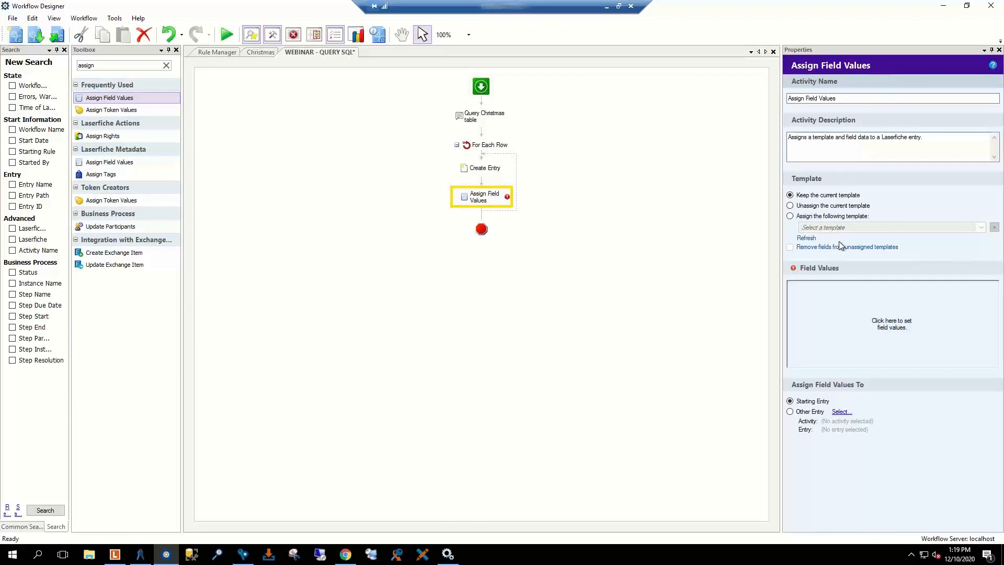
click(791, 216)
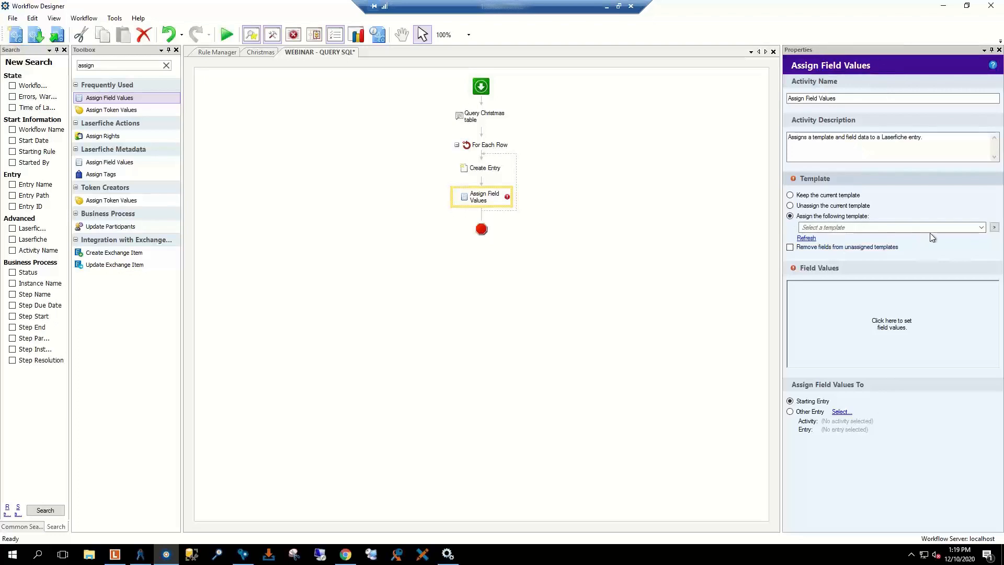
click(932, 228)
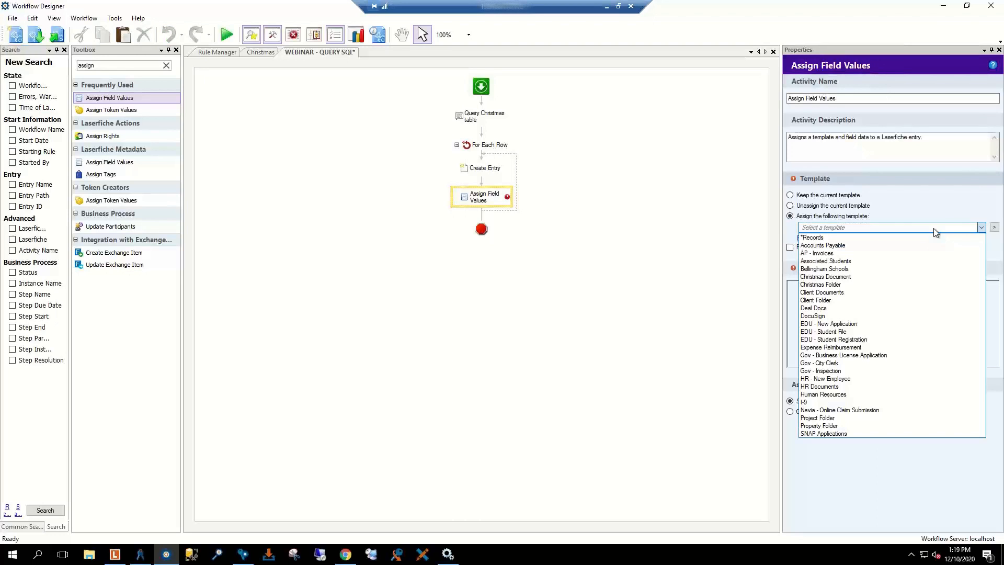
click(870, 290)
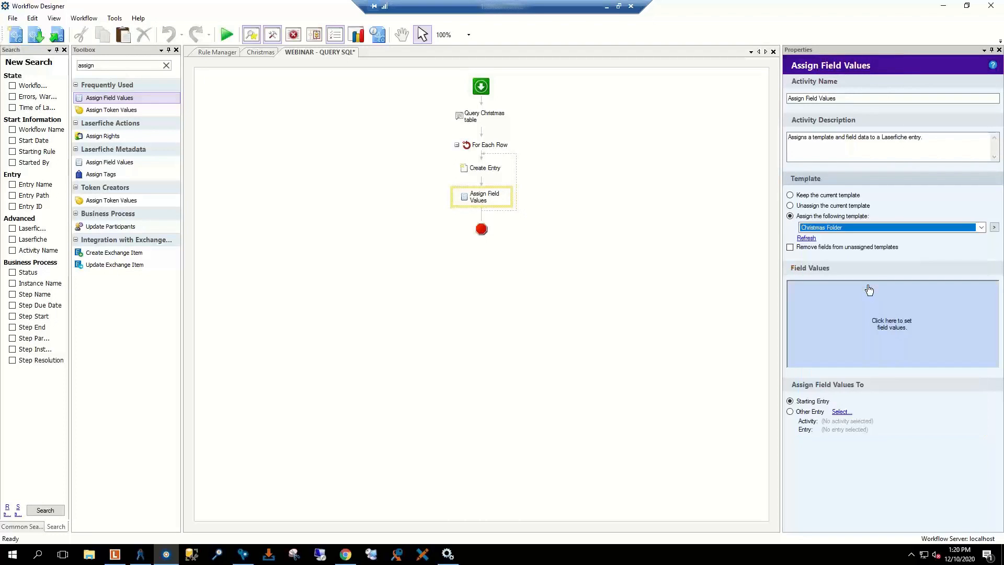
Step: Add the Child Name, Naughty or Nice and Toy fields to the field values list
click(851, 311)
click(501, 294)
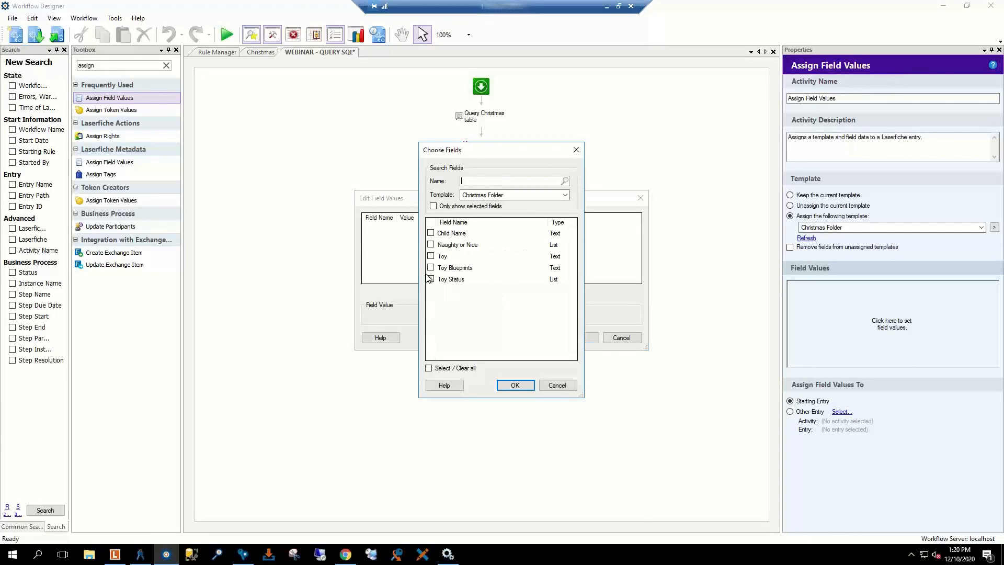
click(431, 256)
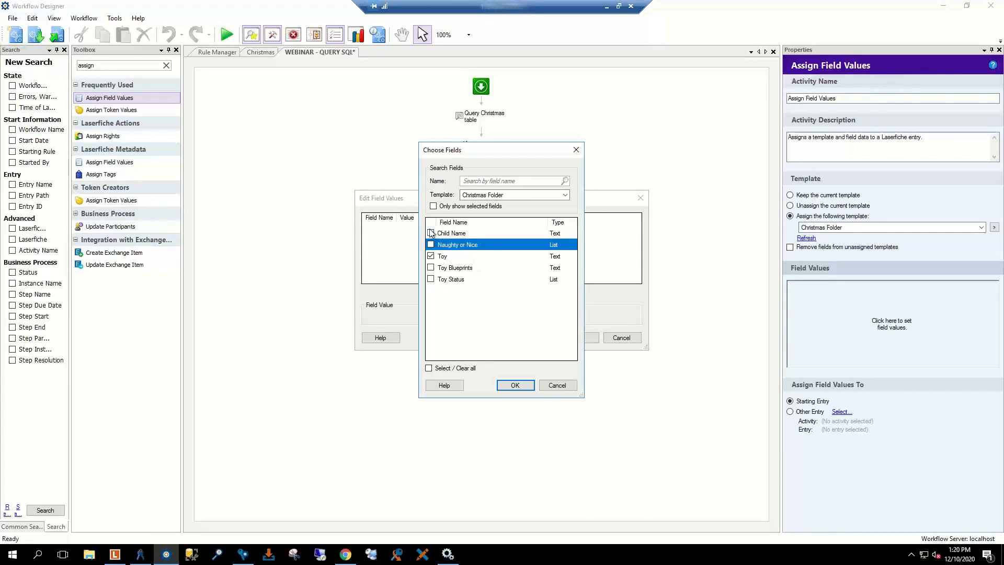
click(431, 245)
click(431, 233)
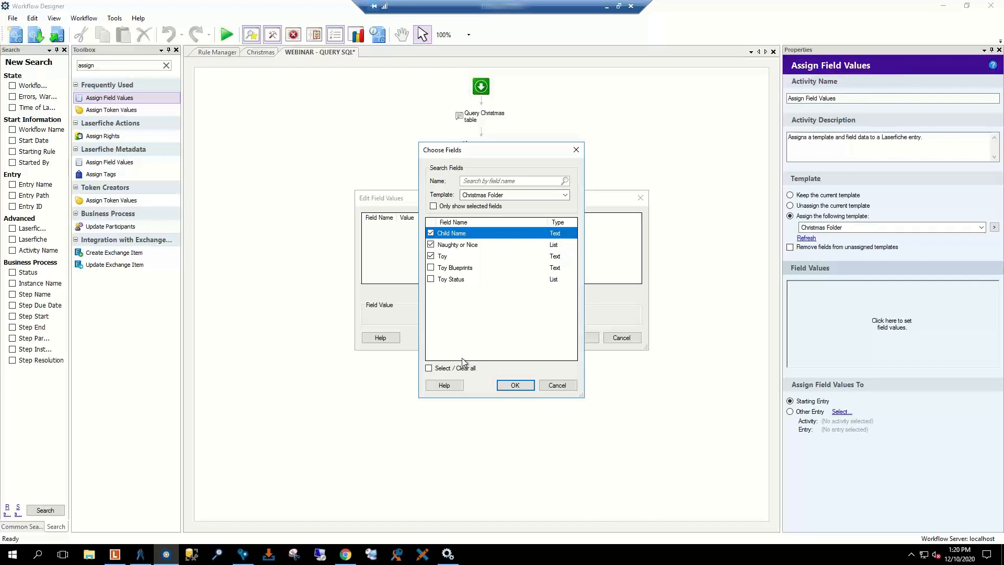
click(516, 385)
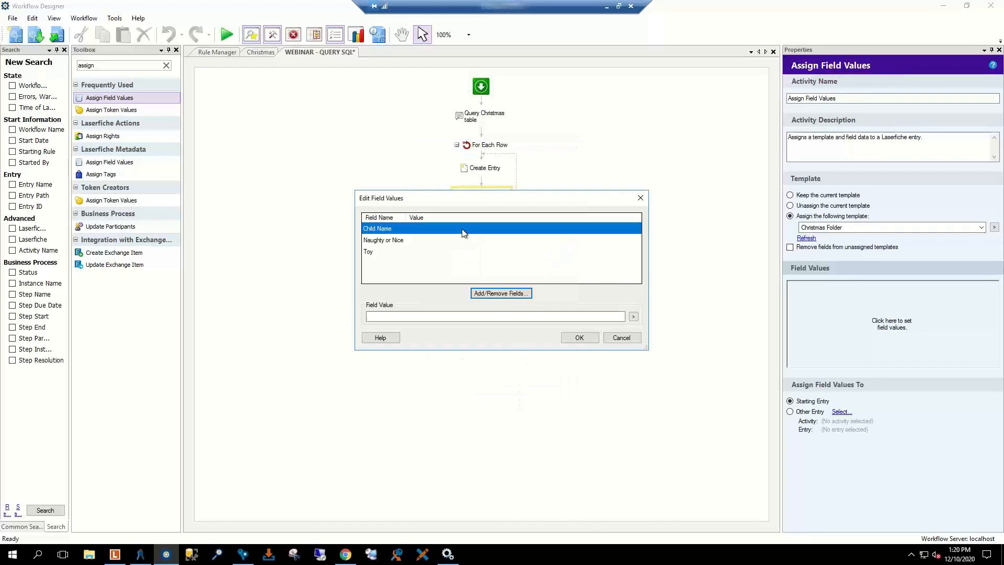
Step: Fill Child Name, Naughty or Nice and Toy with the For Each Row Name, Naughty_Nice and Toy tokens
click(634, 317)
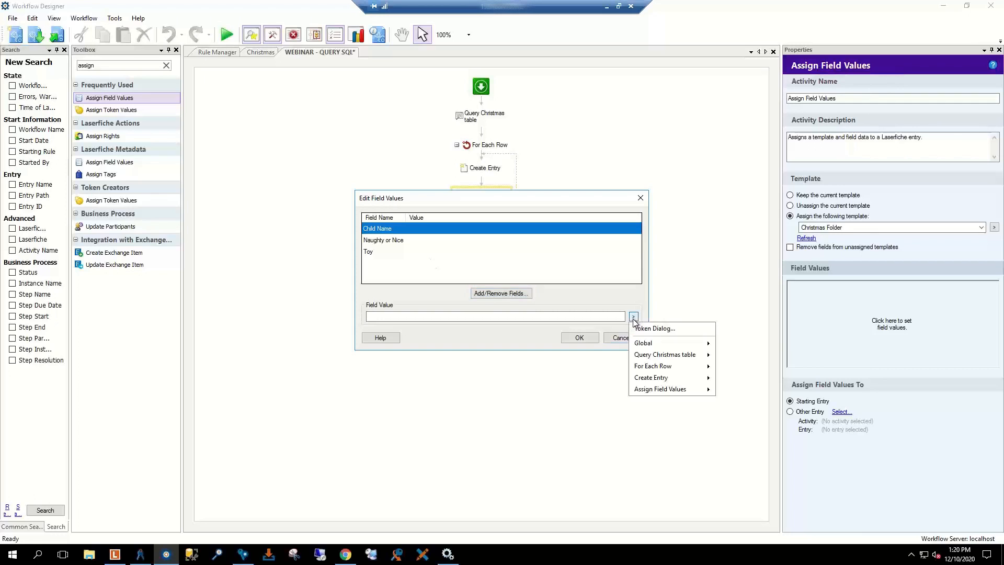
mouse_move(675, 366)
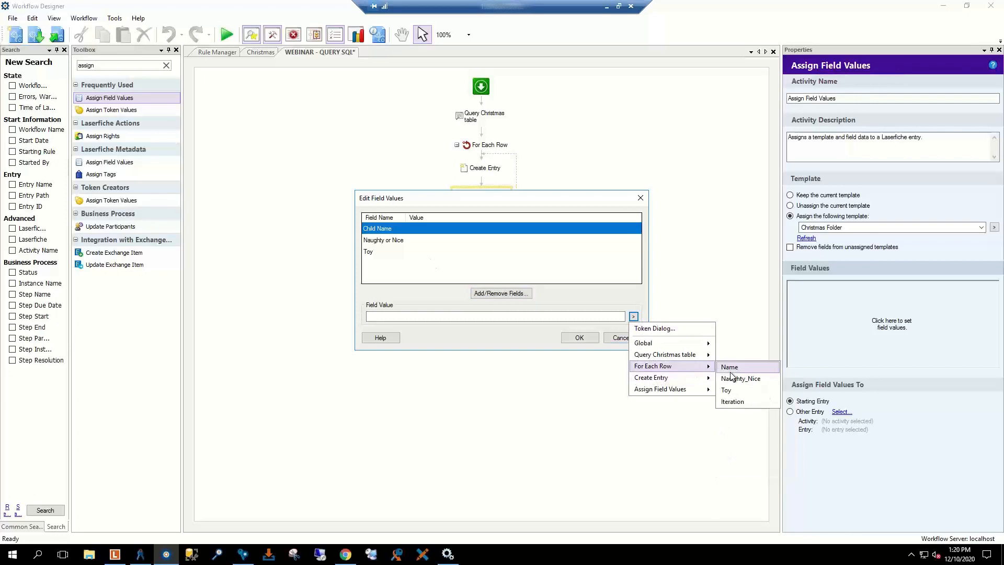
click(730, 367)
key(Return)
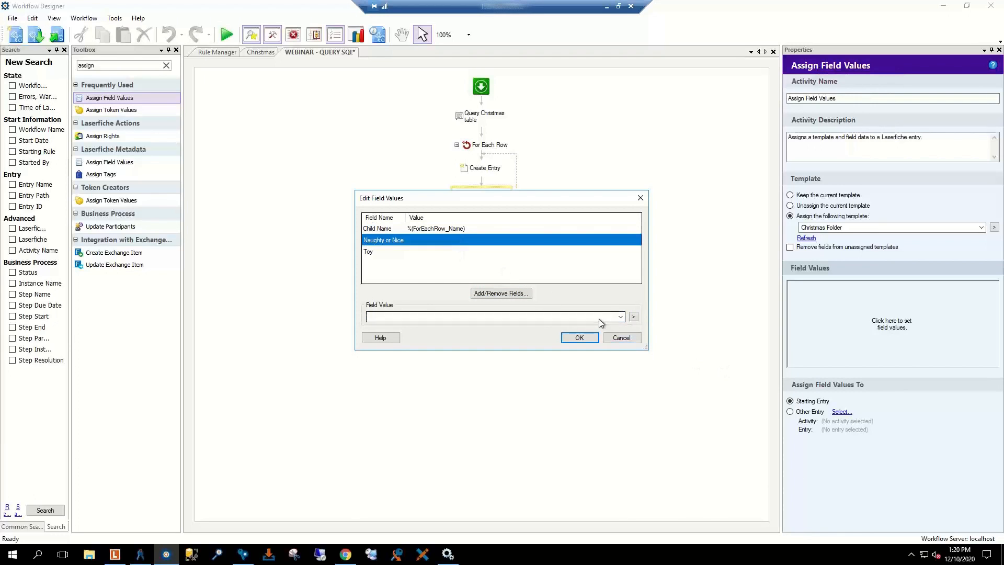
click(634, 317)
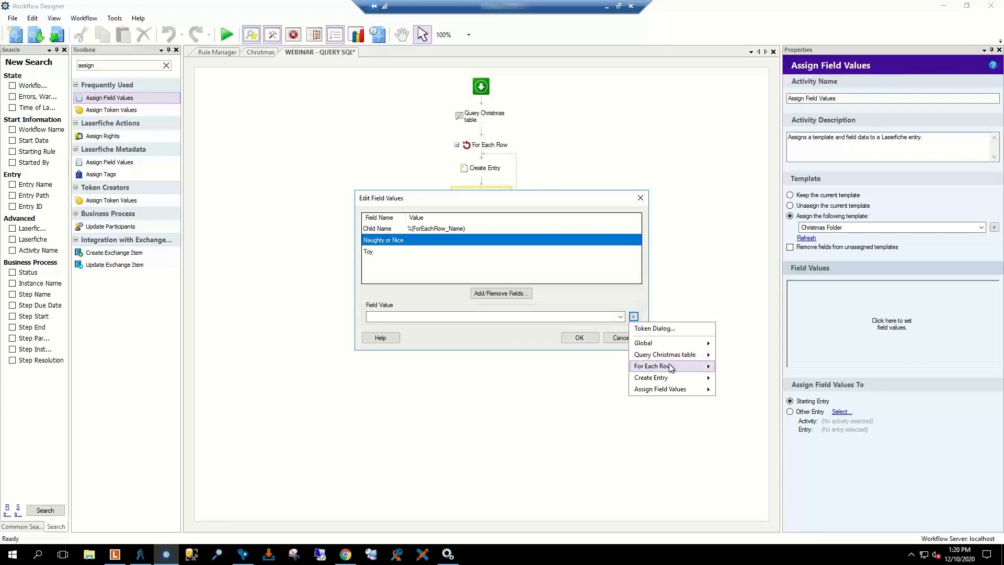
mouse_move(671, 366)
click(735, 378)
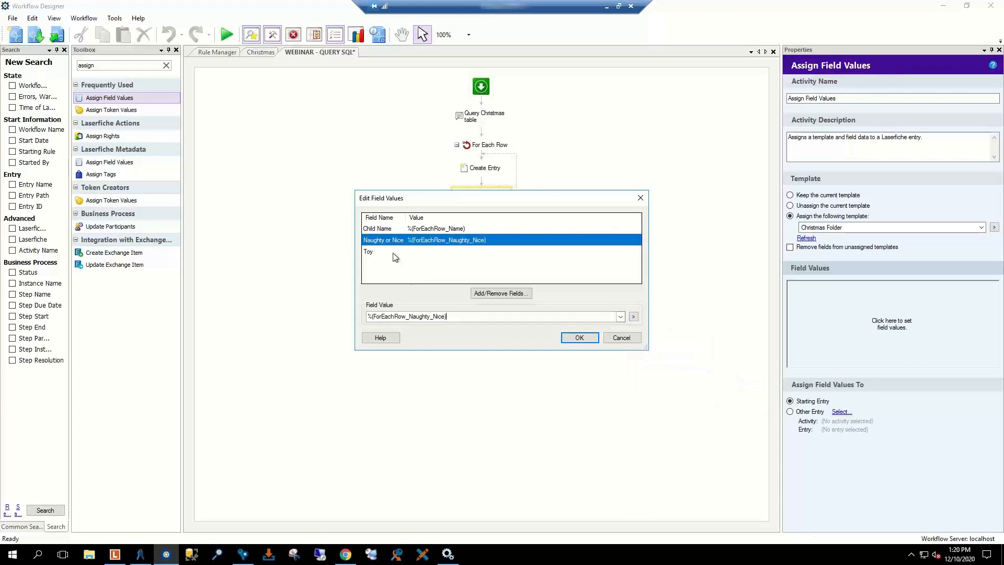
click(395, 257)
click(634, 316)
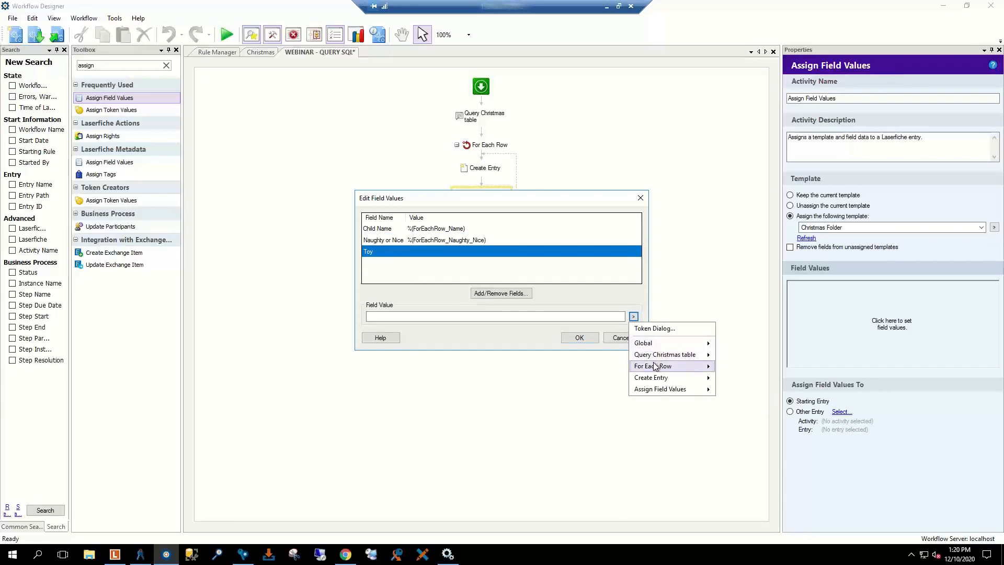
mouse_move(656, 366)
click(734, 390)
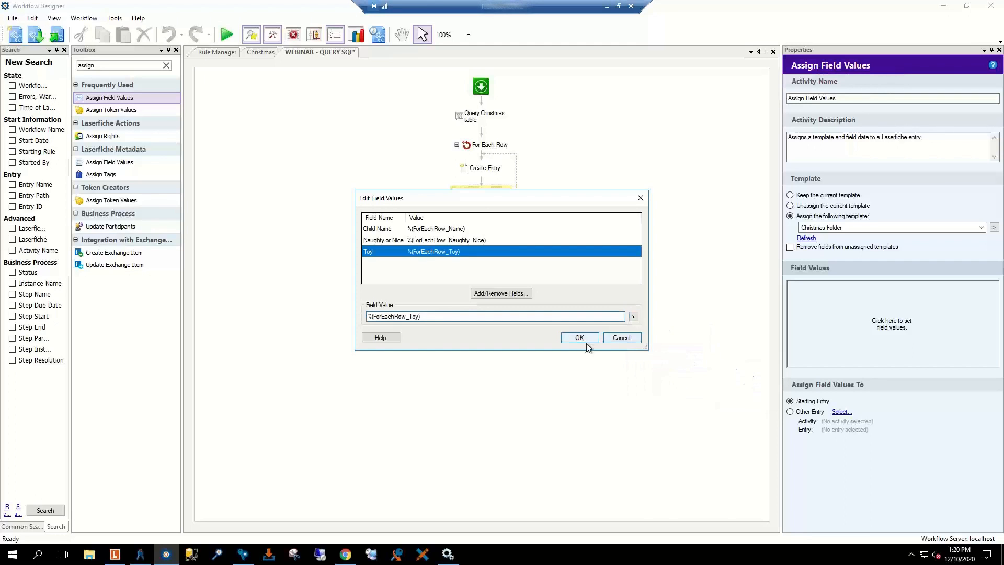
click(583, 338)
click(195, 112)
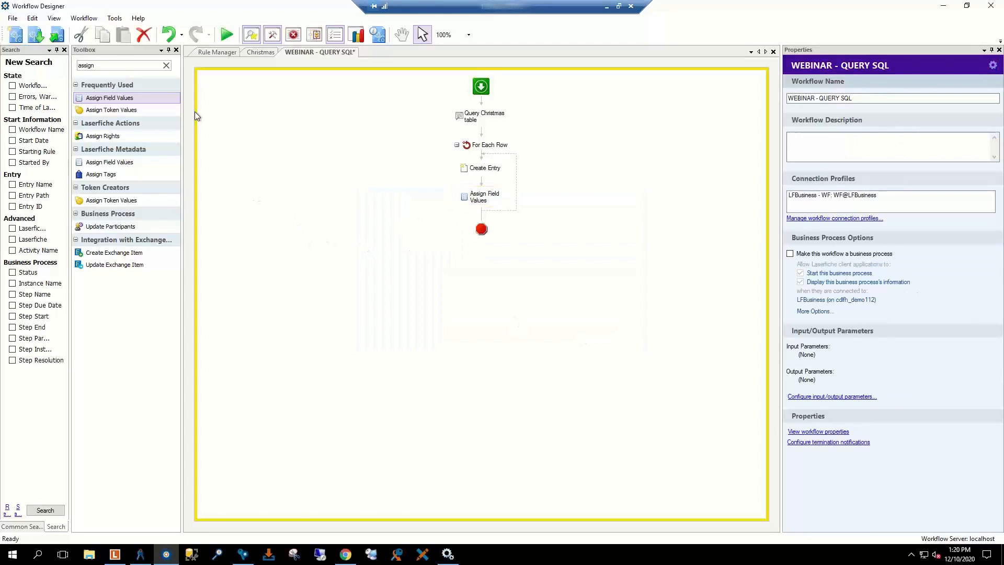
Step: Publish the WEBINAR - QUERY SQL workflow and decline to add a starting rule
click(57, 34)
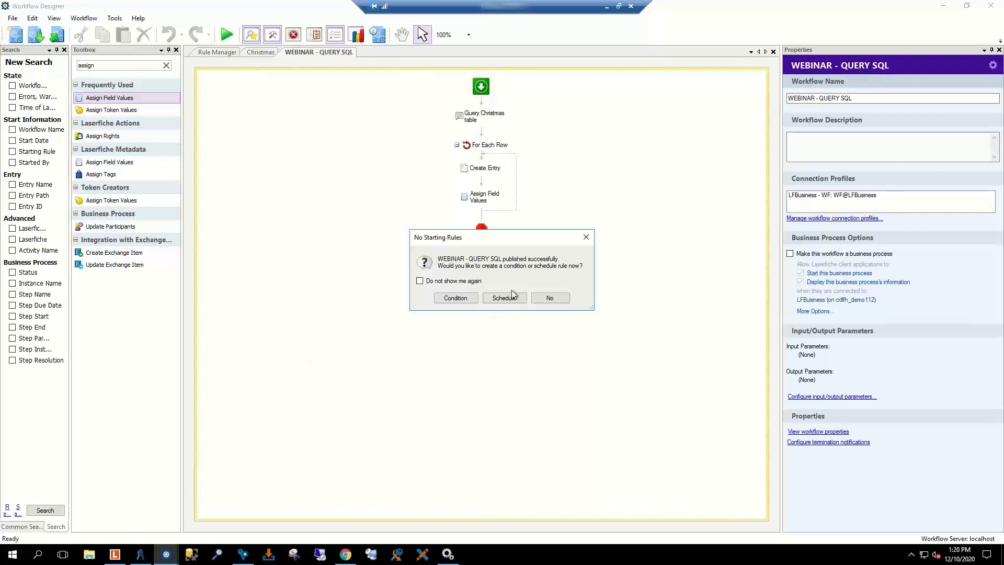
click(587, 237)
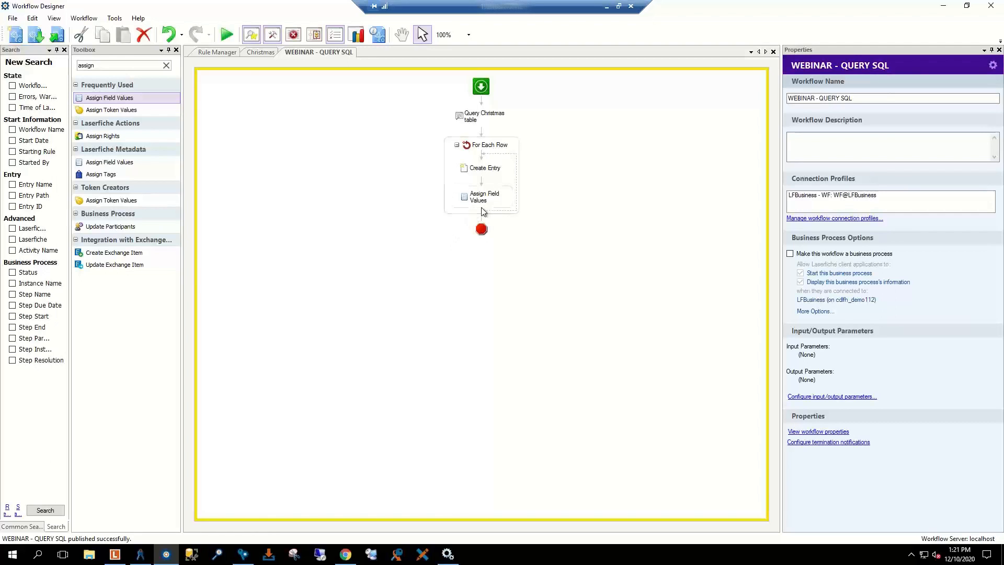
Step: Set the Create Entry destination to \Projects\Santa\%(ForEachRow_Naughty_Nice)\, then close the workflow
click(484, 168)
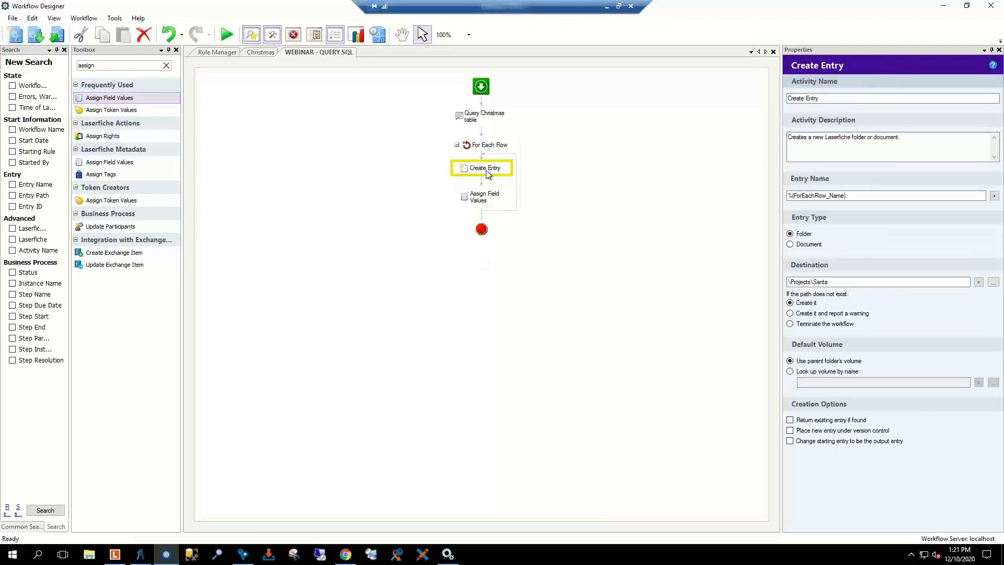
click(834, 282)
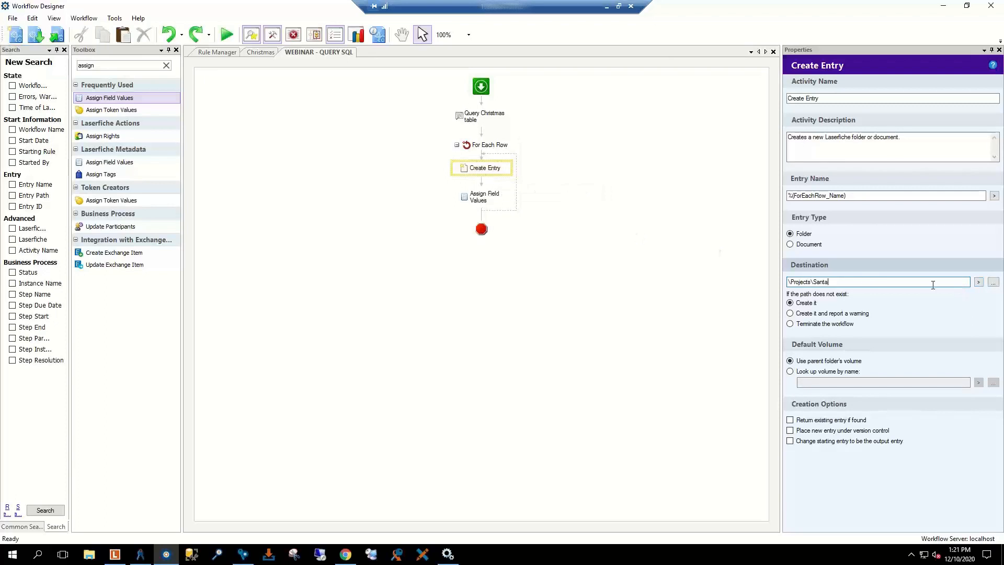
click(978, 283)
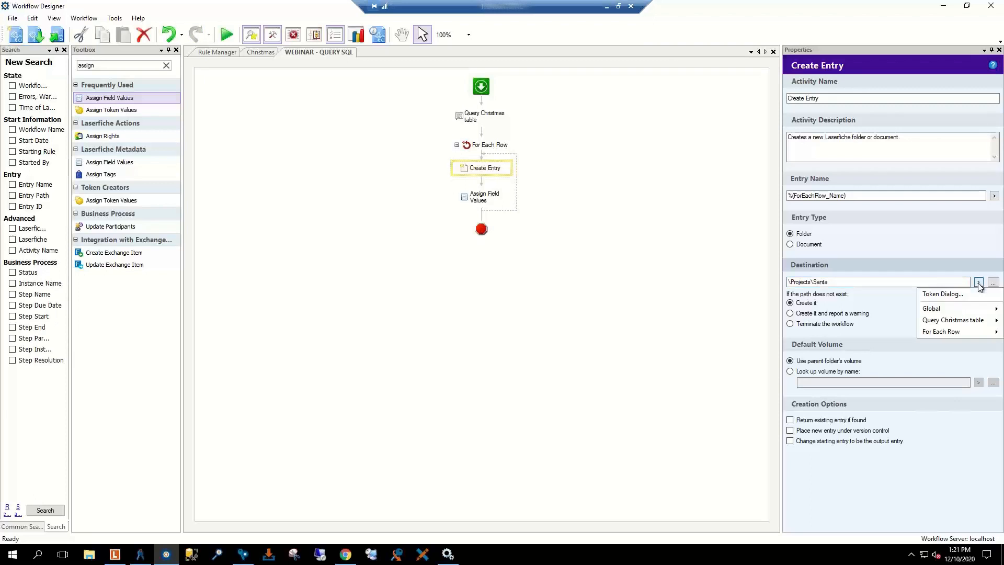
click(949, 294)
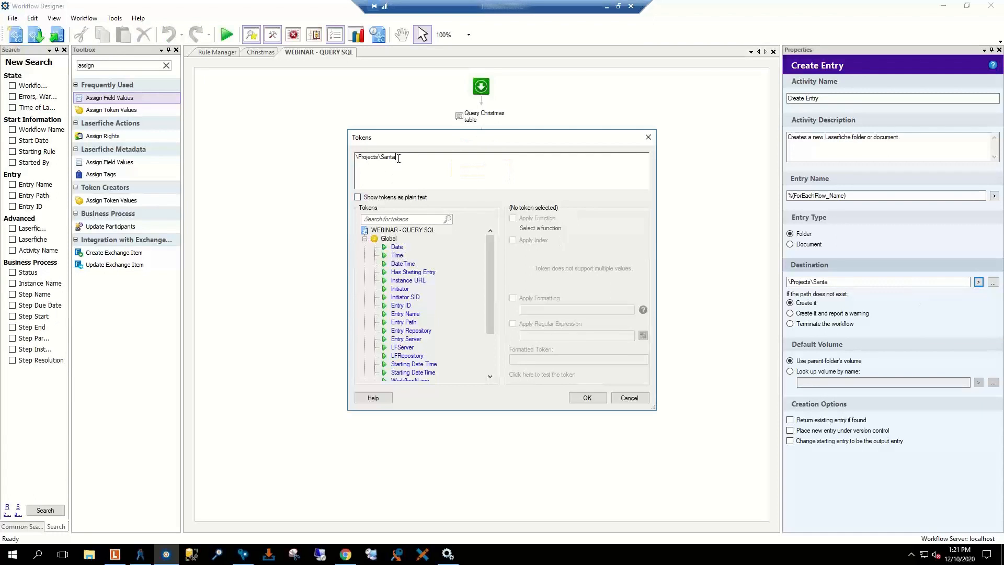
text(\)
click(364, 238)
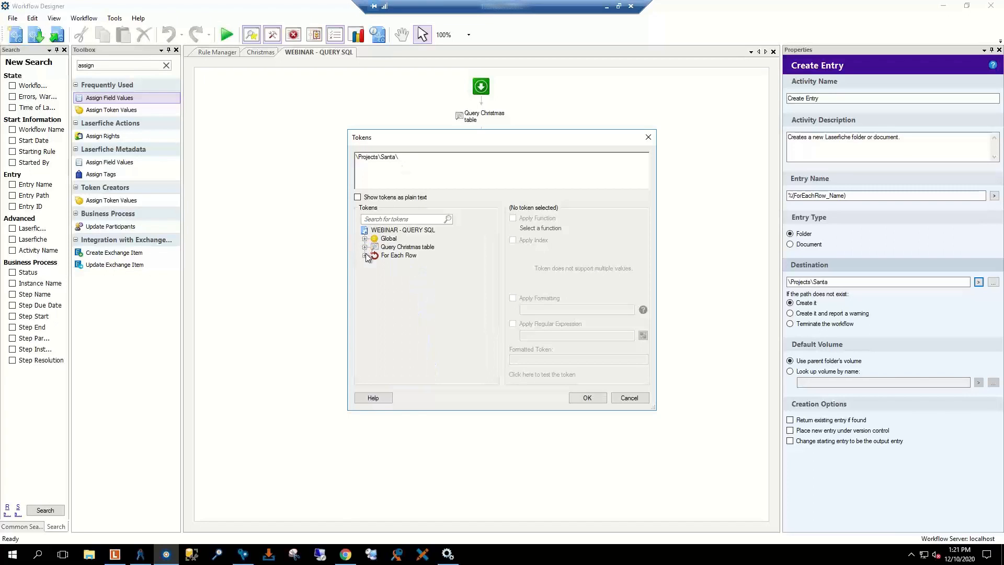
click(365, 256)
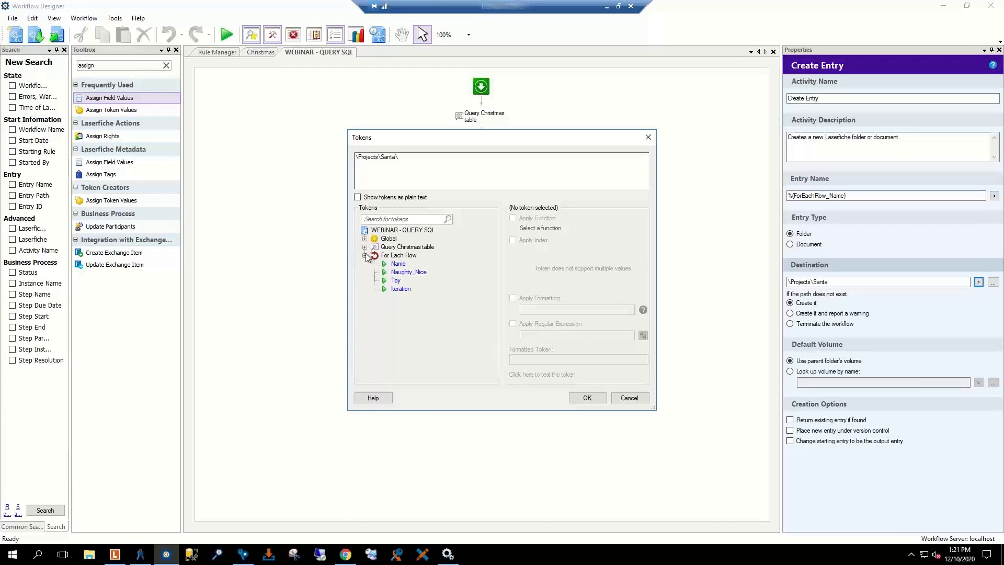
double_click(408, 272)
click(452, 158)
text(\)
click(588, 398)
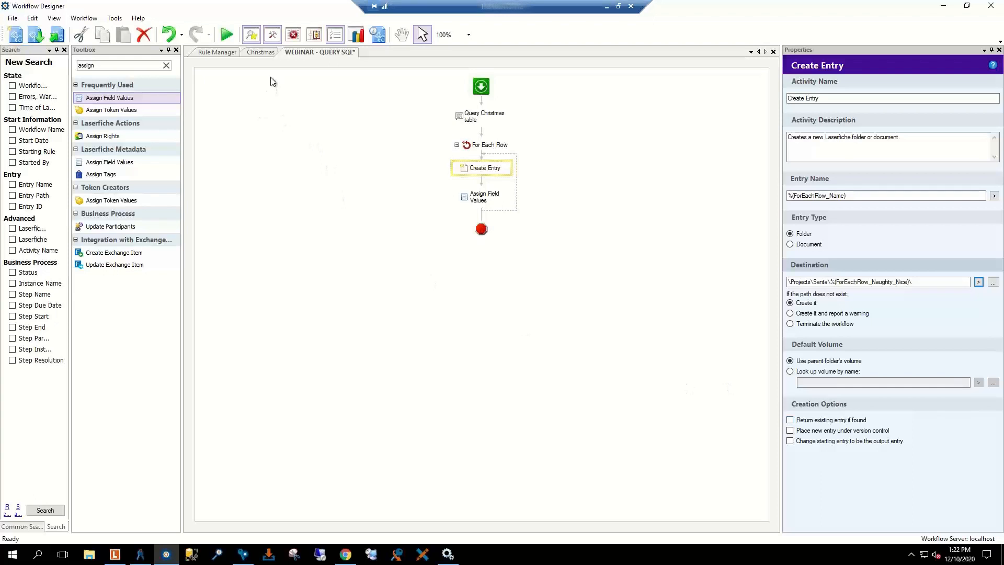
click(773, 51)
Step: Discard the WEBINAR workflow's changes and check the Christmas workflow's Find Entries settings against the repository
click(519, 299)
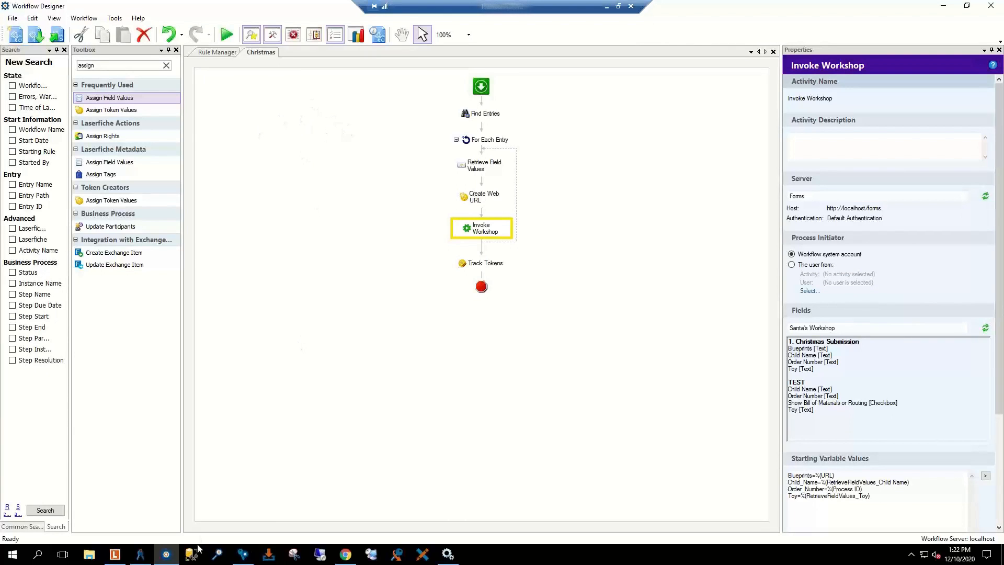
click(116, 555)
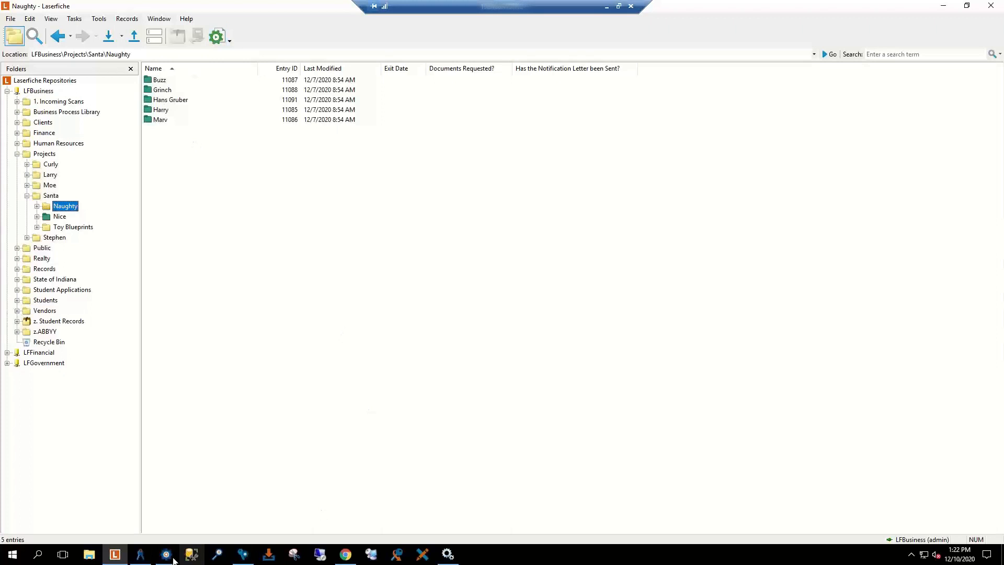
click(943, 6)
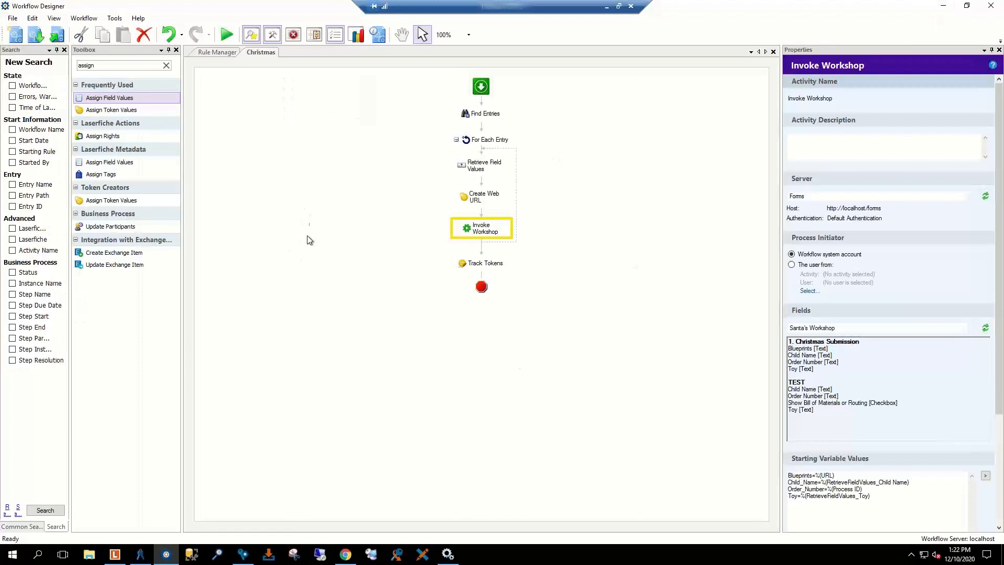
click(484, 115)
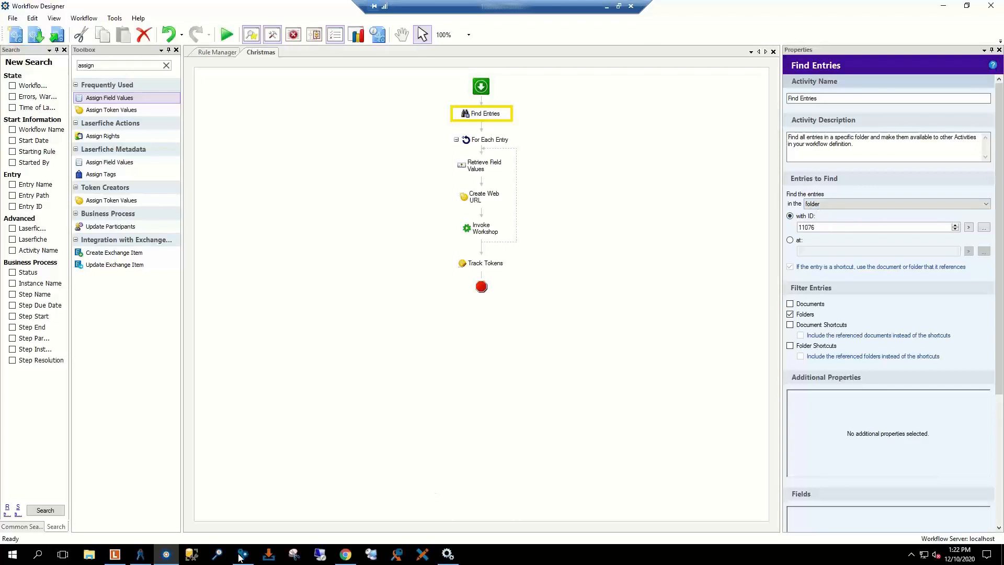
click(114, 554)
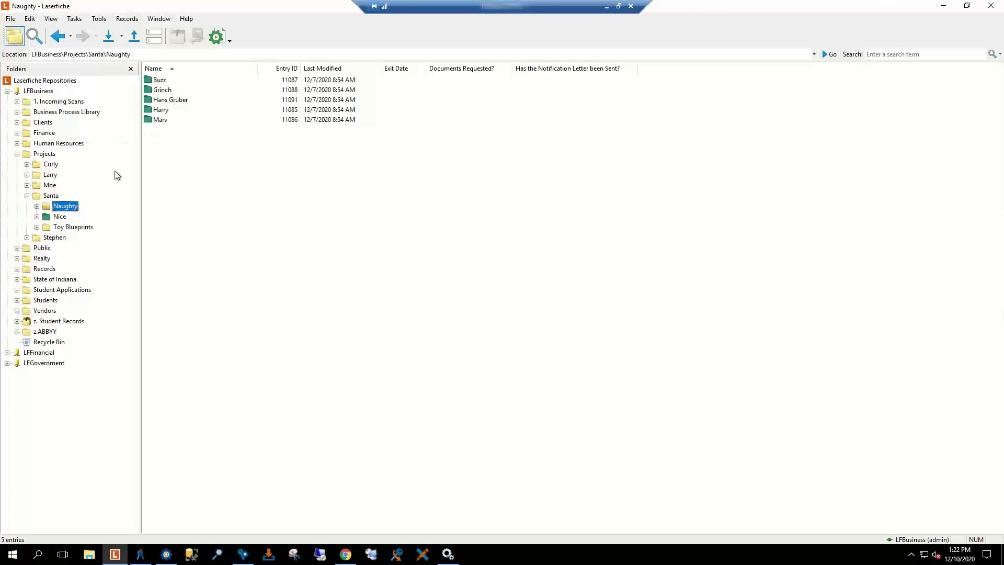
Step: Look up the Santa folder's entry ID 11074 in its properties, then return to Workflow Designer
click(48, 196)
right_click(45, 196)
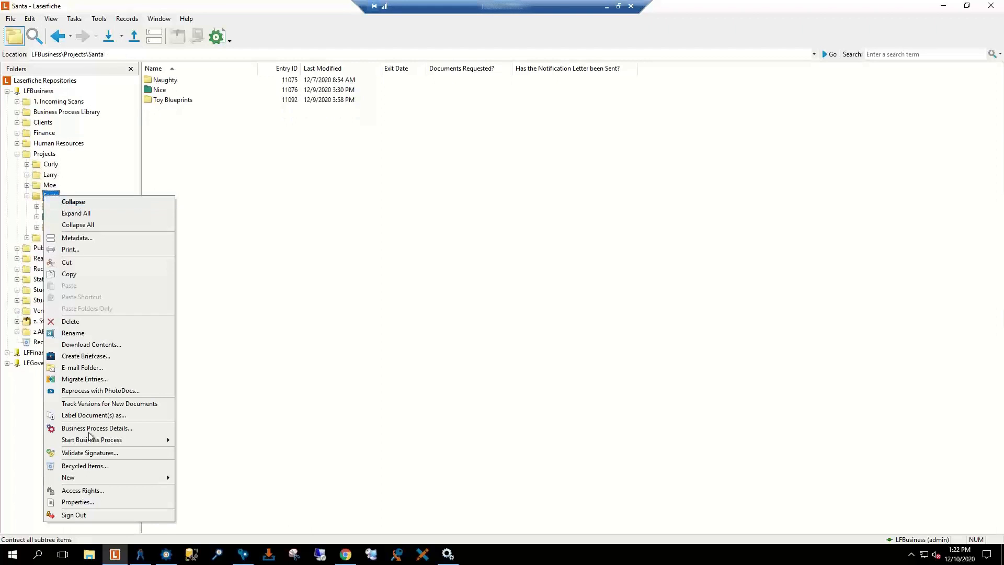
click(78, 502)
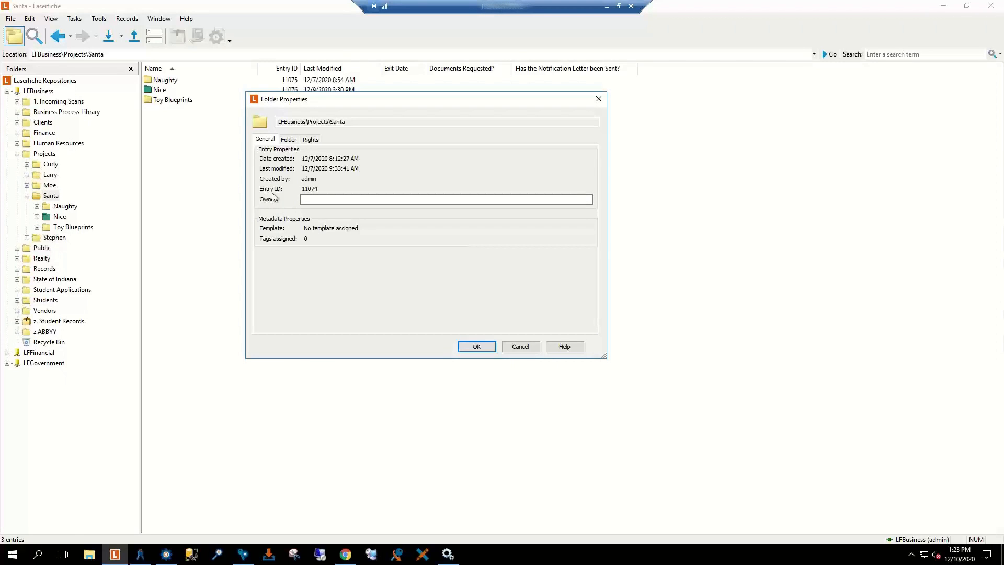
drag(319, 188, 302, 200)
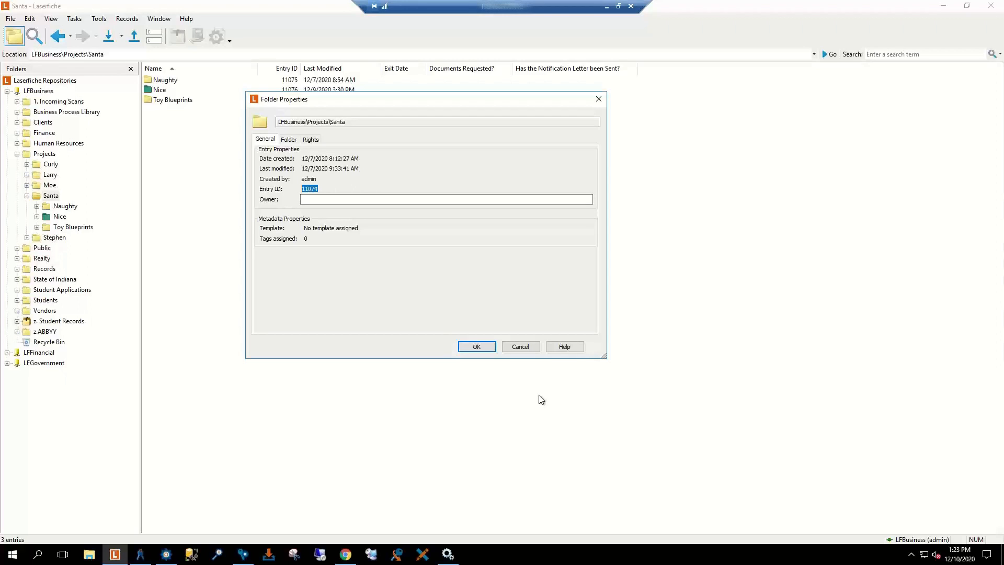
click(524, 346)
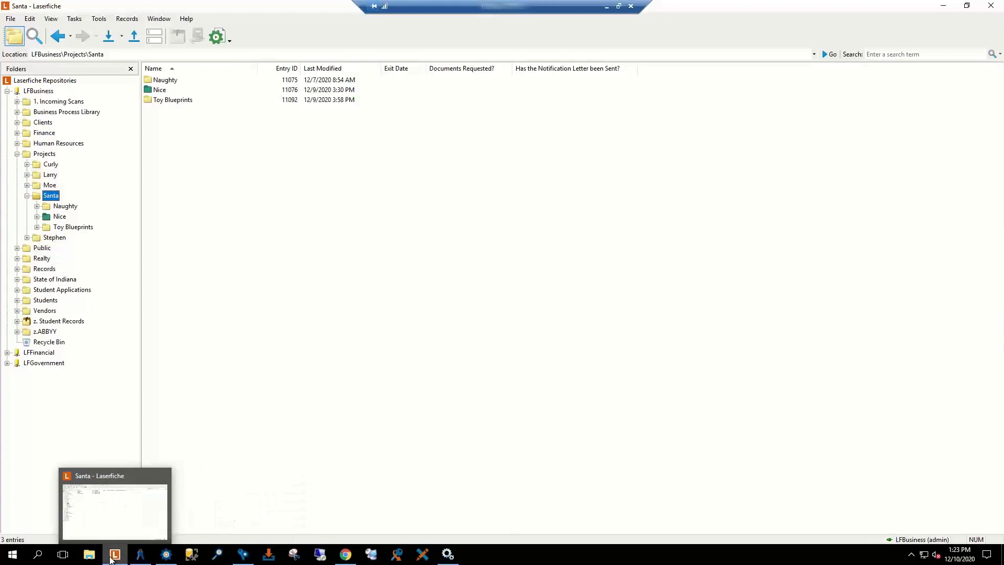
click(166, 554)
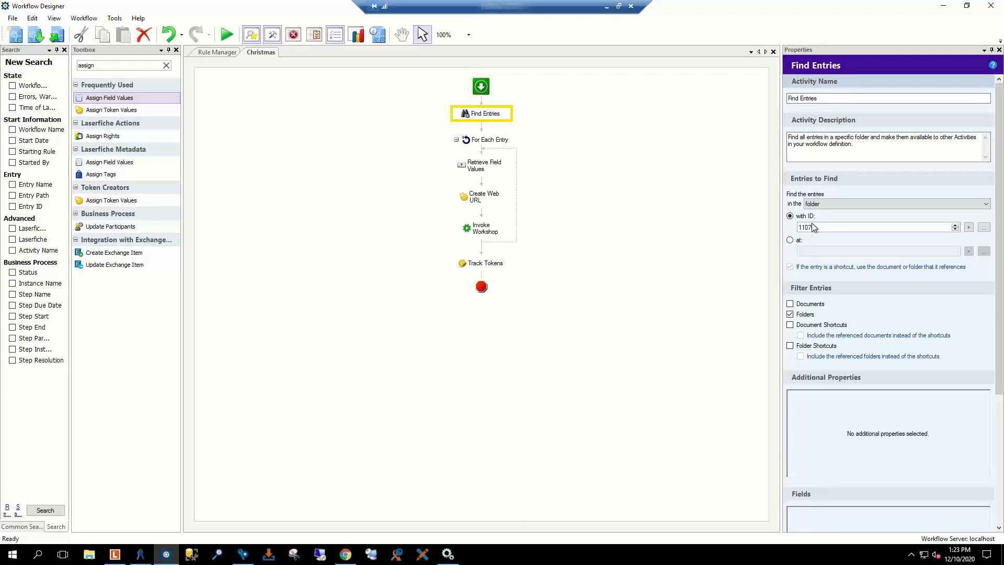
Step: Review the For Each Entry, Retrieve Field Values, Create Web URL and Invoke Workshop settings
click(486, 146)
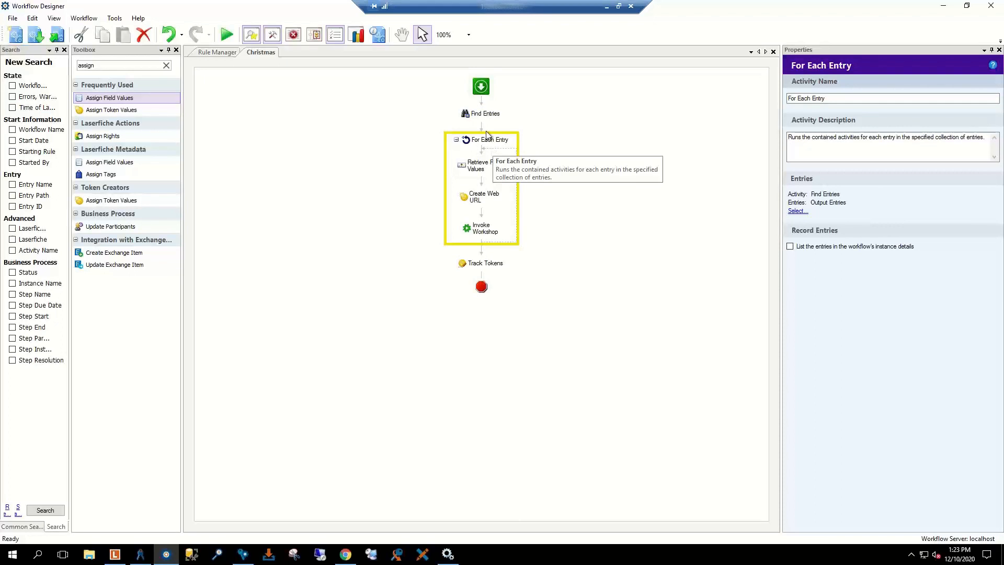
click(480, 166)
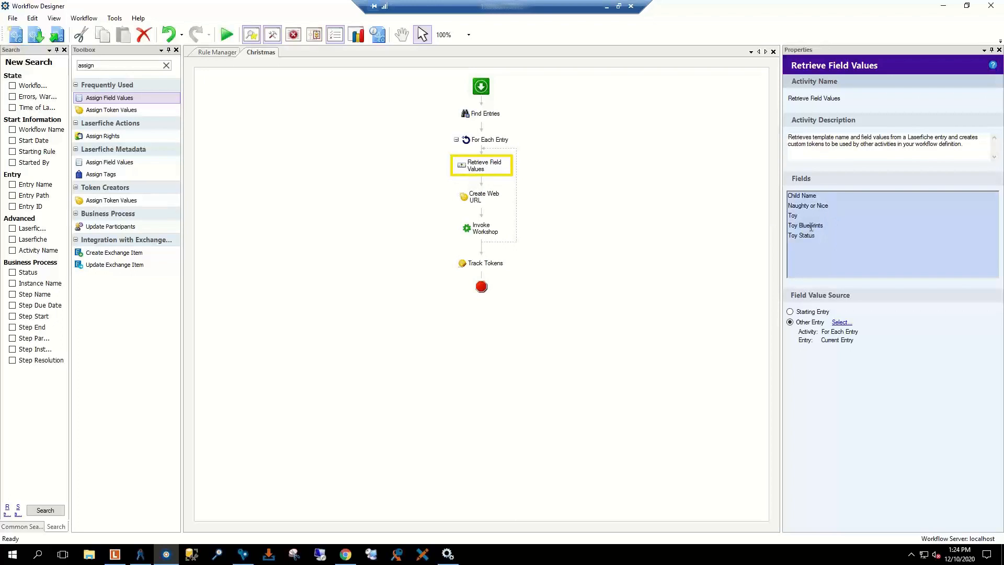
click(482, 199)
key(Down)
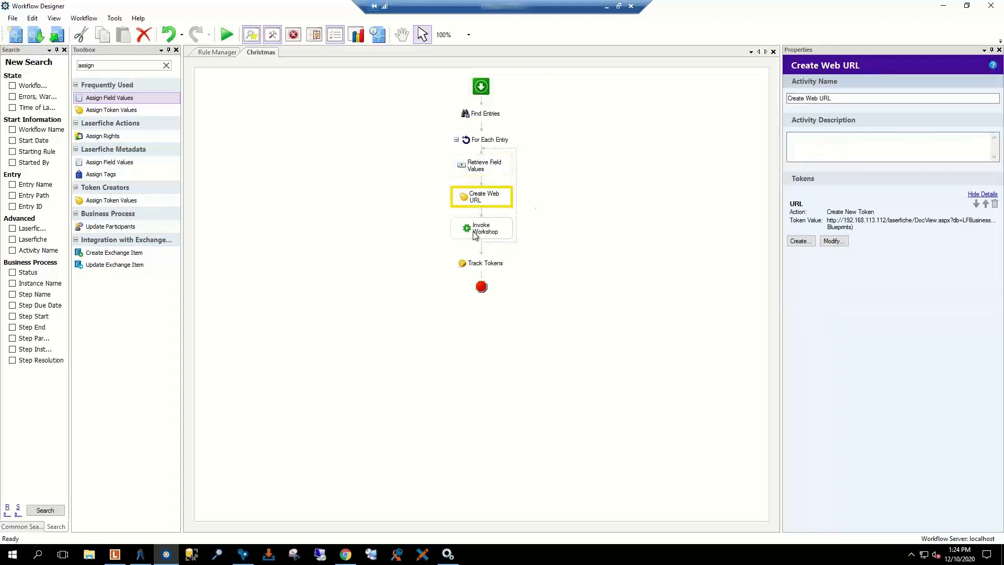
click(480, 202)
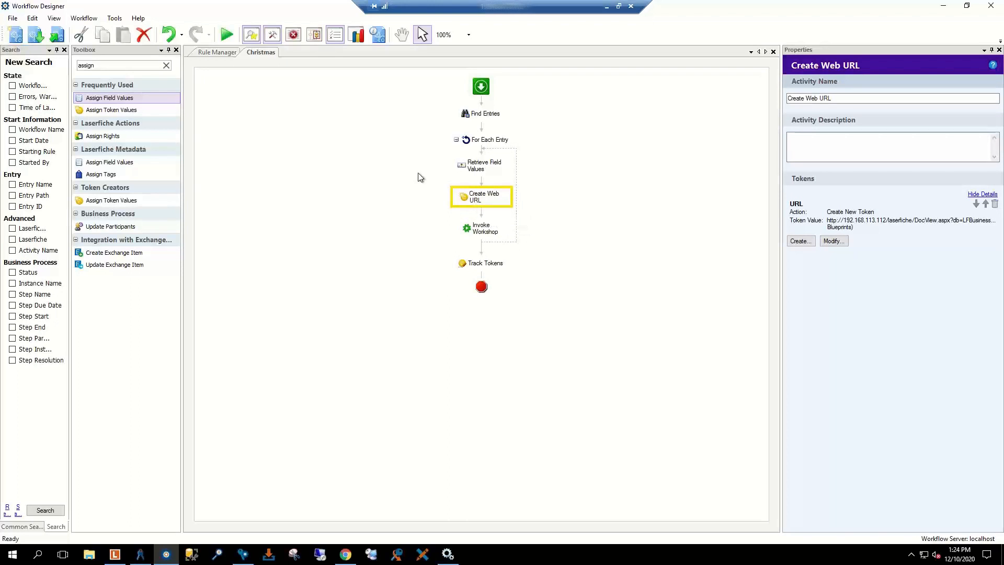
click(480, 234)
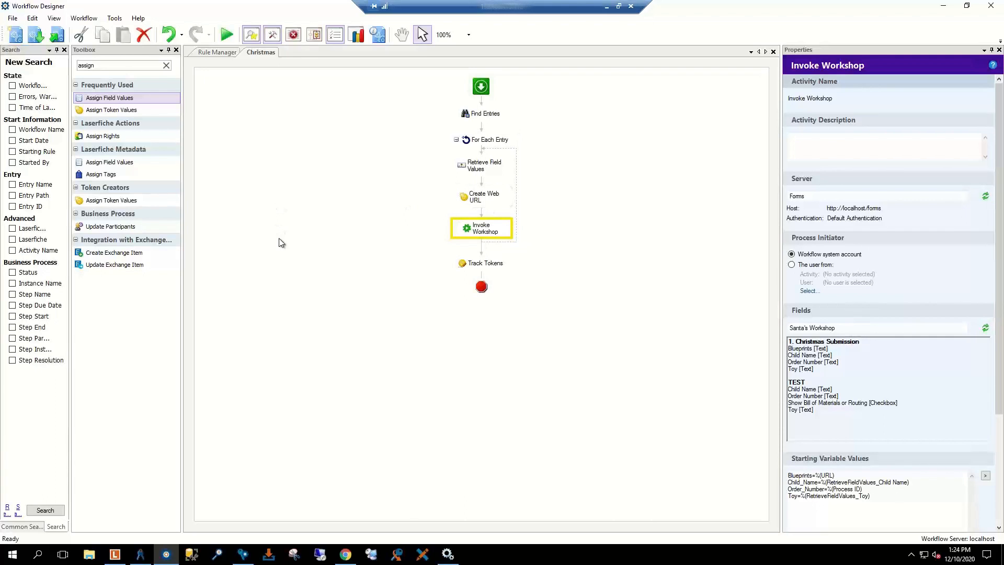
Step: With Invoke Workshop selected, filter the toolbox activities by 'forms'
click(415, 217)
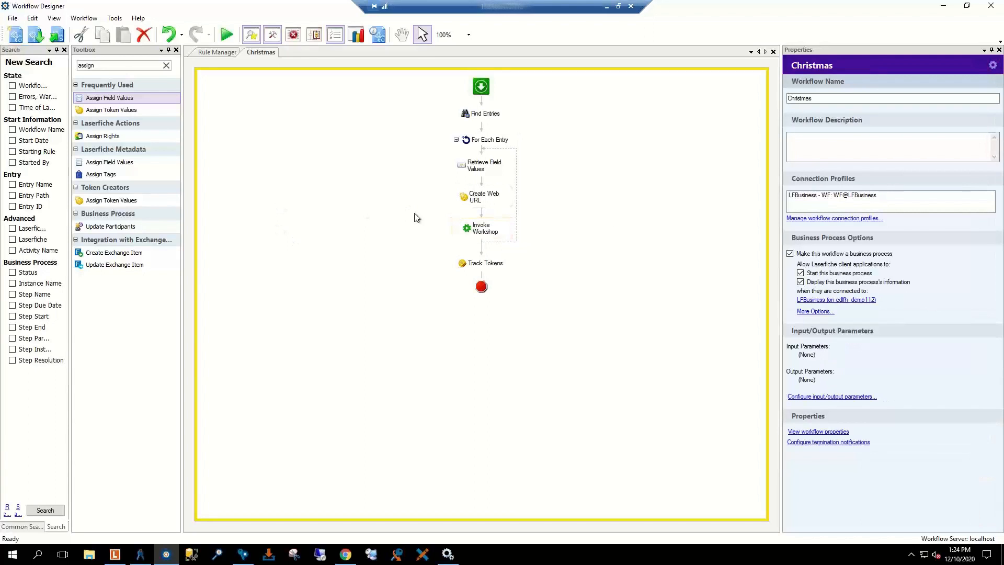
click(482, 235)
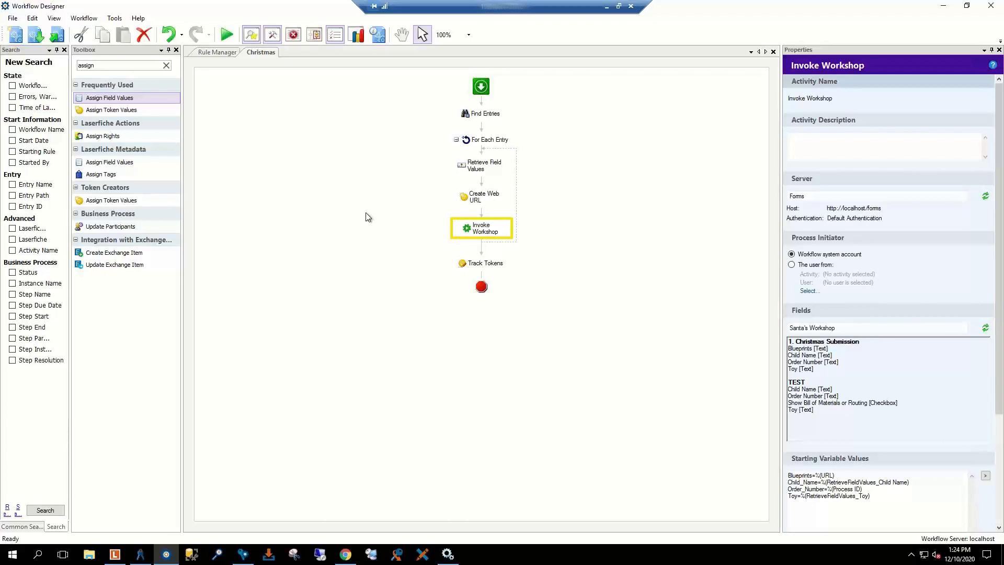
double_click(104, 64)
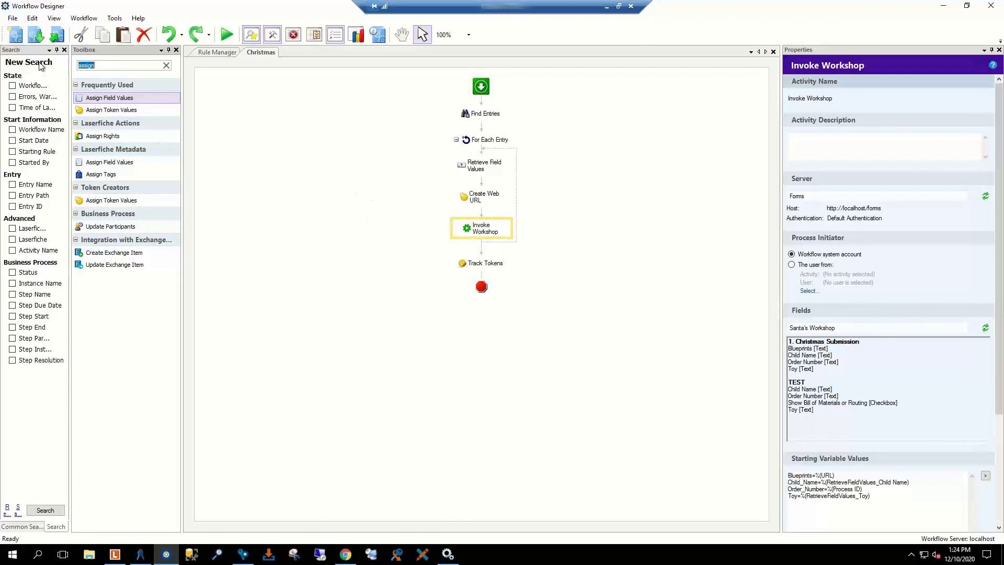
text(forms)
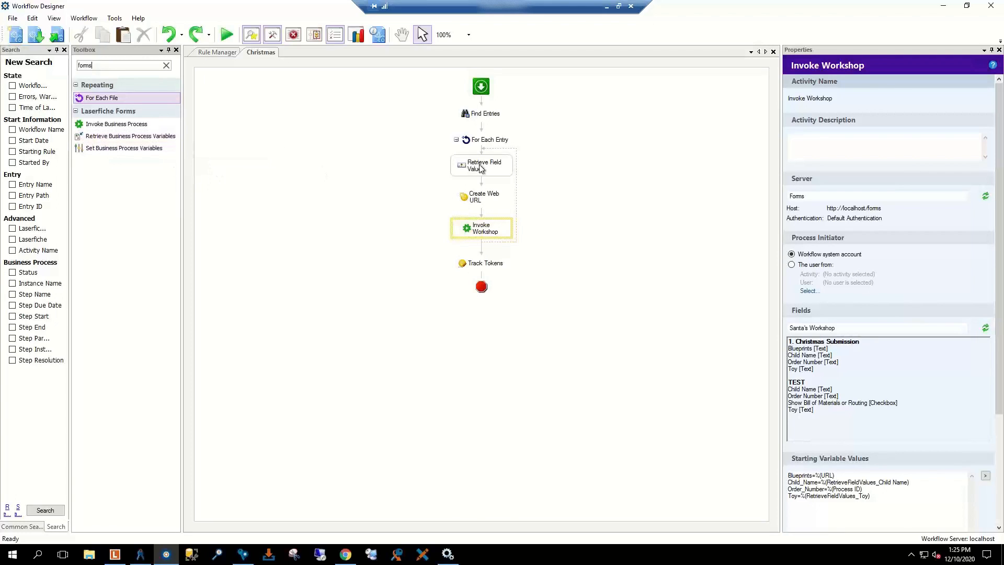
Step: Open the Nice folder, view a child folder's metadata, then bring up the Forms inbox
key(alt+Tab)
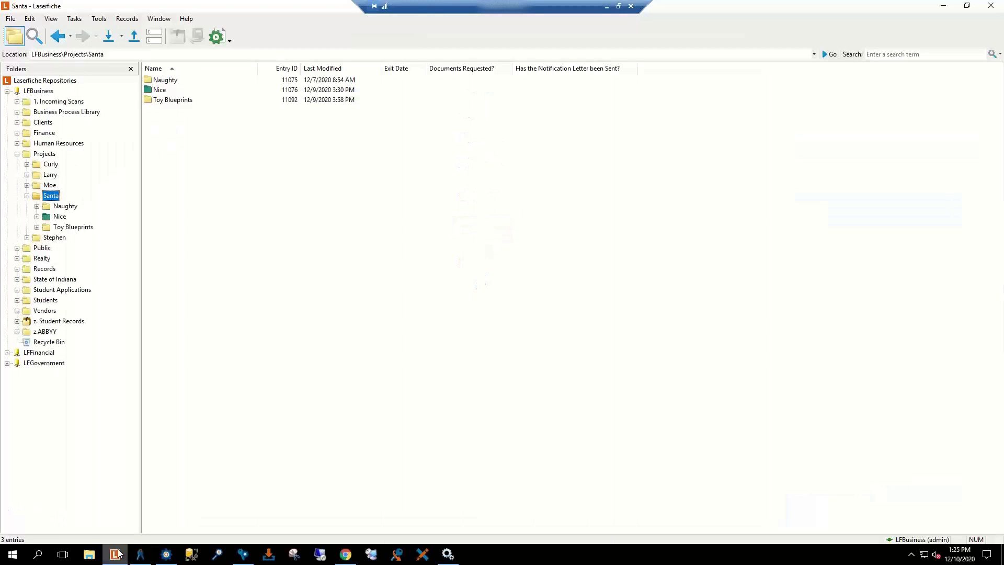
click(60, 216)
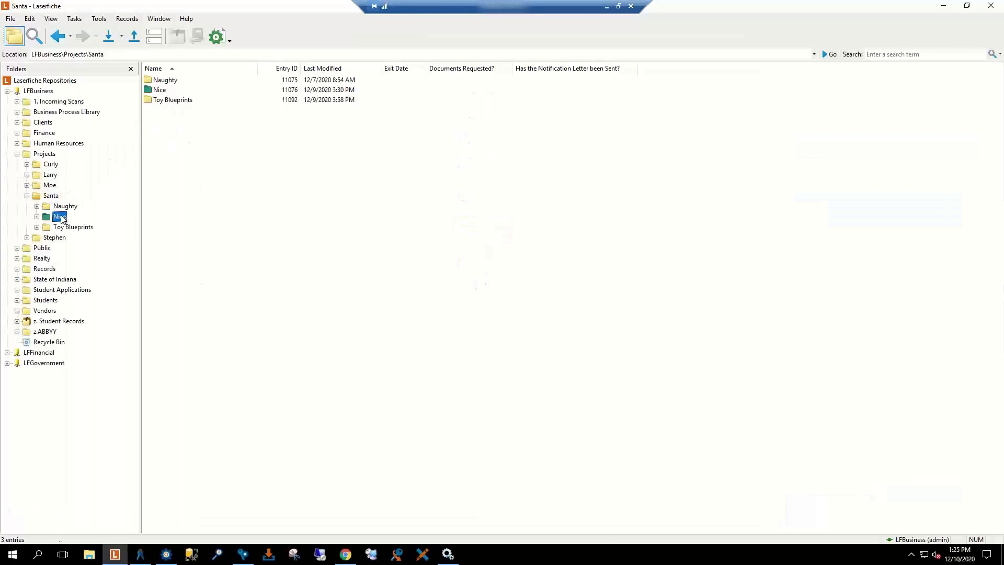
click(173, 100)
click(154, 36)
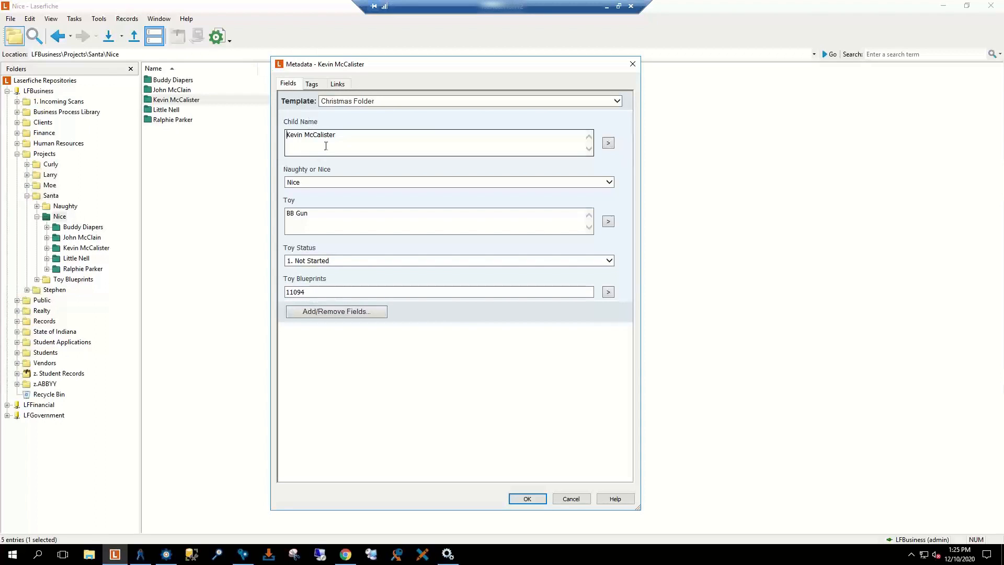
click(568, 499)
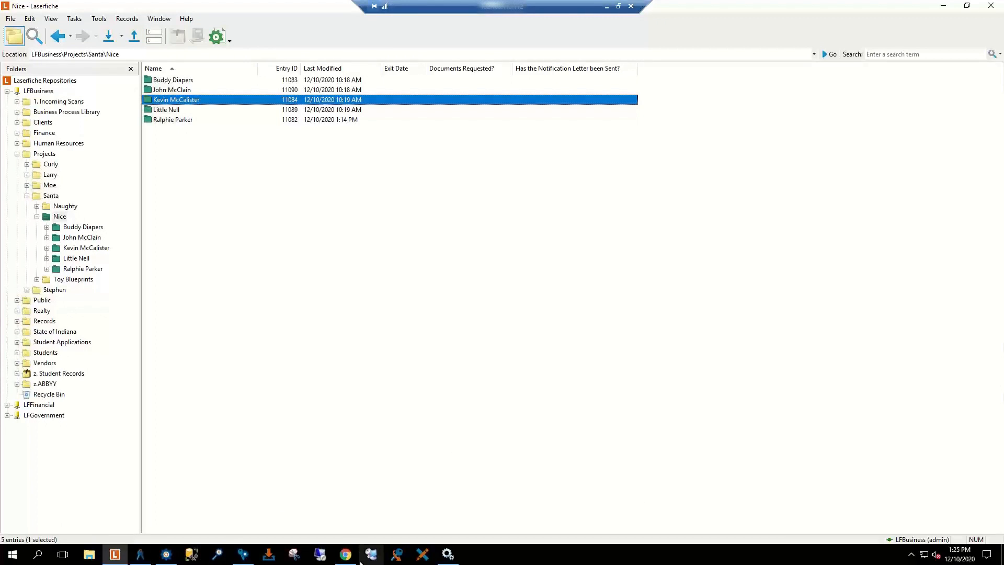
mouse_move(346, 554)
click(338, 504)
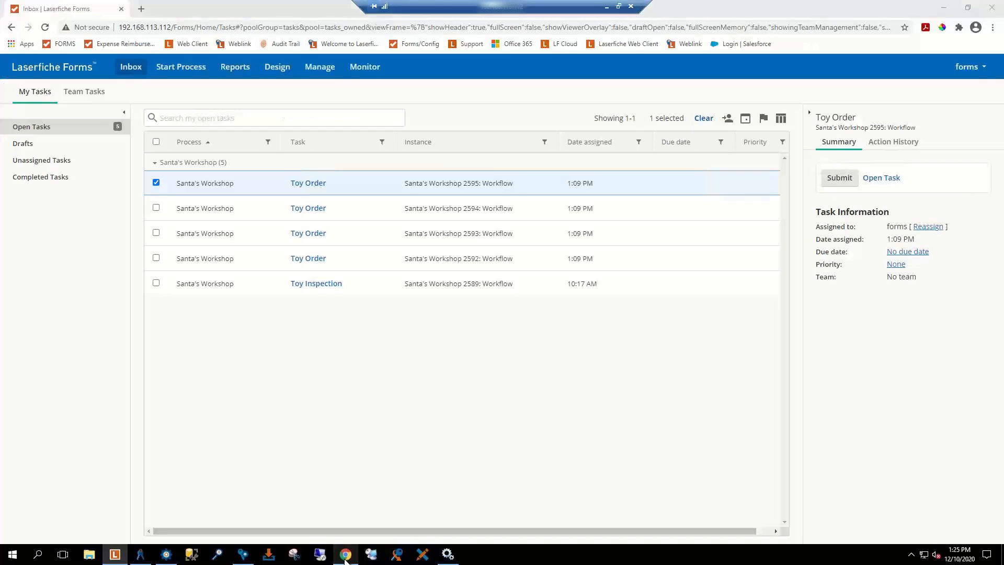
Step: Open the top Toy Order task, then return to Workflow Designer
click(306, 184)
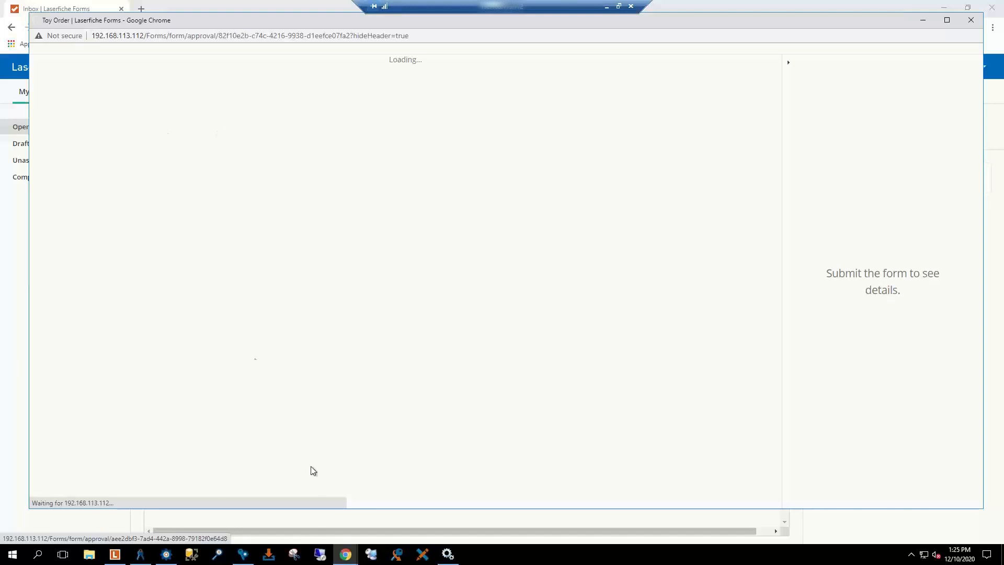
click(168, 554)
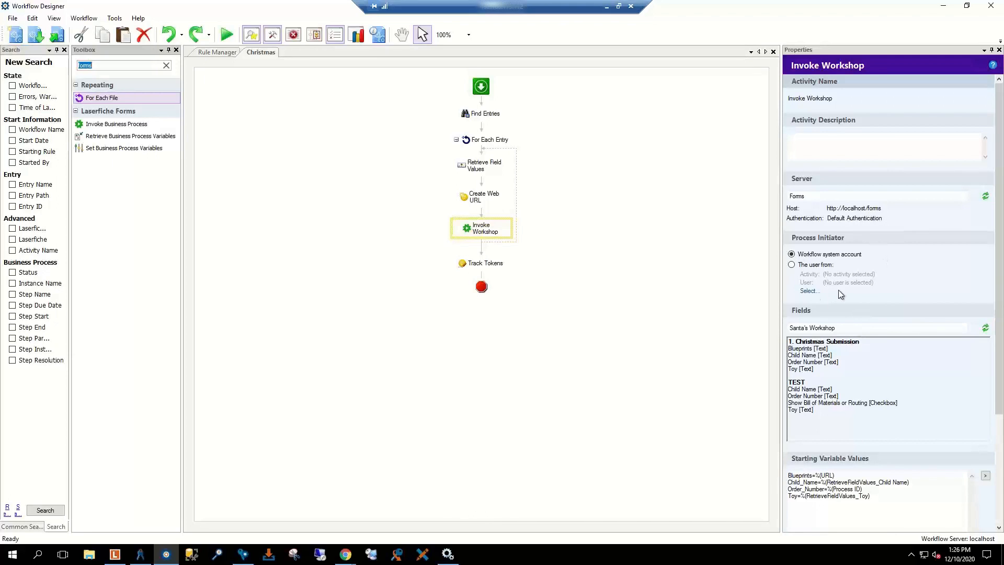
scroll(819, 279, down, 3)
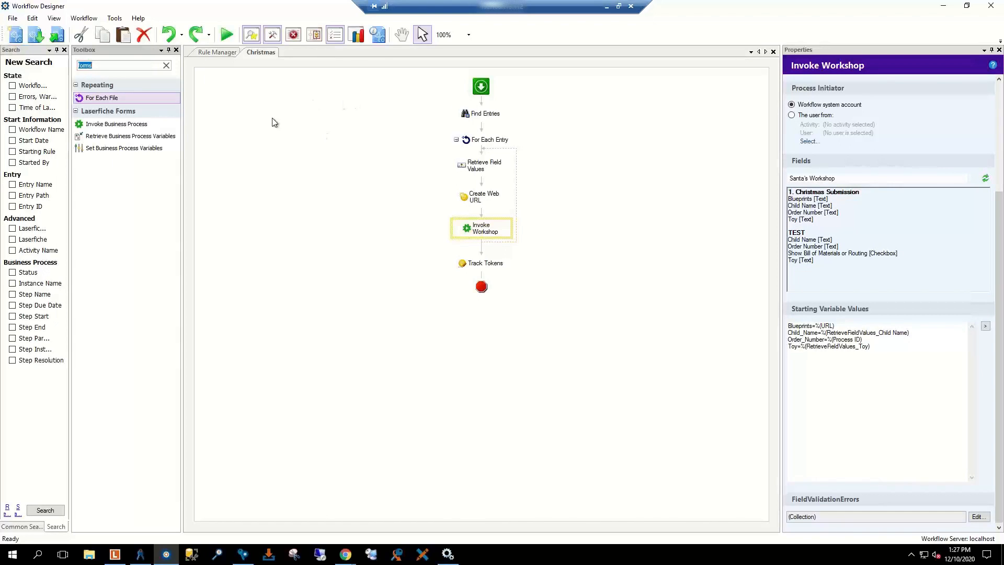
click(642, 245)
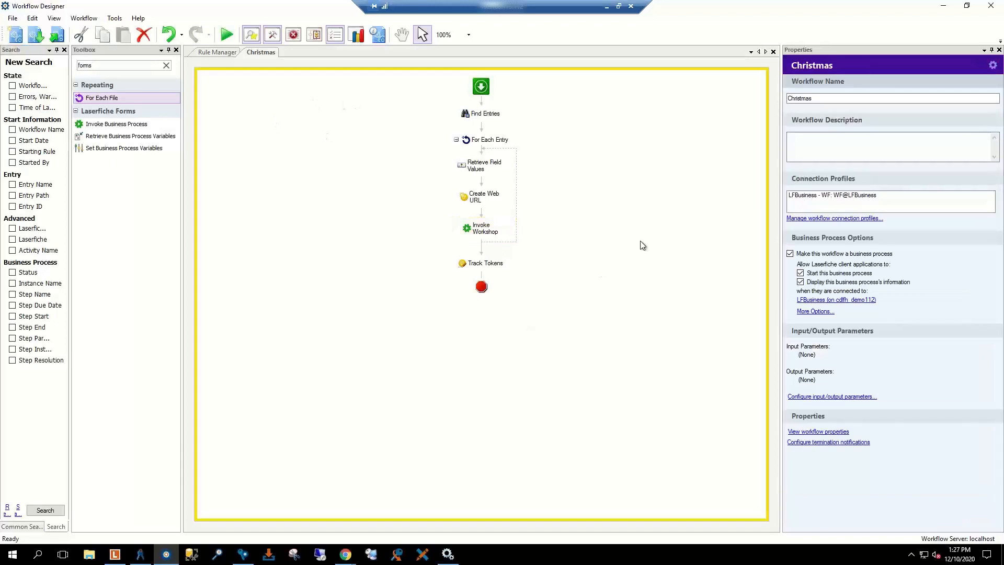
click(484, 230)
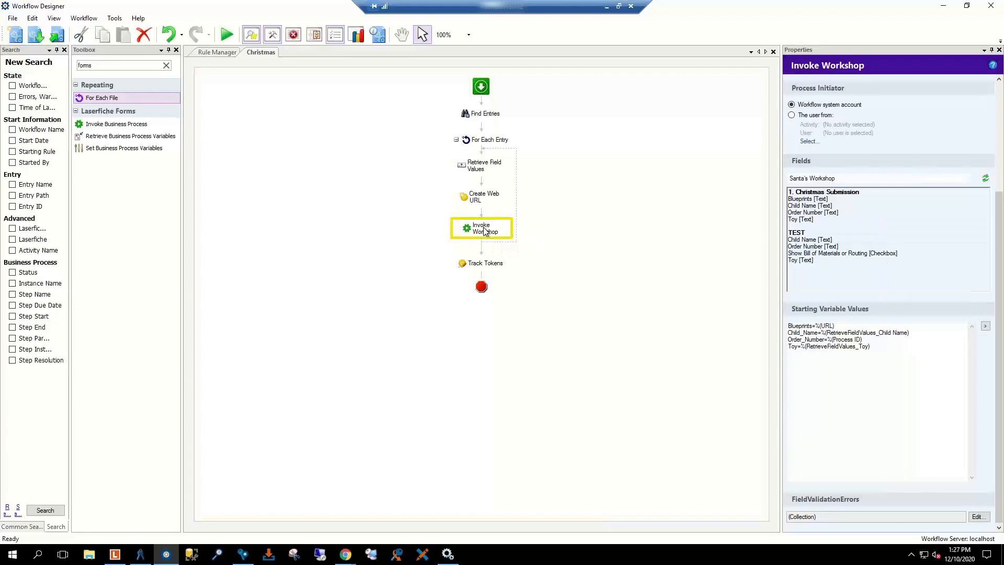
click(928, 255)
Step: Choose Invoke Workshop's fields from the 1. Christmas Submission form
click(906, 219)
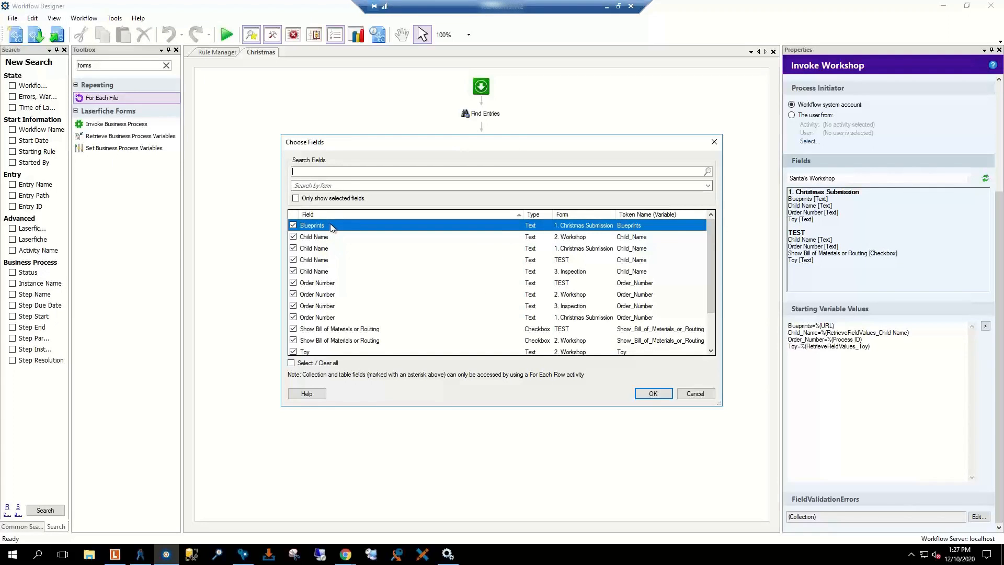
scroll(331, 223, down, 1)
click(474, 187)
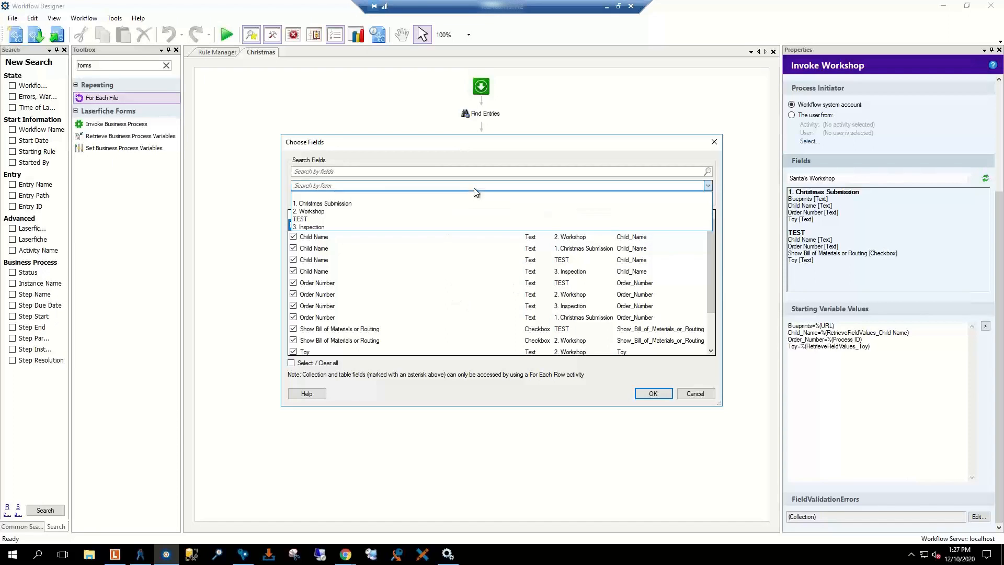
click(369, 204)
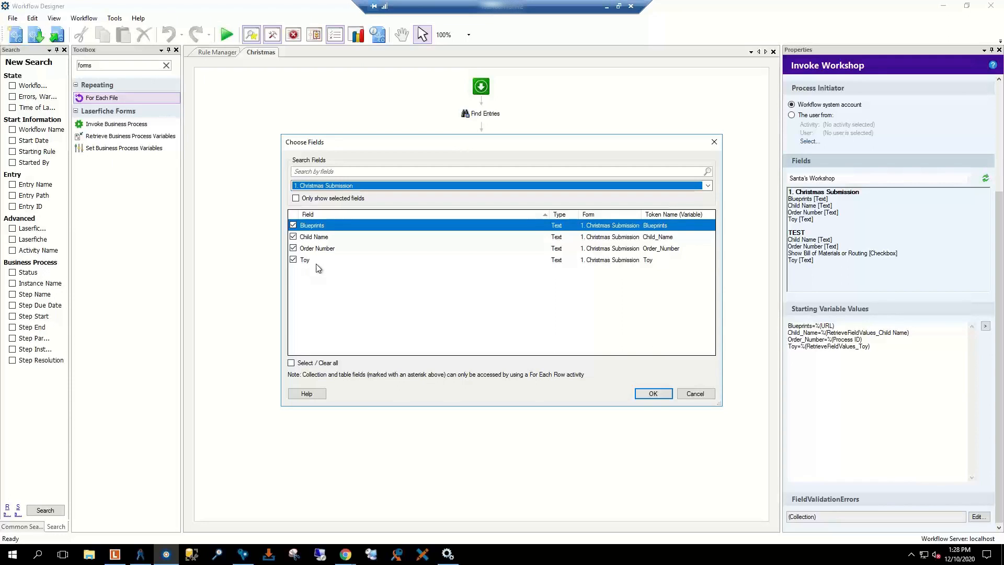
click(654, 393)
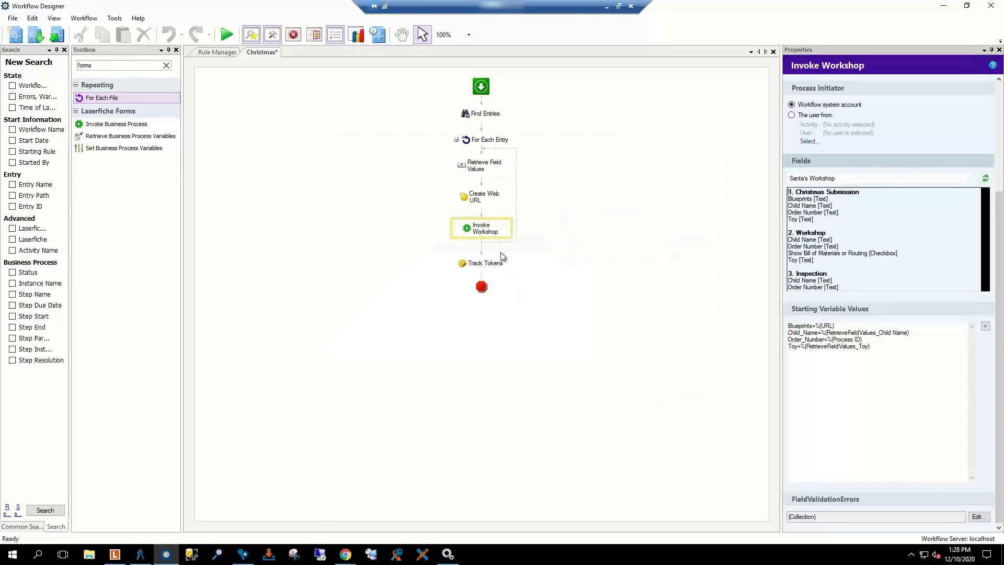
click(884, 387)
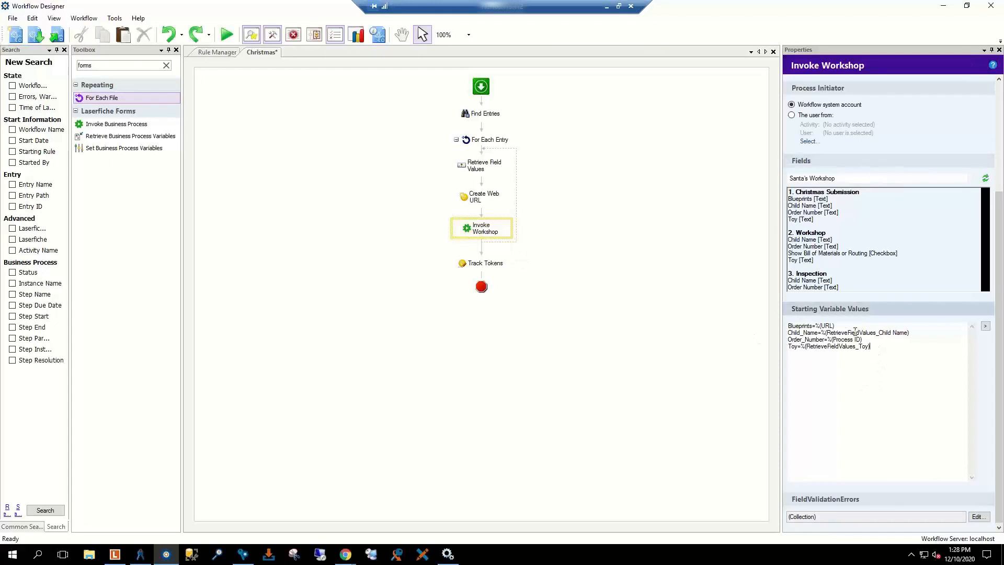
click(985, 327)
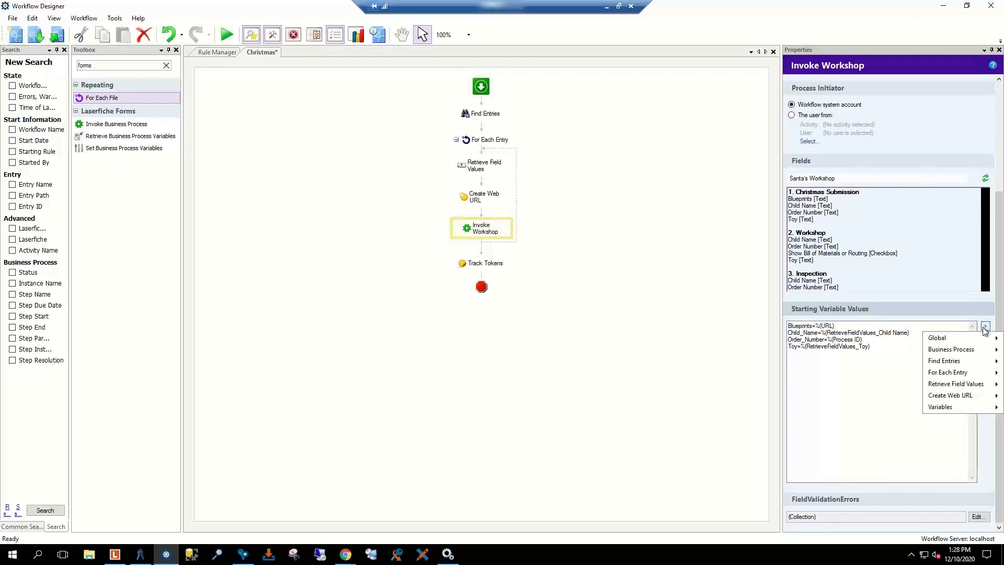
mouse_move(960, 412)
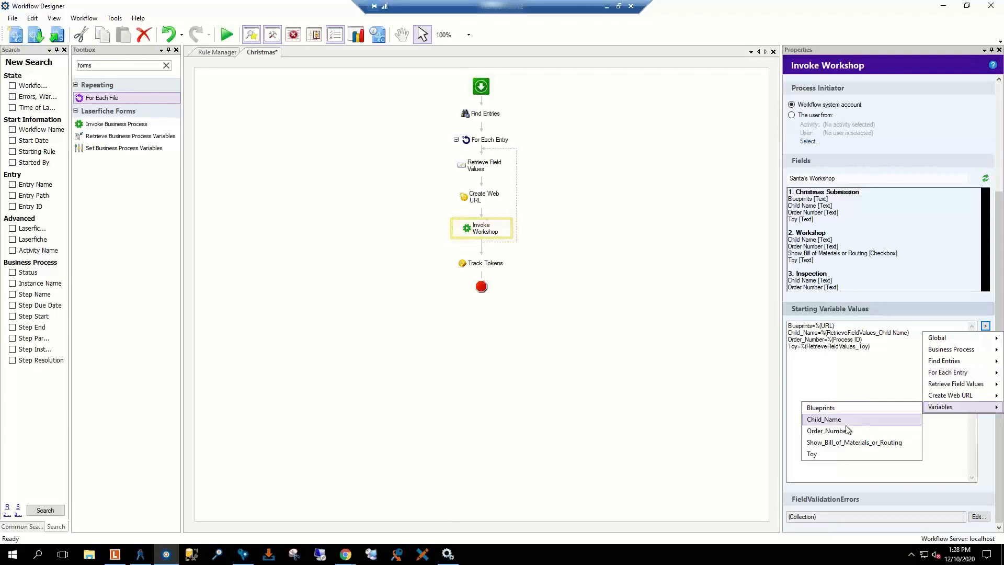
click(851, 371)
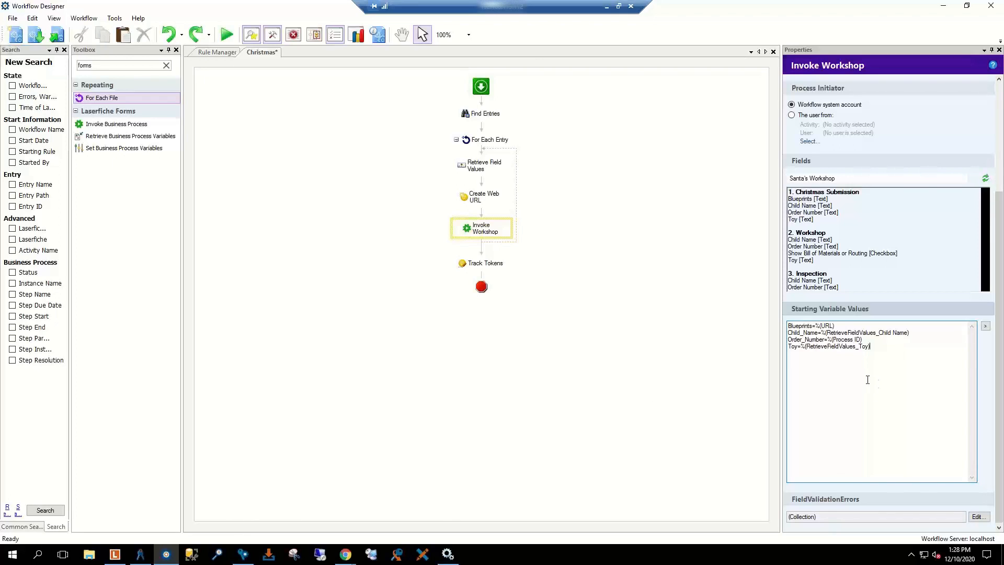
drag(911, 335, 782, 337)
key(Delete)
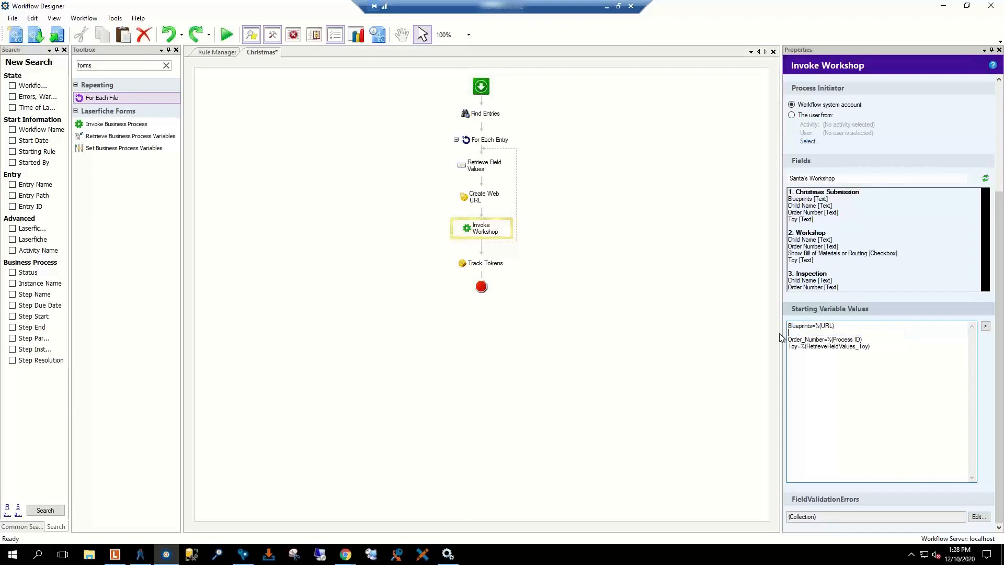
click(985, 325)
mouse_move(963, 408)
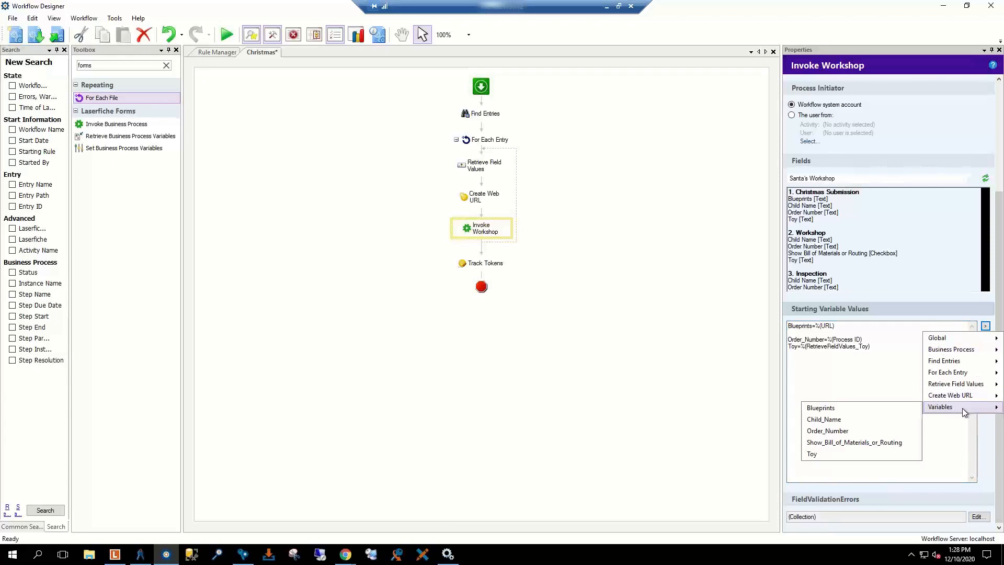
click(858, 420)
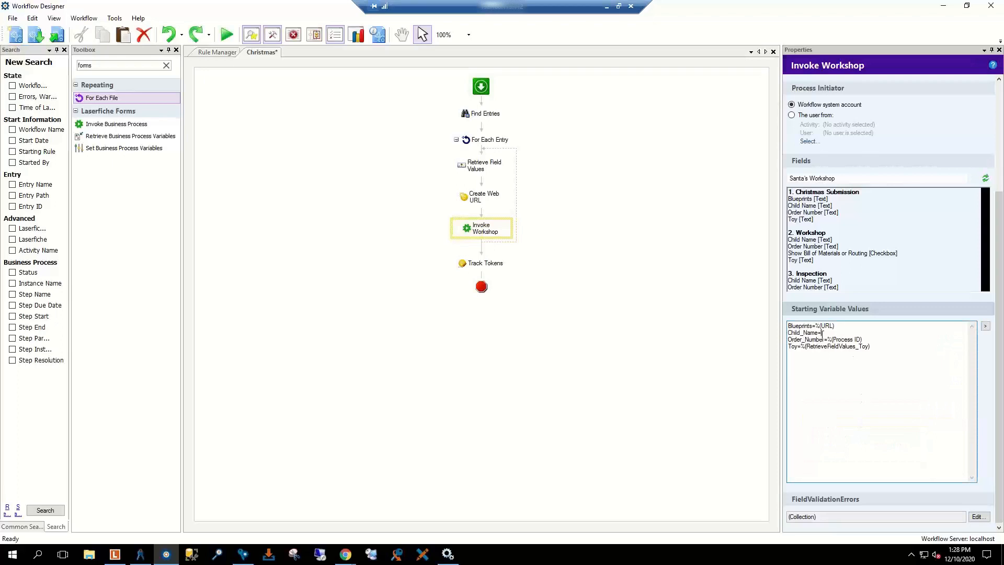
click(986, 325)
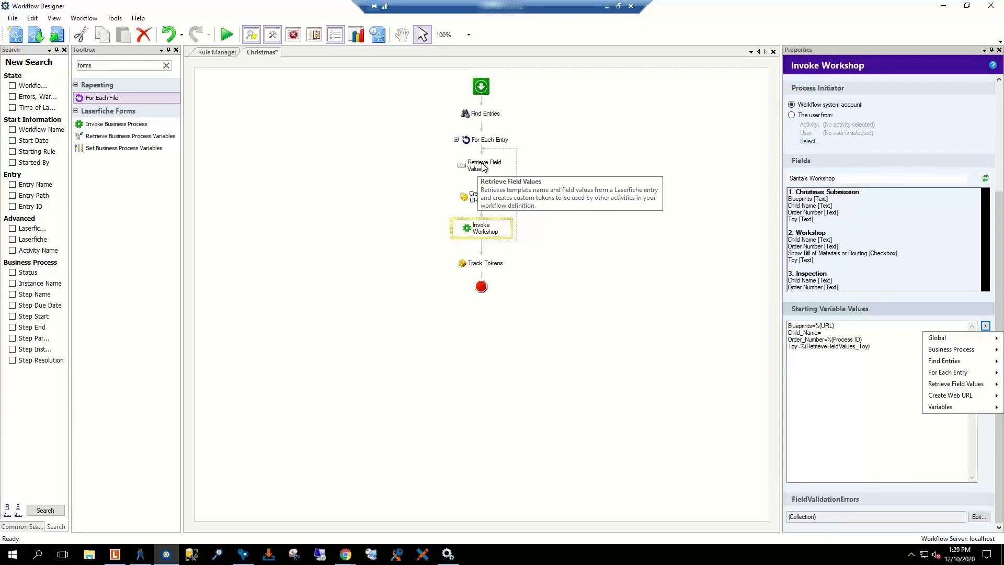
mouse_move(951, 388)
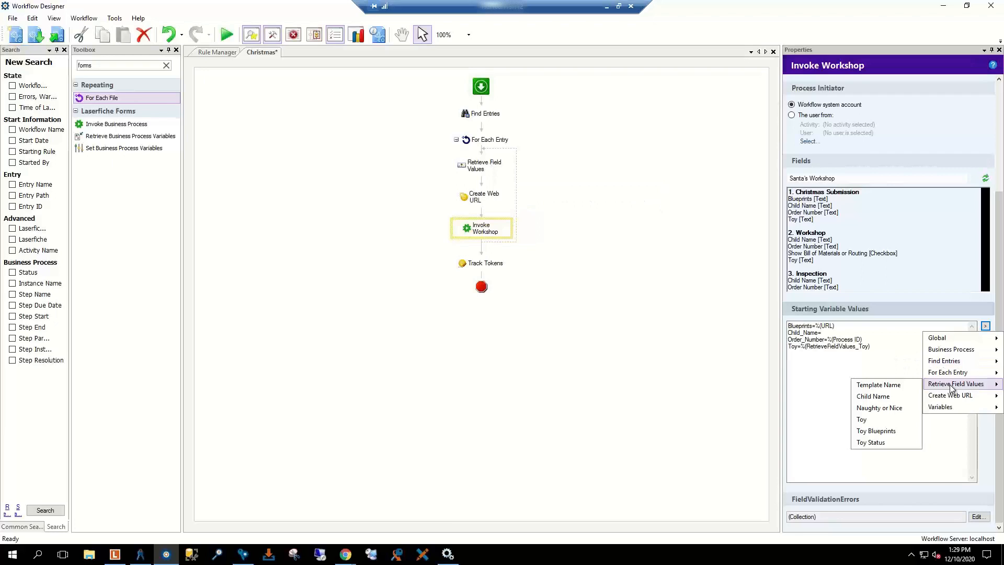
click(884, 397)
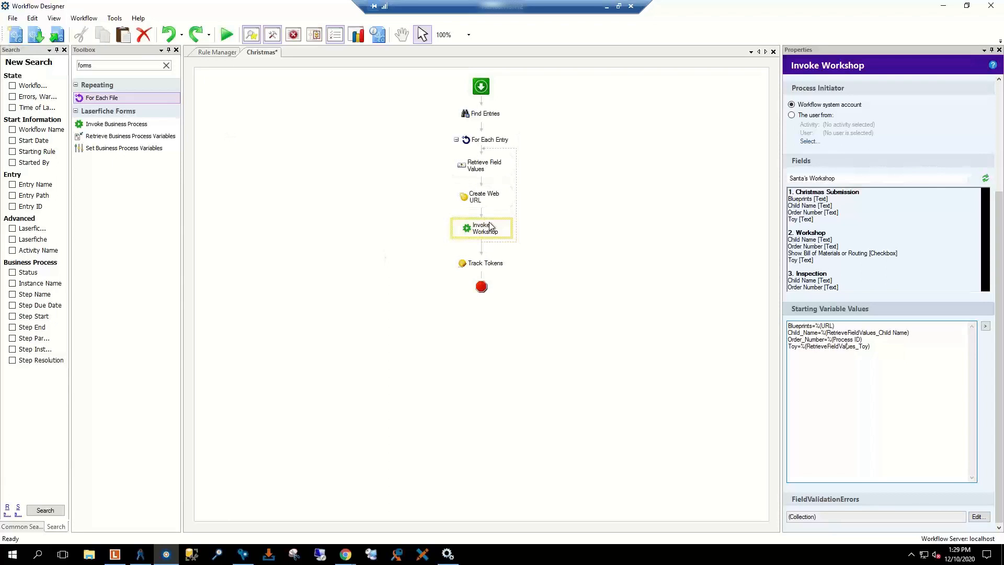
Step: Select the Create Web URL activity to show its DocView.aspx URL token in Properties
click(485, 197)
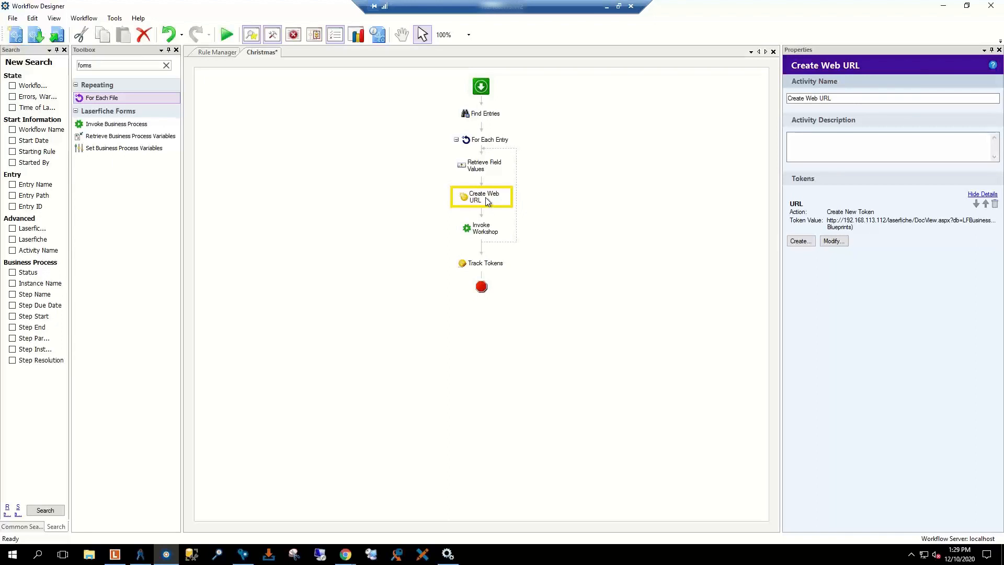
double_click(867, 227)
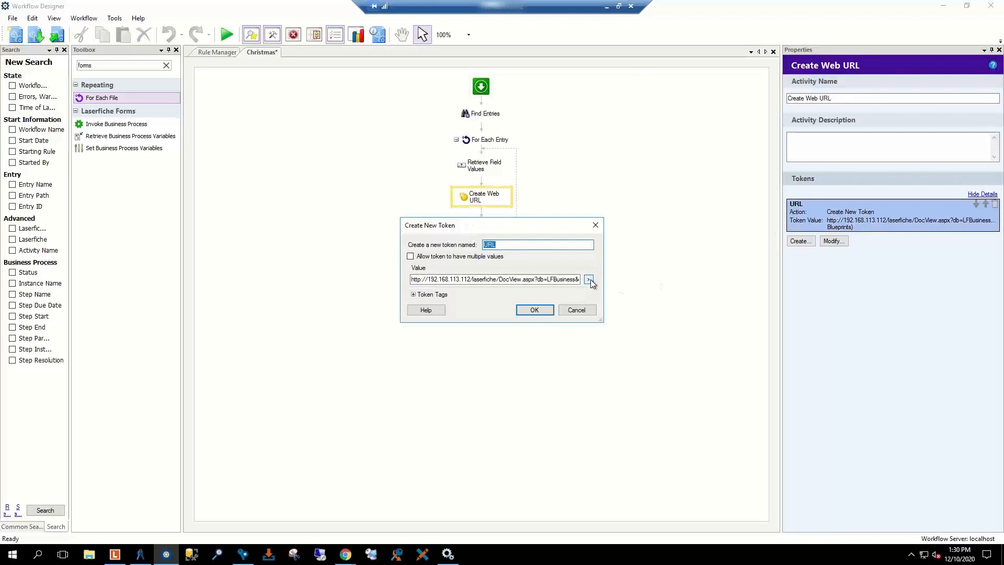
click(589, 280)
click(610, 292)
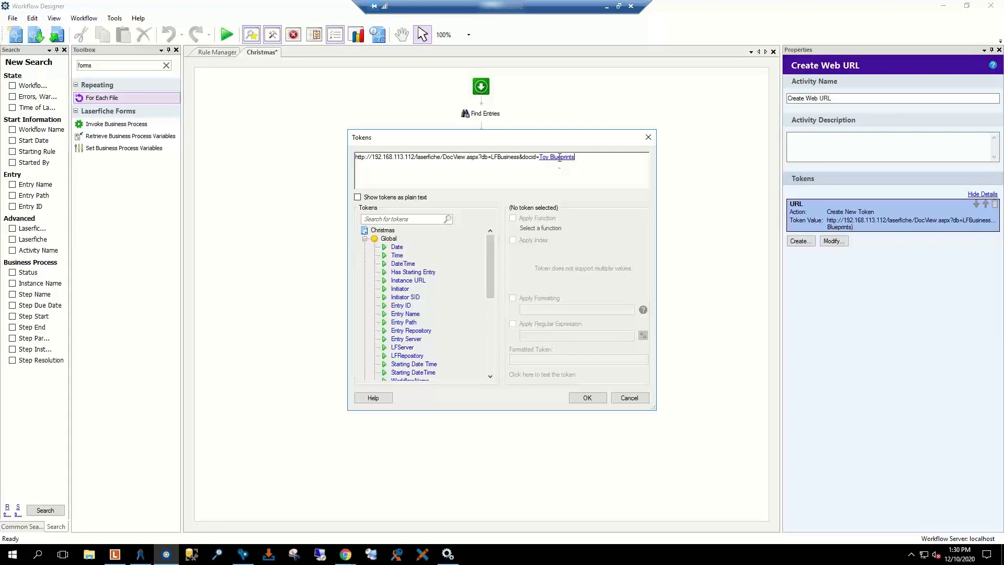
click(647, 139)
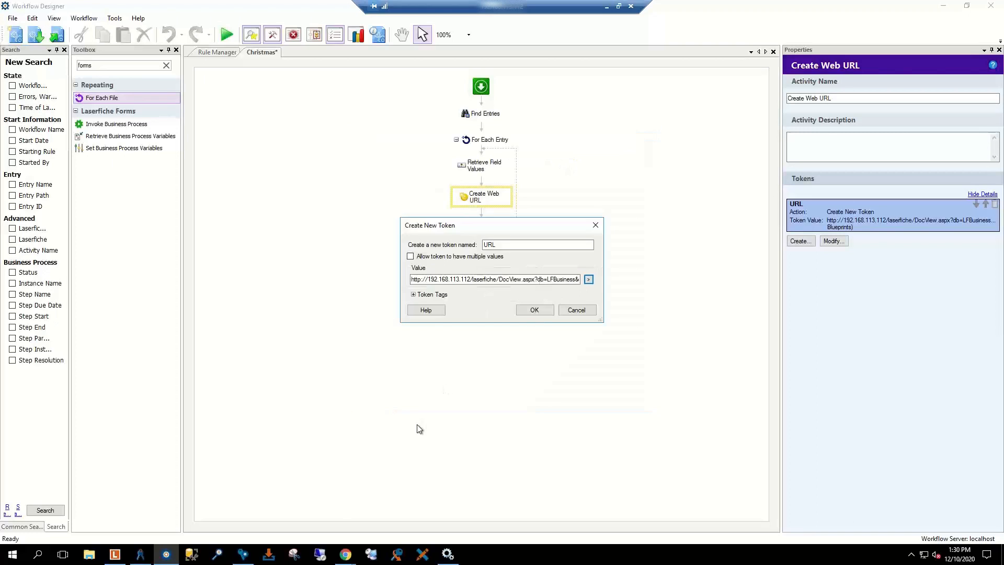
click(576, 310)
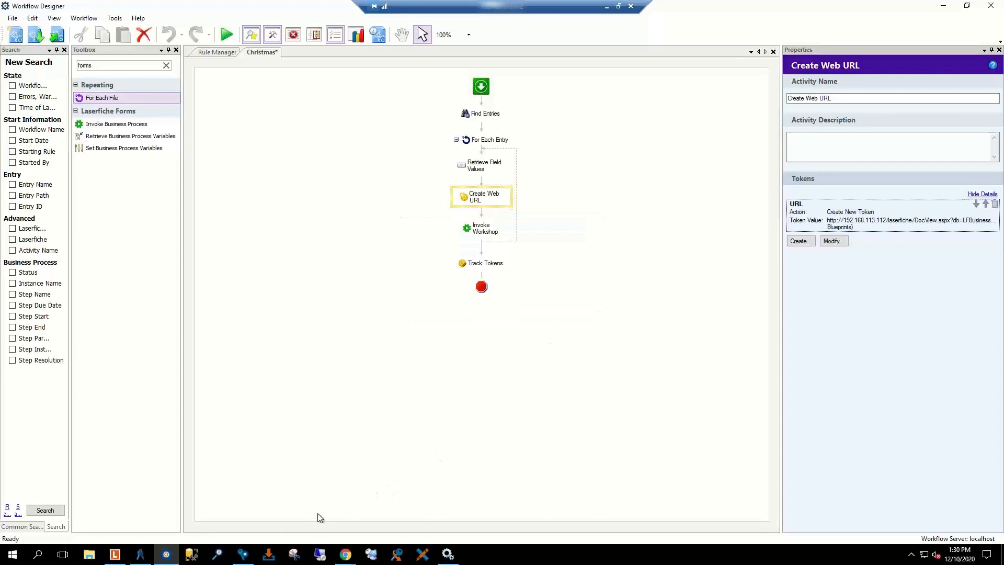
Step: In the Windows Client, open Toy Blueprints and review EZ Bake Oven Blue Prints' metadata without changes
click(114, 555)
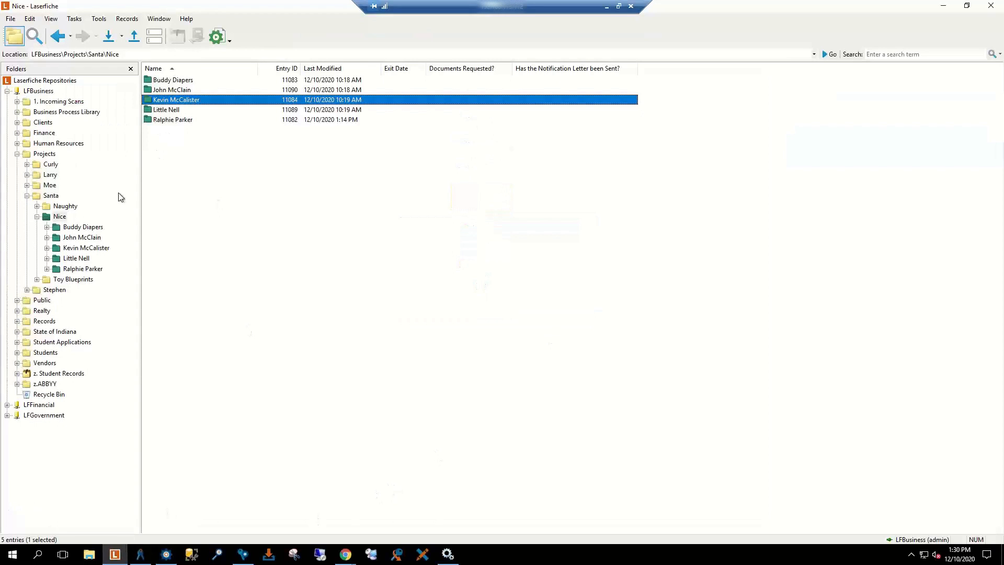
click(36, 280)
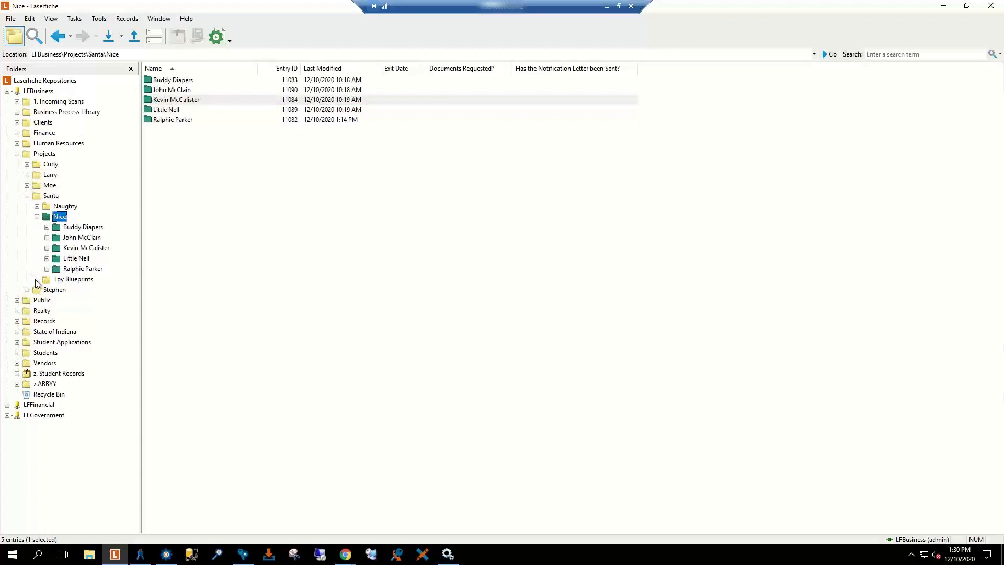
click(67, 281)
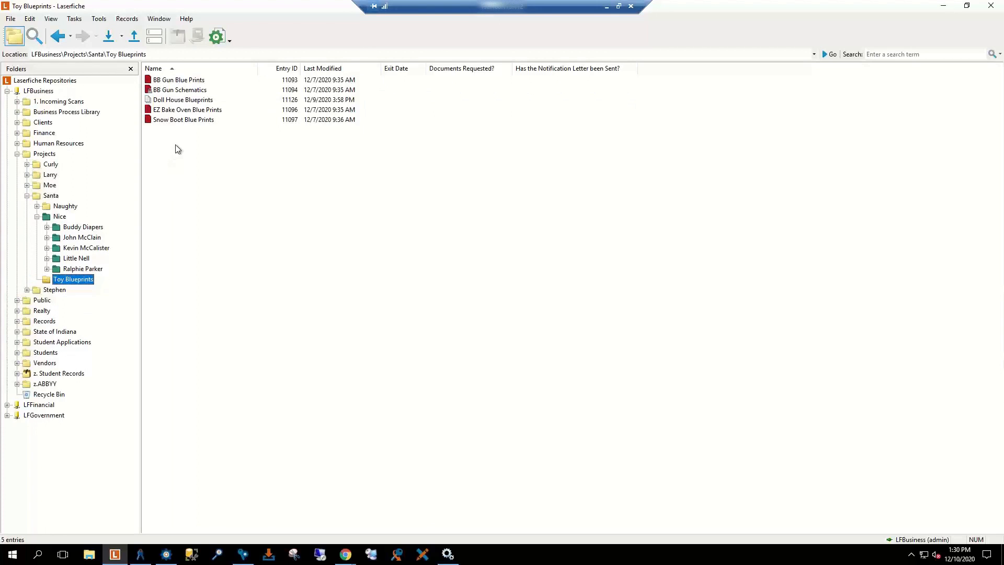
right_click(183, 112)
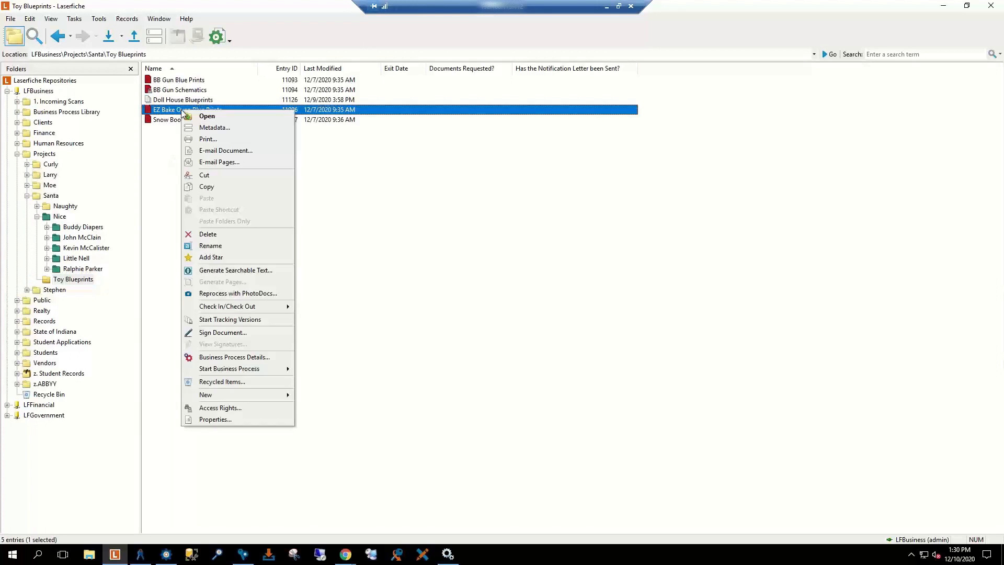
click(213, 128)
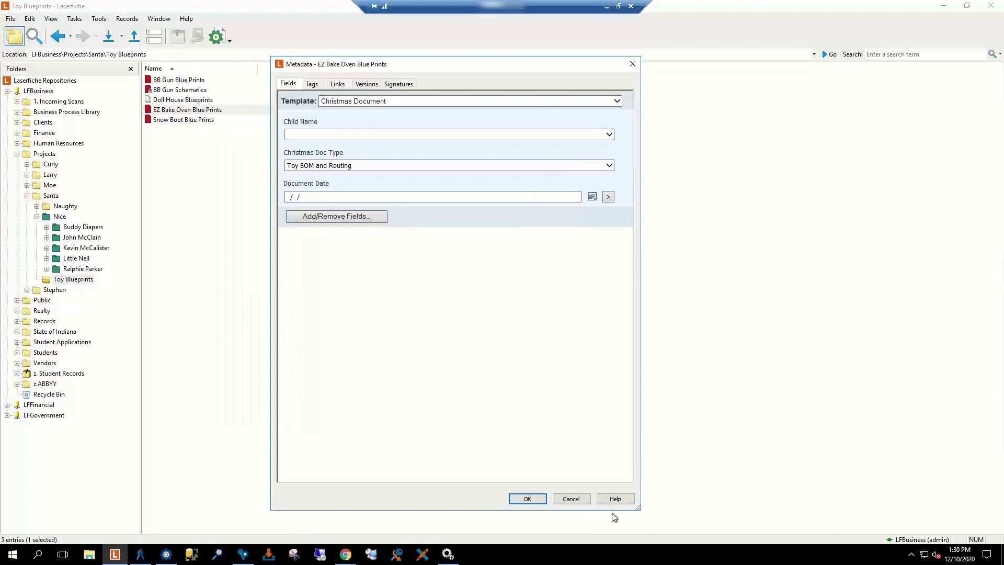
click(571, 498)
Step: Check EZ Bake Oven Blue Prints' properties showing entry ID 11096, then close them
right_click(177, 112)
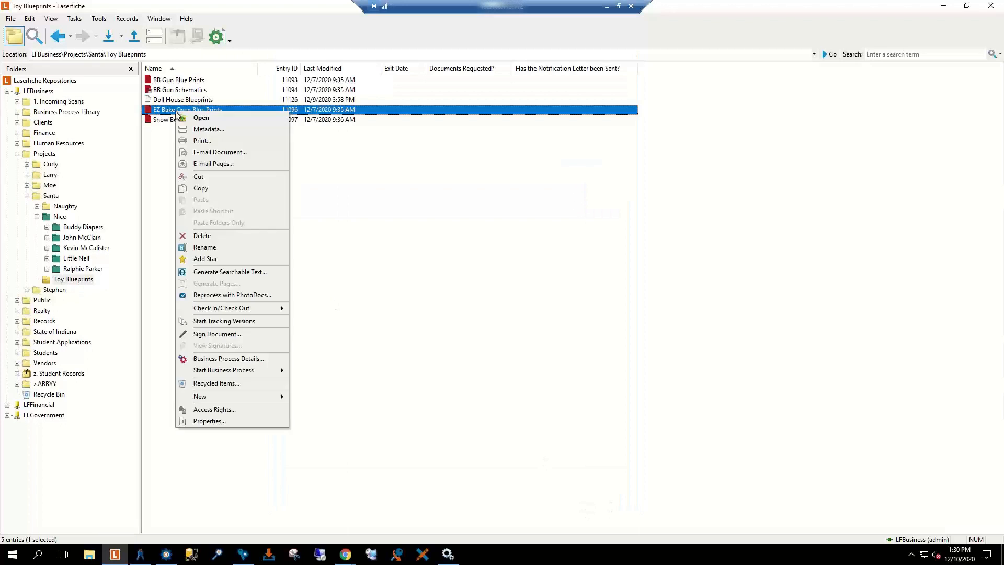
click(215, 420)
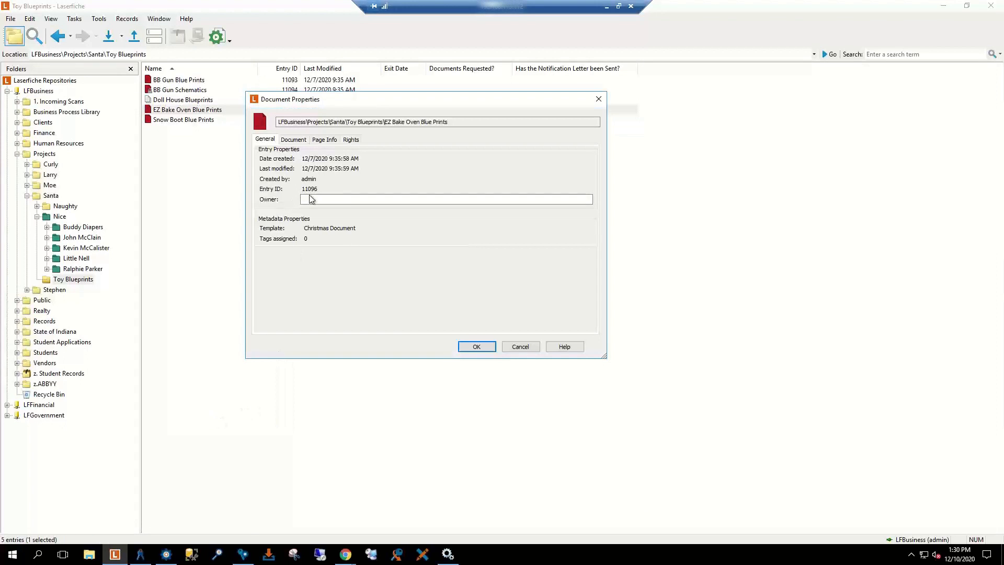
click(525, 345)
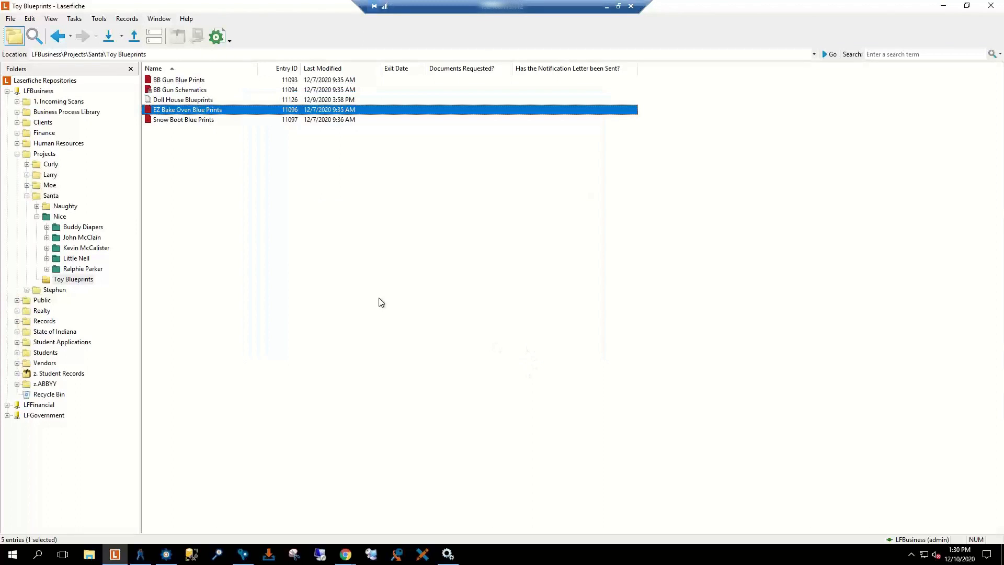
Step: Open the first child's folder under Nice and check its Toy Blueprints metadata without changes
click(79, 226)
right_click(79, 227)
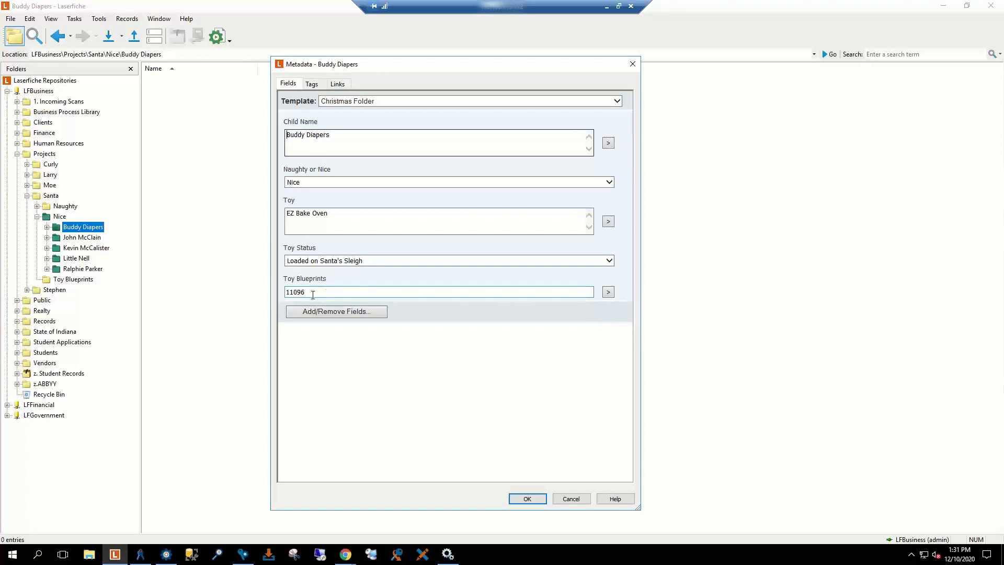
click(569, 498)
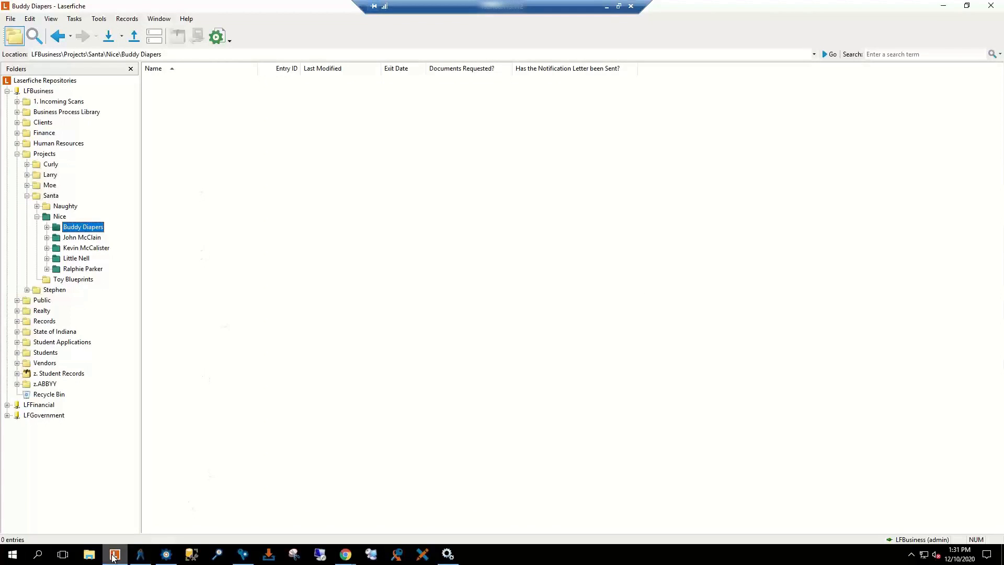
Step: Close the separate Forms Sign In window and bring the Forms Inbox with five tasks forward
mouse_move(345, 557)
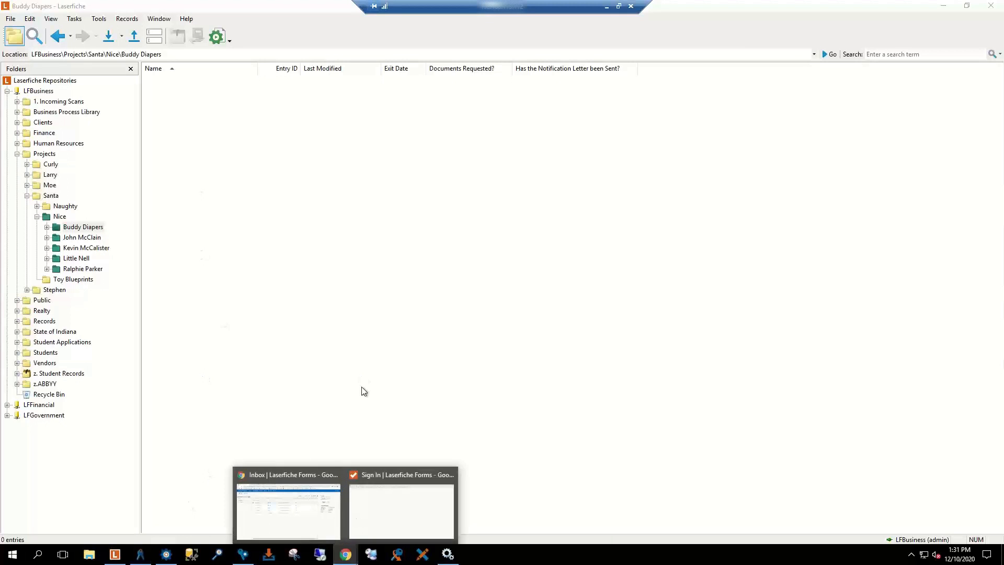
click(397, 496)
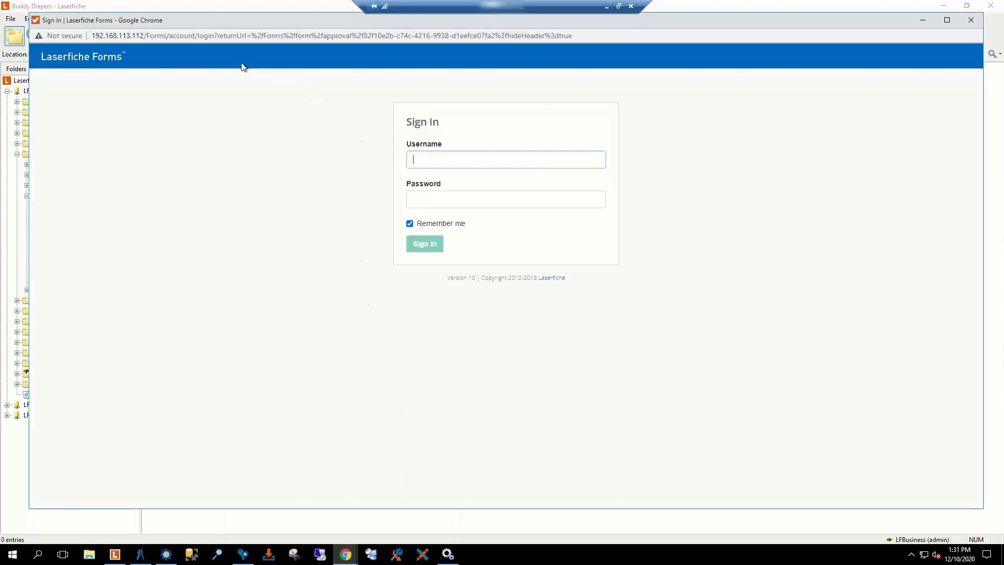
click(923, 20)
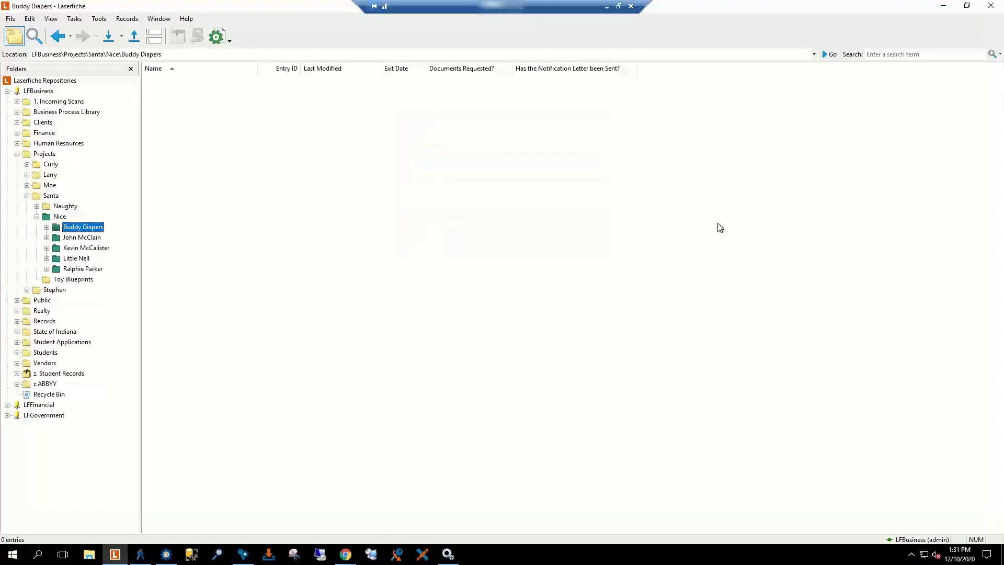
mouse_move(349, 554)
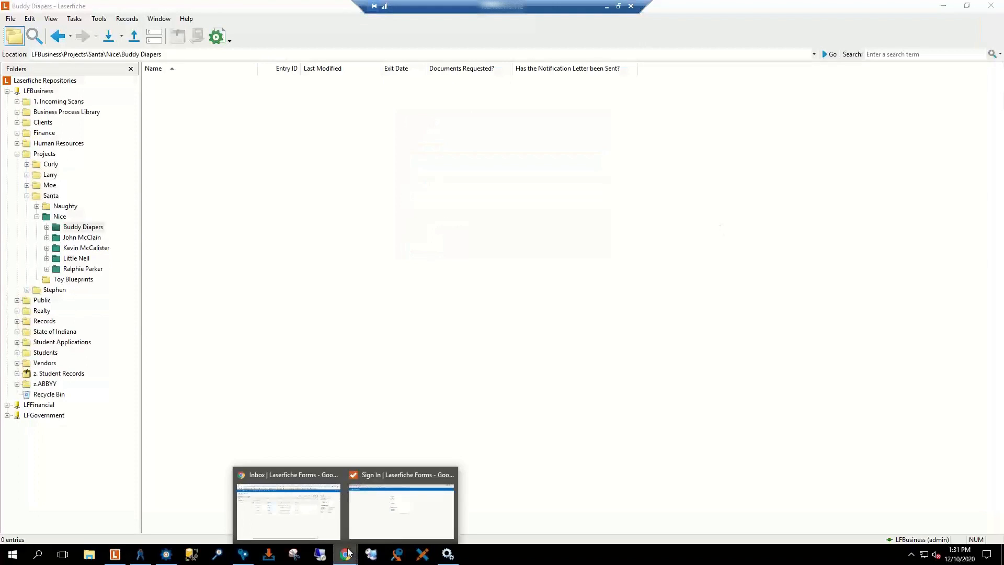
click(375, 501)
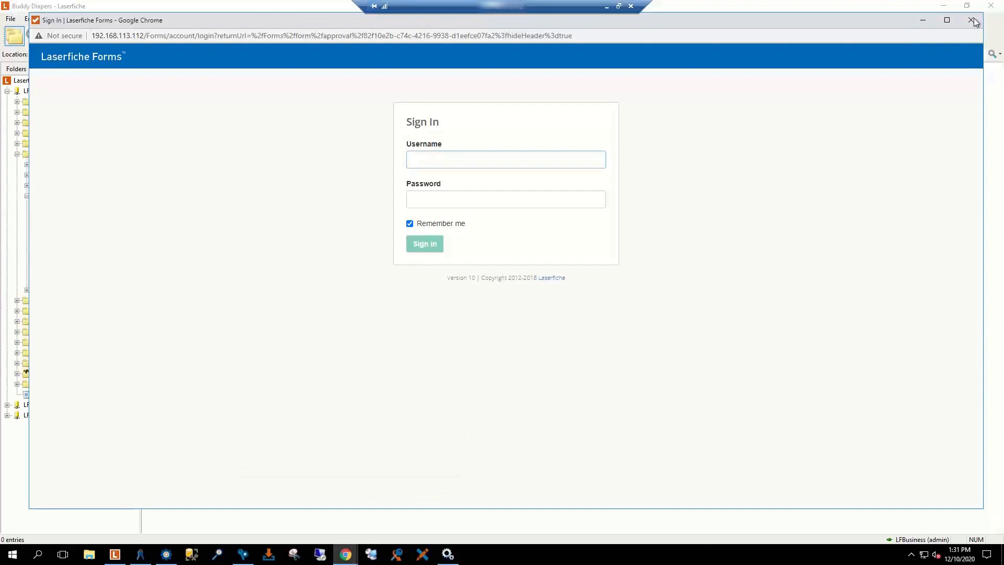
click(973, 21)
click(343, 557)
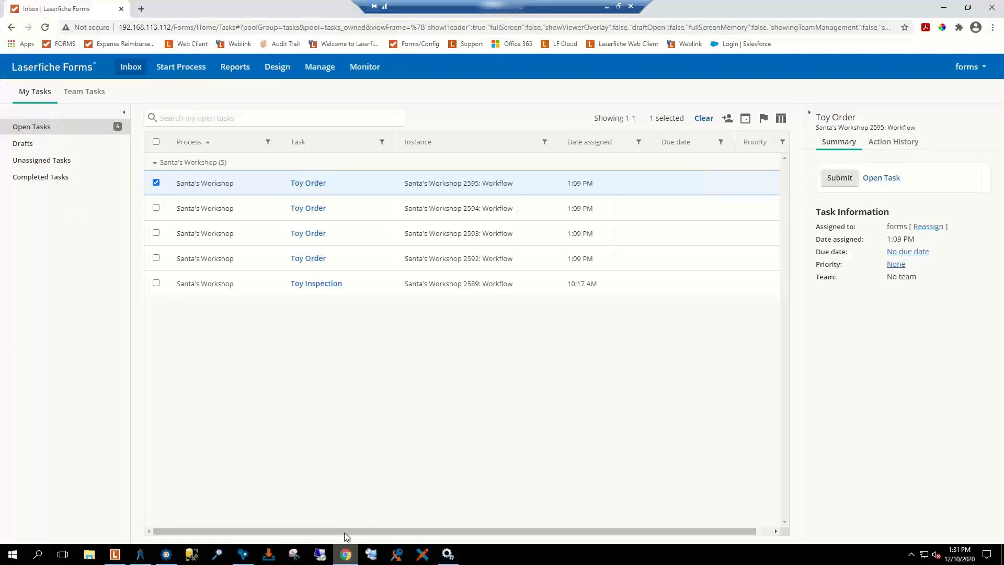
Step: Sign in to the Laserfiche Web Client in a new tab as Admin
click(141, 11)
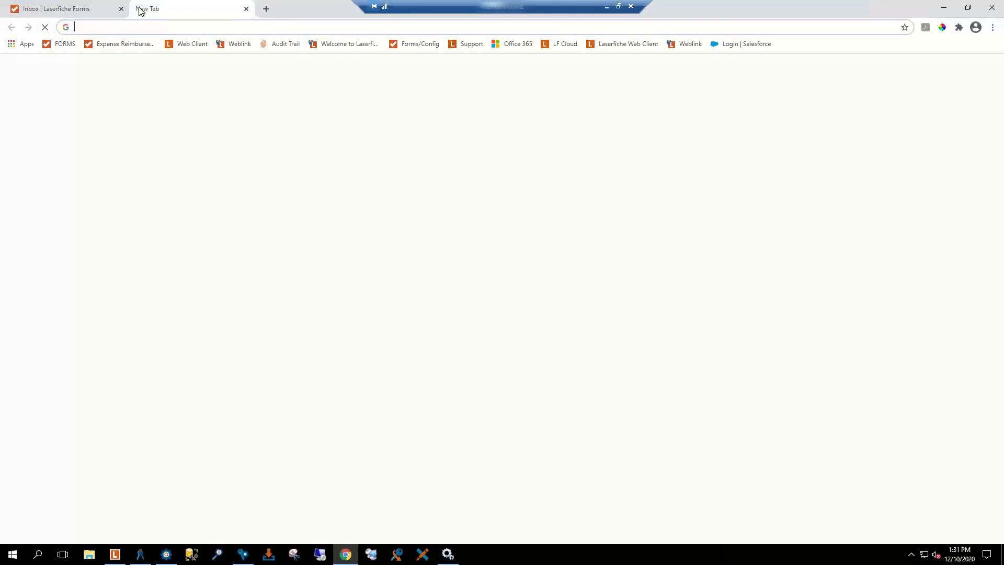
click(627, 45)
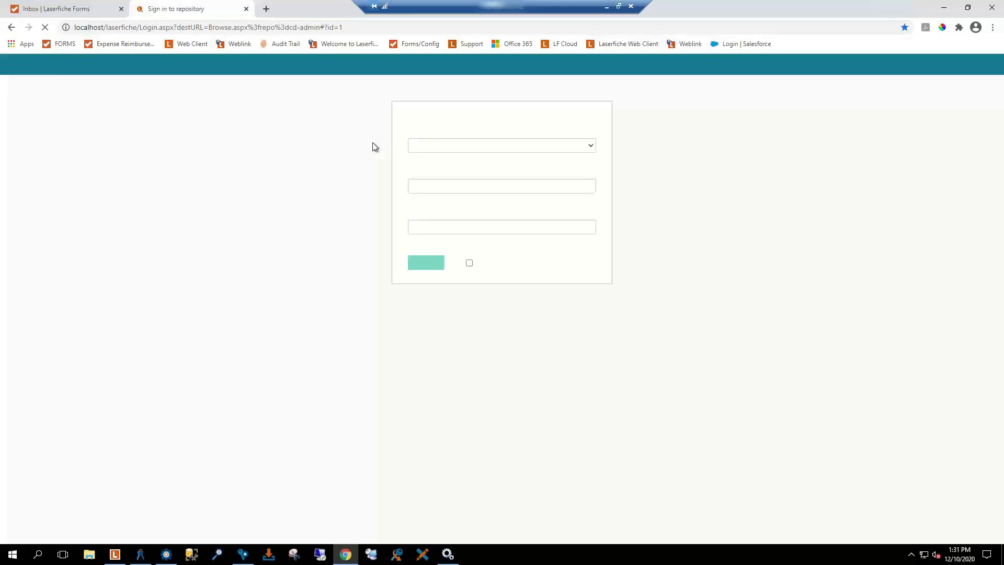
double_click(446, 186)
text(Admin)
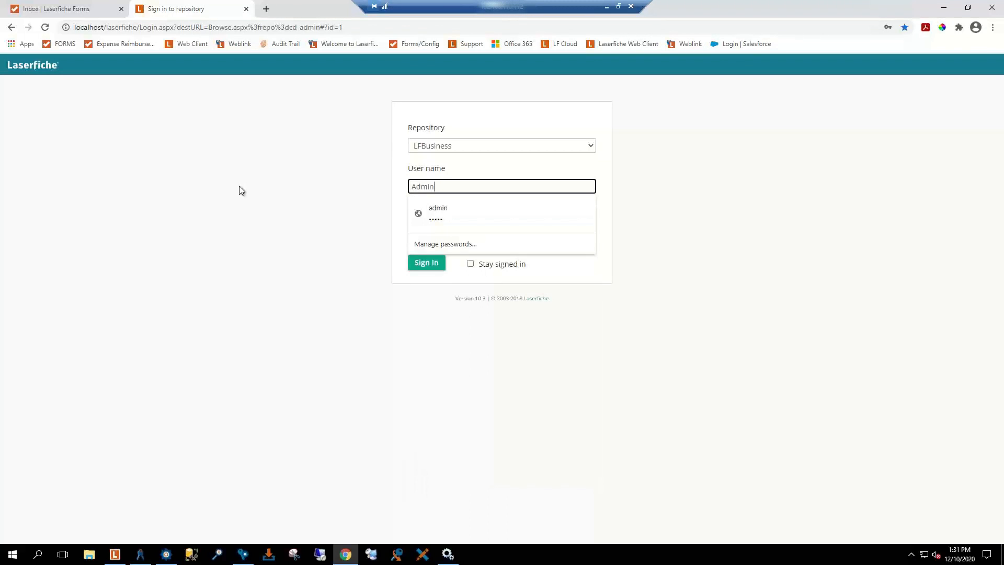
key(Tab)
text(admin)
key(Return)
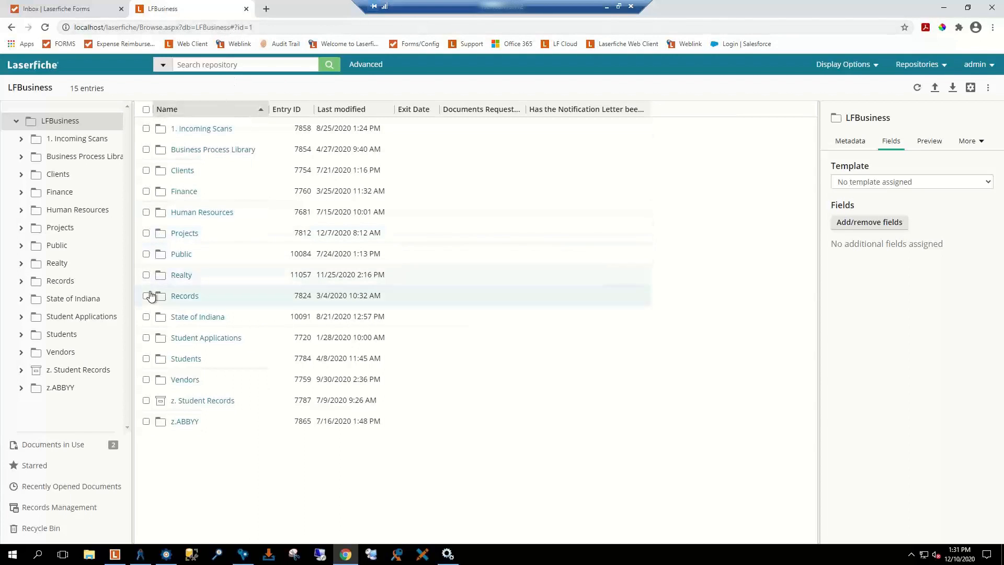
Step: Browse Public > Projects > Santa > Toy Blueprints and select Doll House Blueprints
click(180, 254)
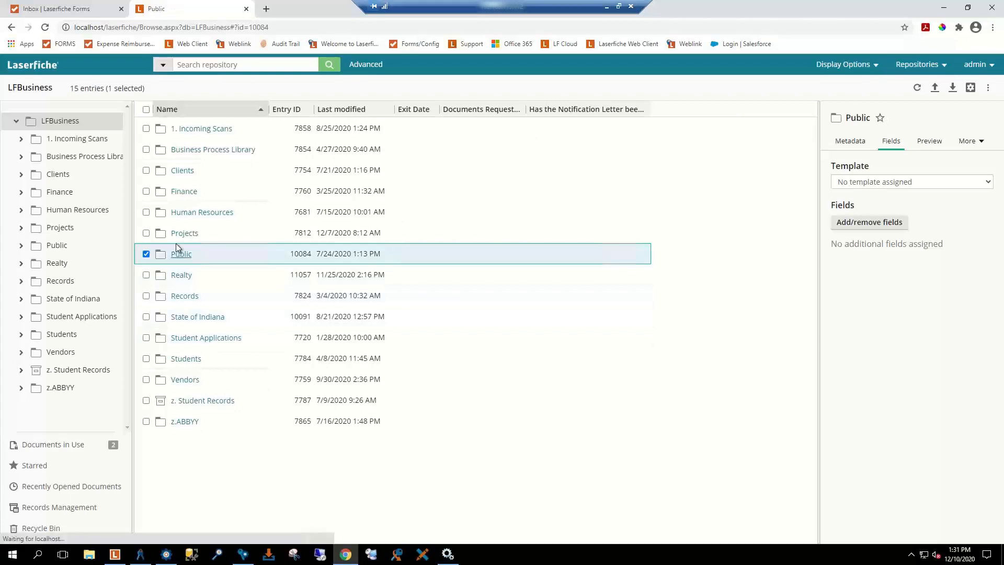
click(61, 228)
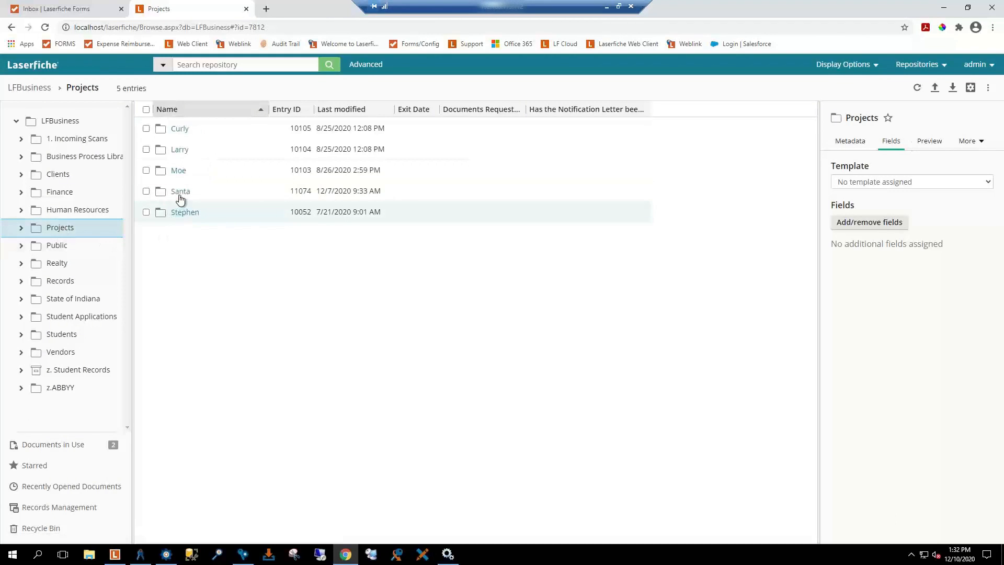
click(180, 194)
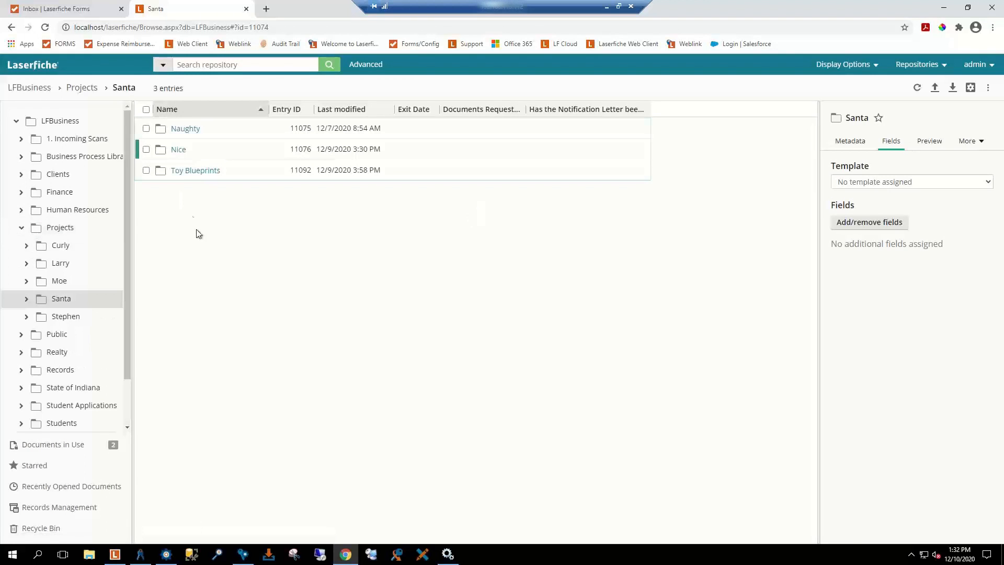
click(180, 171)
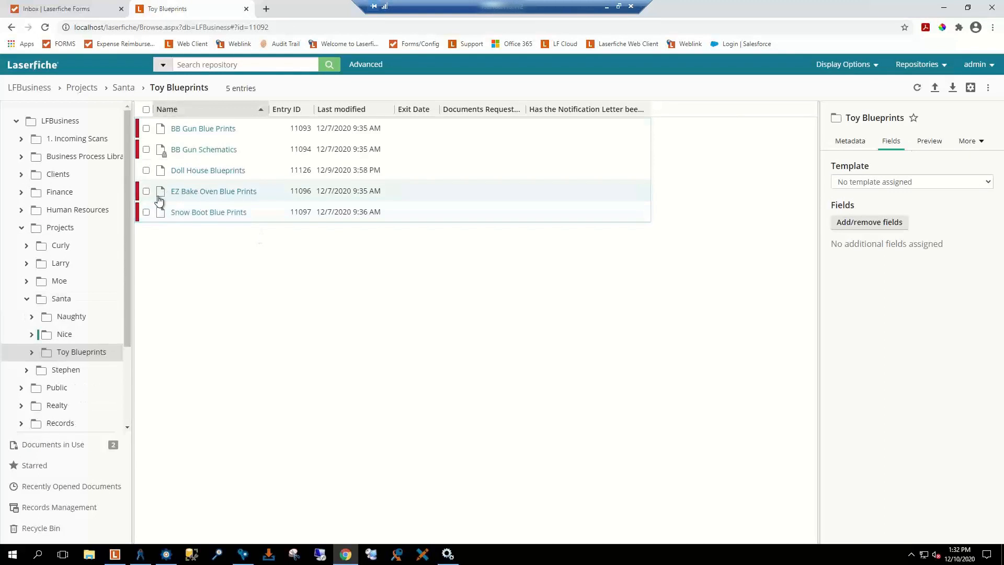
click(146, 170)
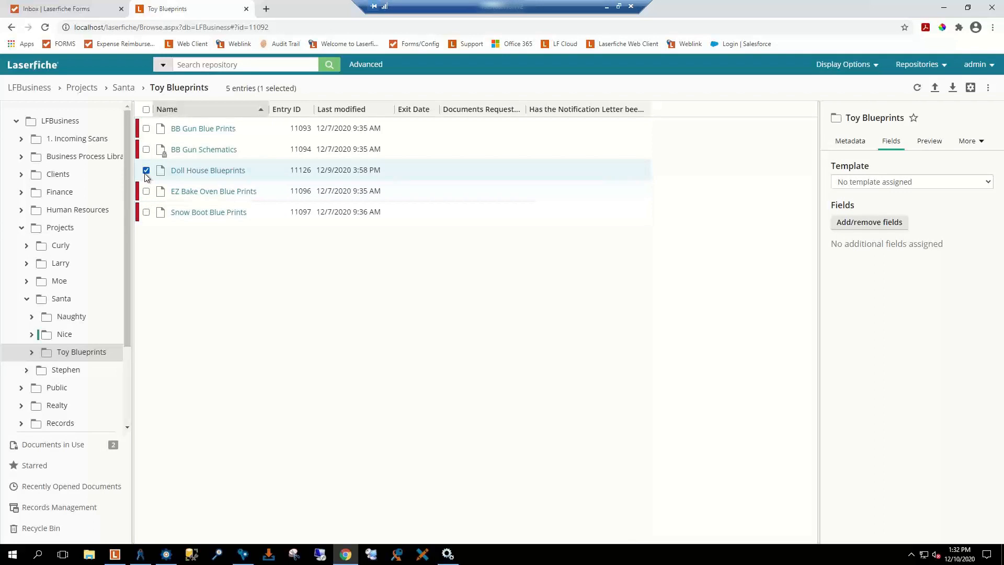
Step: Open Doll House Blueprints (docid 11126) in DocView and copy its address bar URL
click(189, 173)
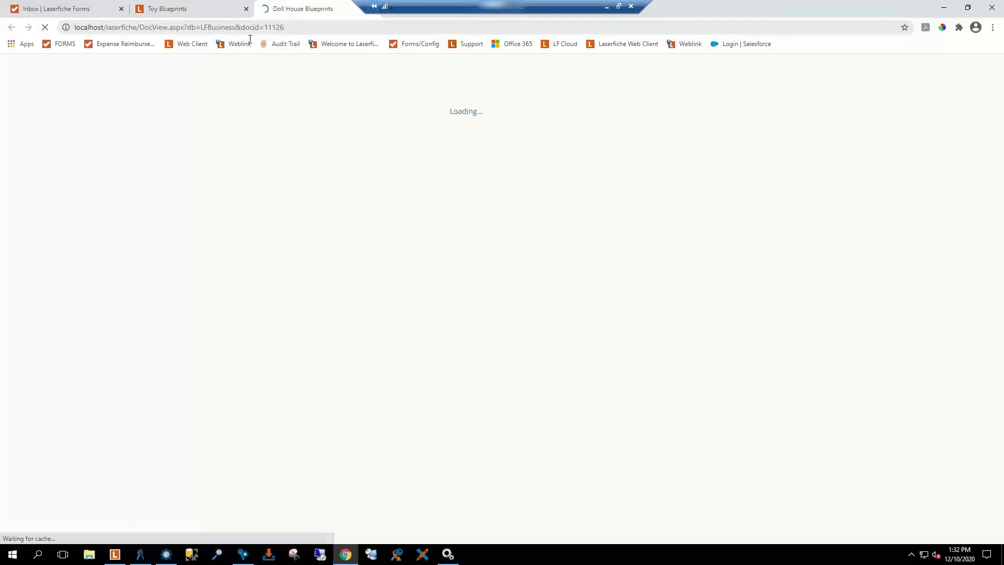
click(53, 27)
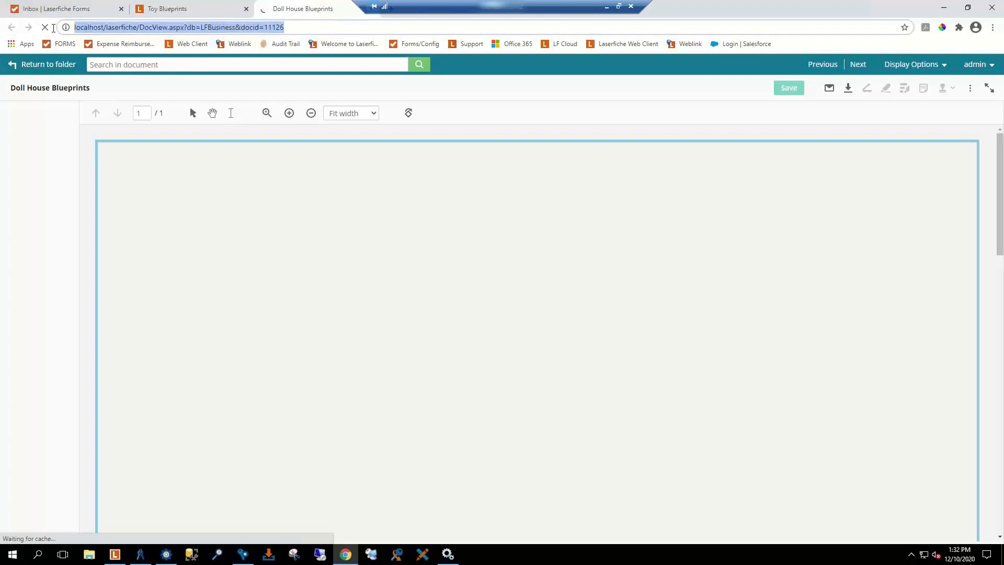
right_click(126, 27)
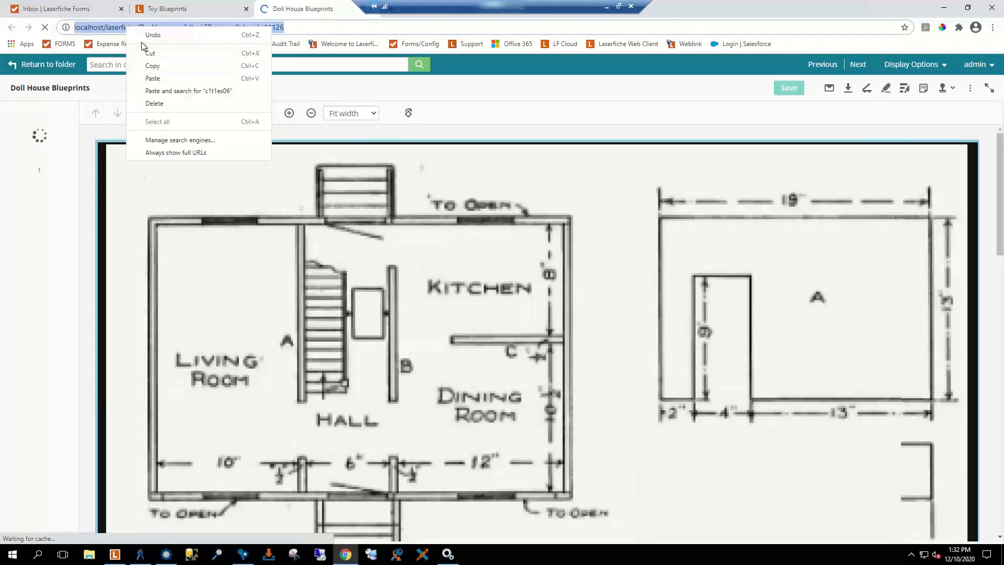
click(151, 65)
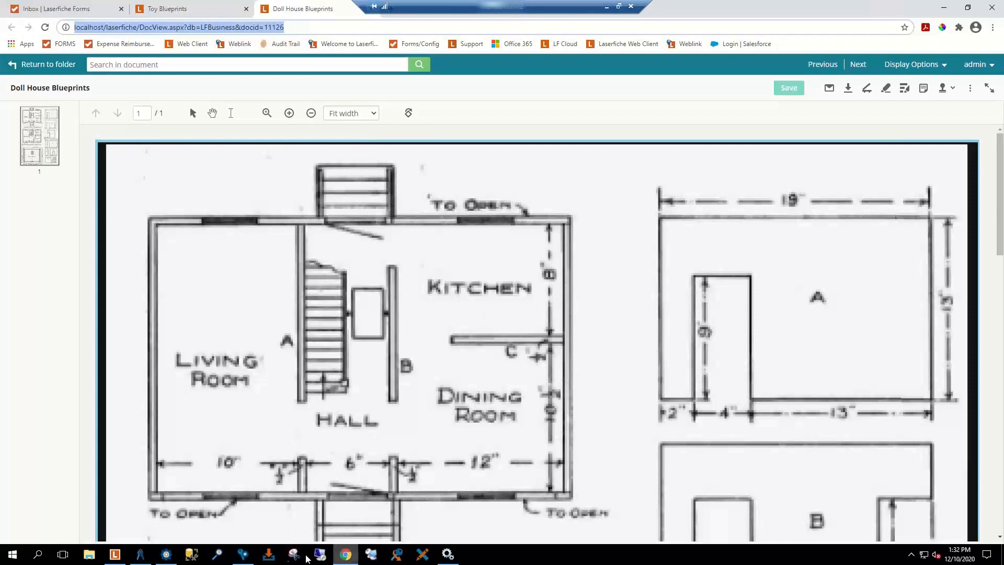
Step: Inspect the Create Web URL token's name and value, cancel without changes, and reselect the canvas
click(166, 556)
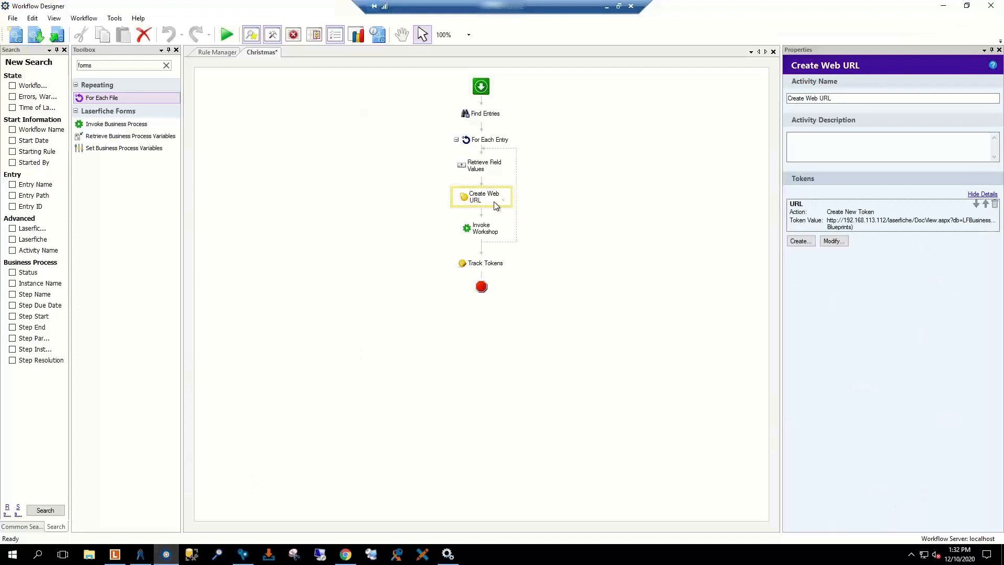
double_click(883, 214)
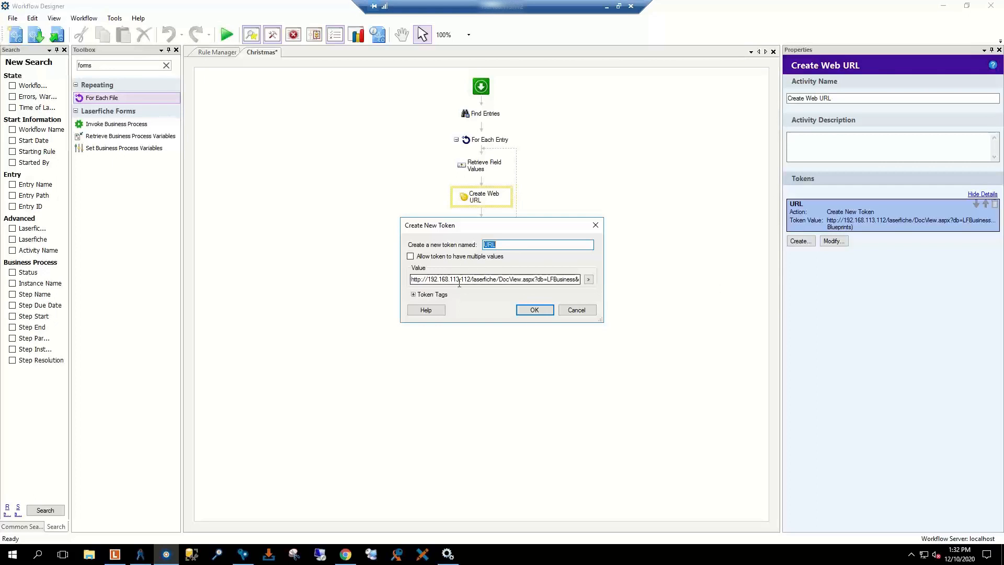
click(576, 310)
click(366, 199)
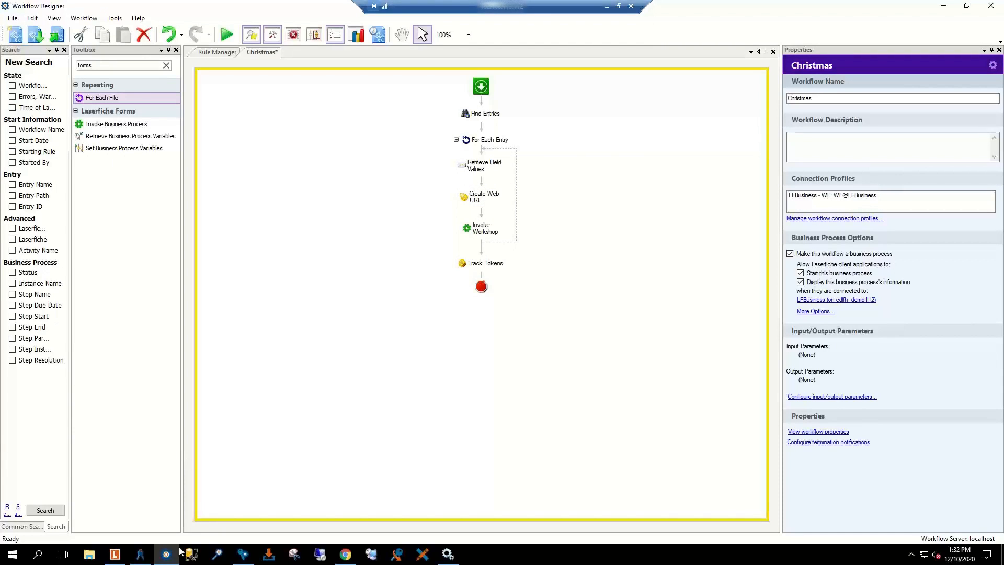
Step: Return to the Laserfiche Forms inbox tab and open the Forms Designer
click(346, 556)
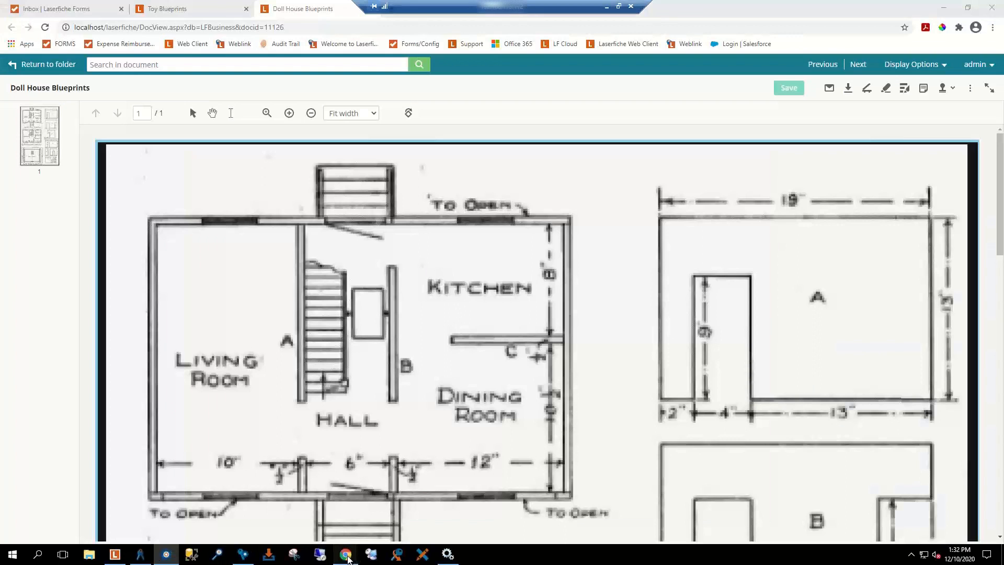
click(214, 9)
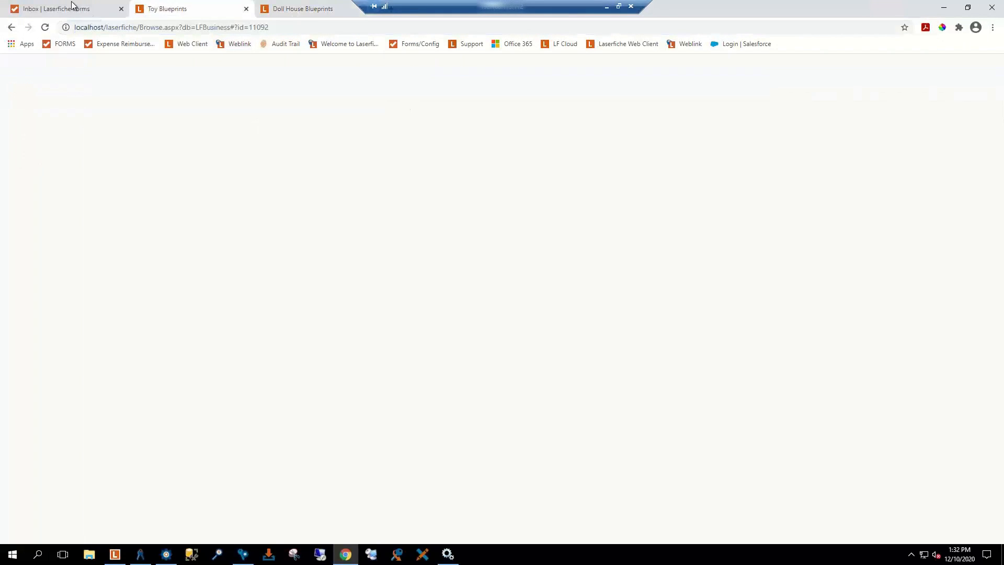
click(73, 8)
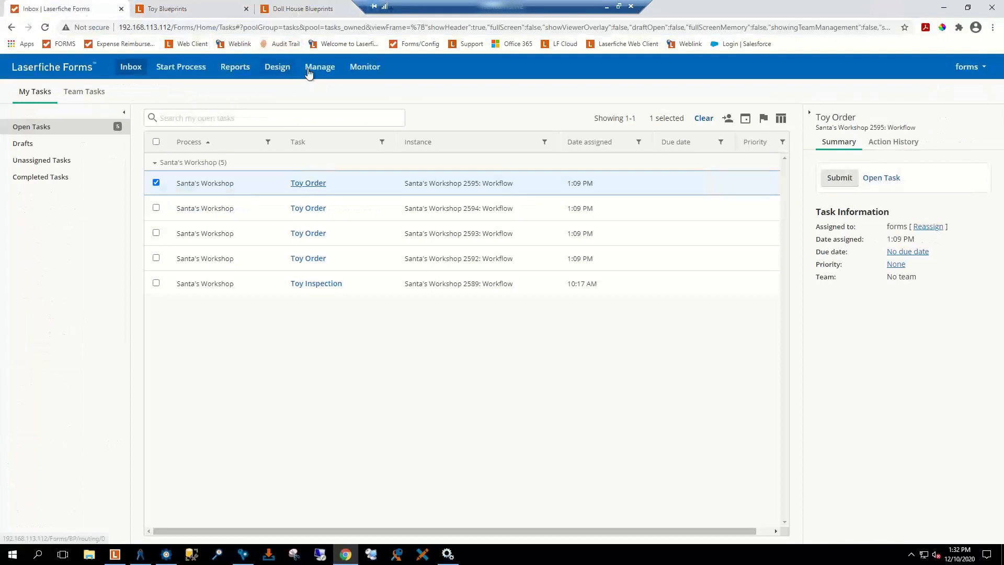
click(273, 68)
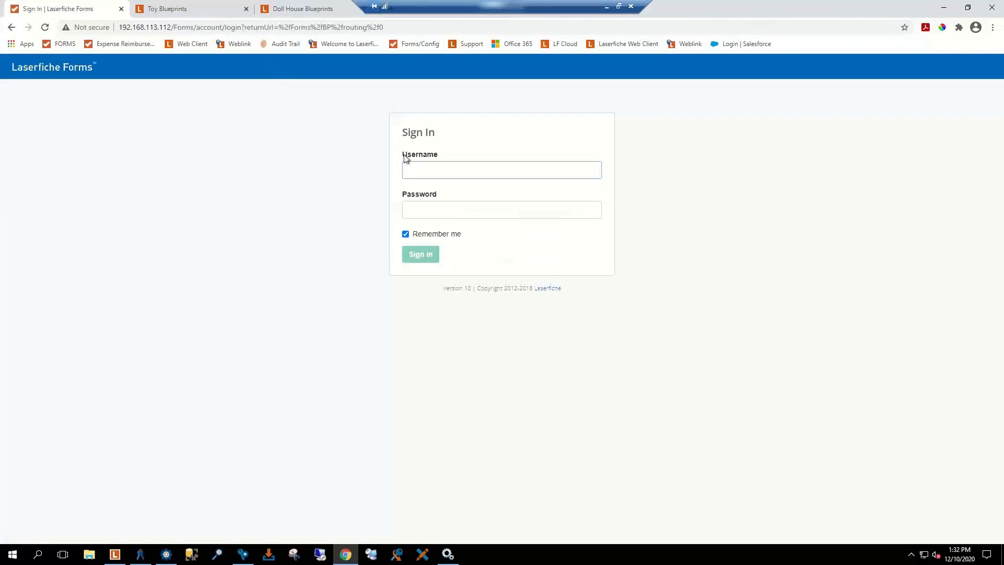
Step: Sign in with the Forms account credentials and close the Toy Blueprints tab
text(Forms)
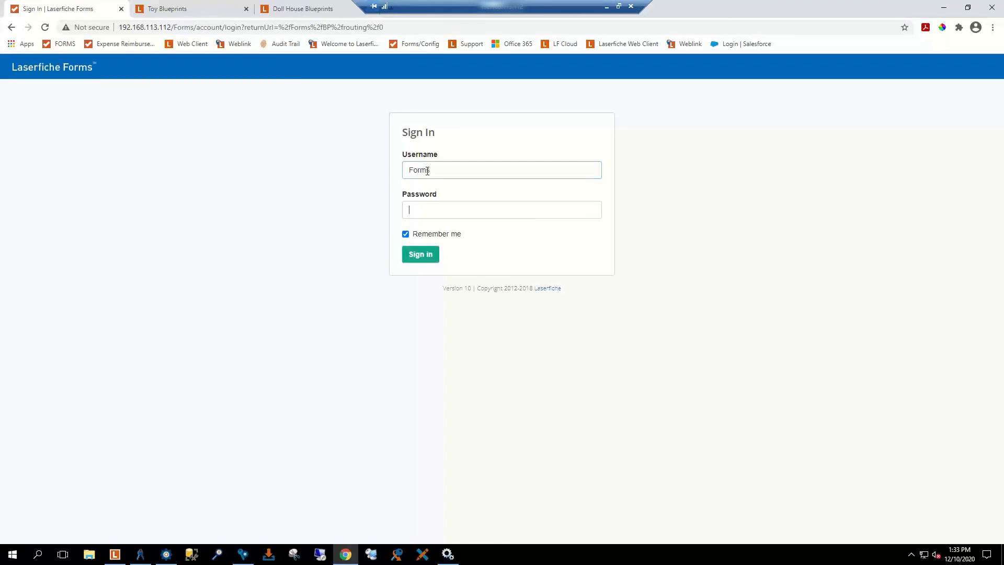
key(Tab)
text(*****)
key(Return)
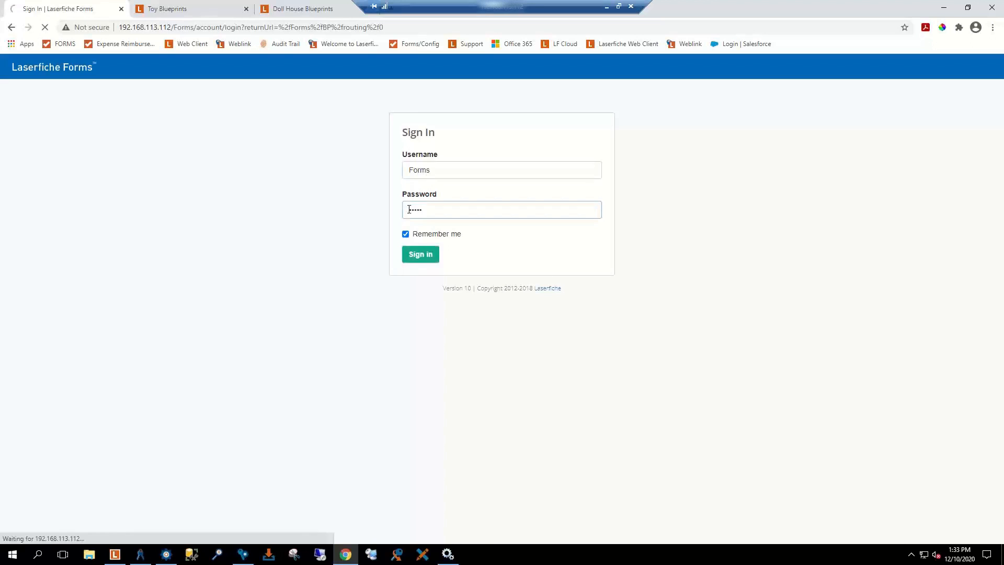
click(413, 253)
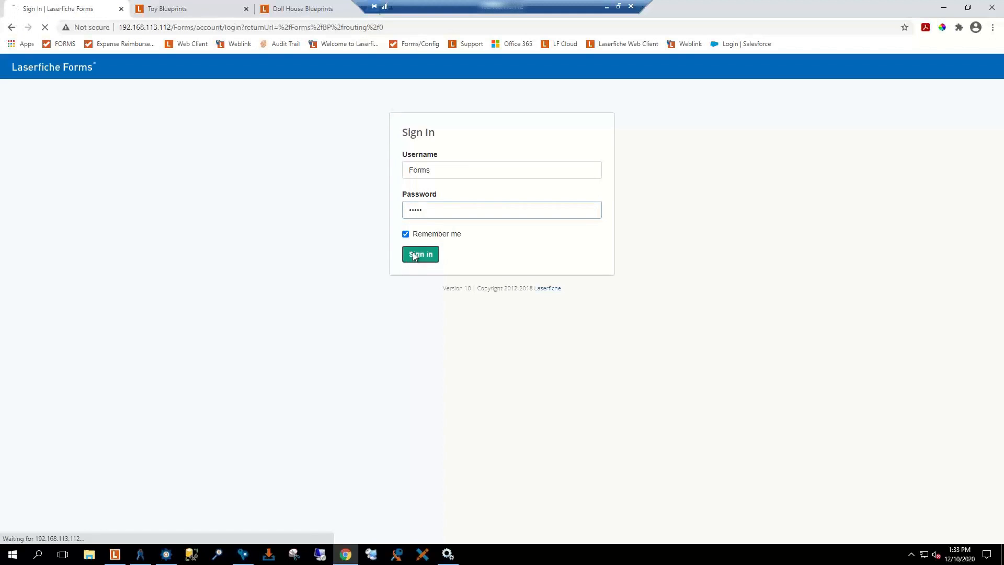
click(246, 9)
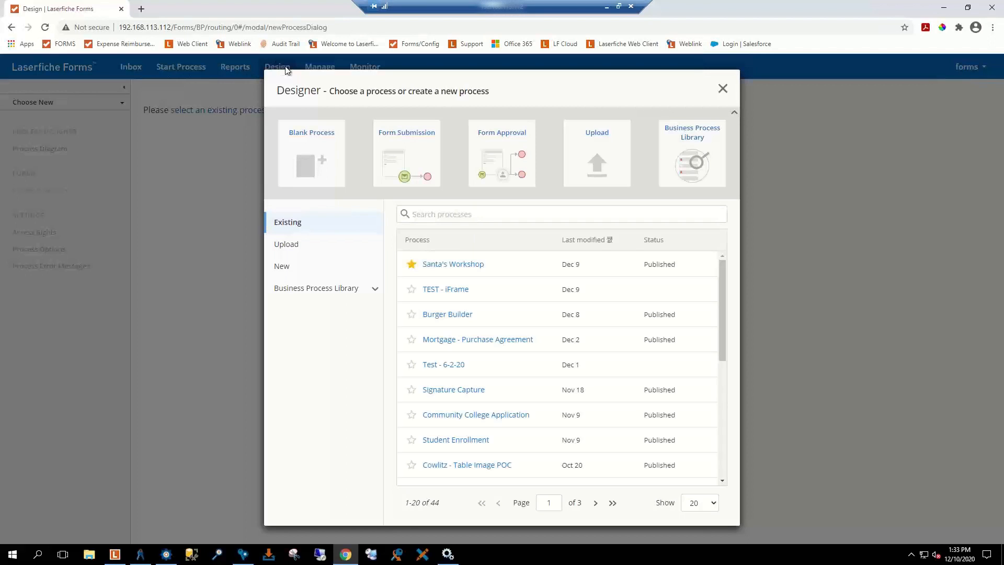
Step: Open Santa's Workshop and edit its 1. Christmas Submission form layout
click(446, 269)
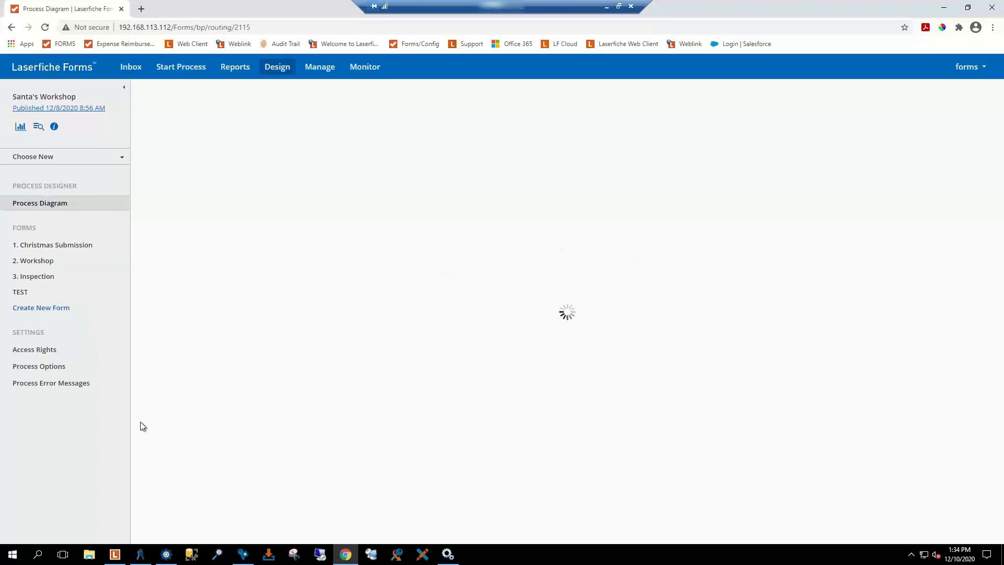
click(46, 250)
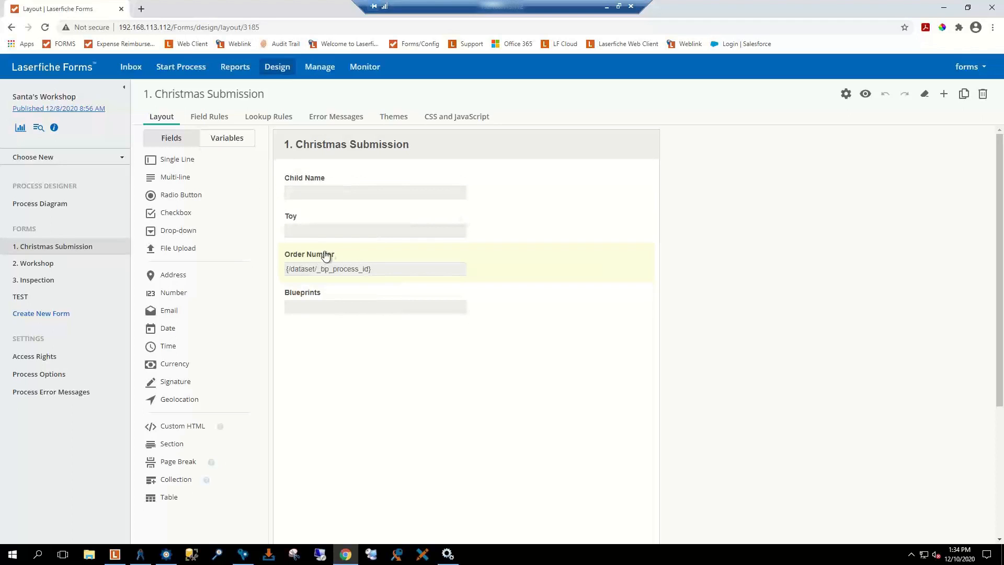
Step: Set Order Number's default value to {/dataset/_bp_process_id} from Process variables and finish editing the field
click(371, 264)
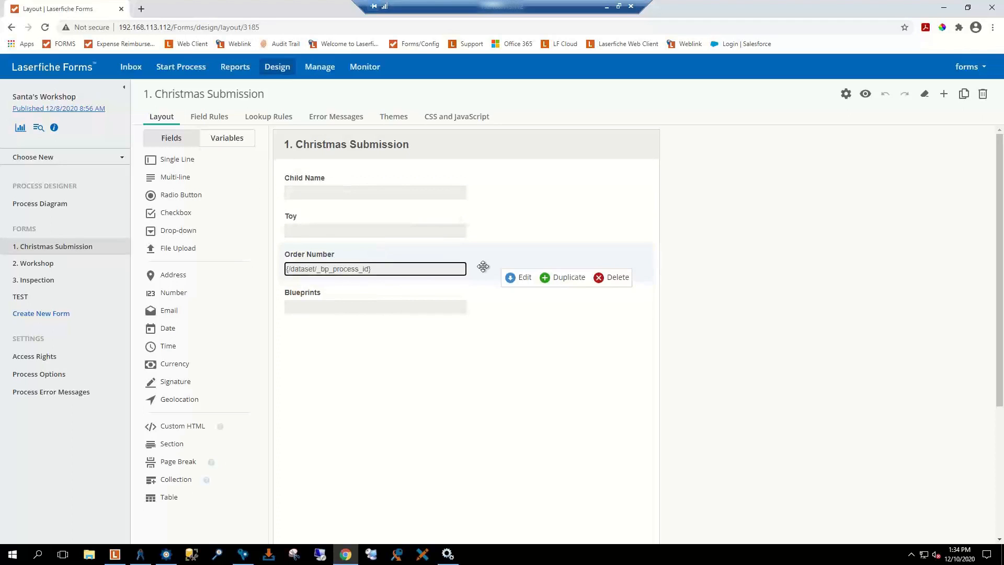
click(519, 280)
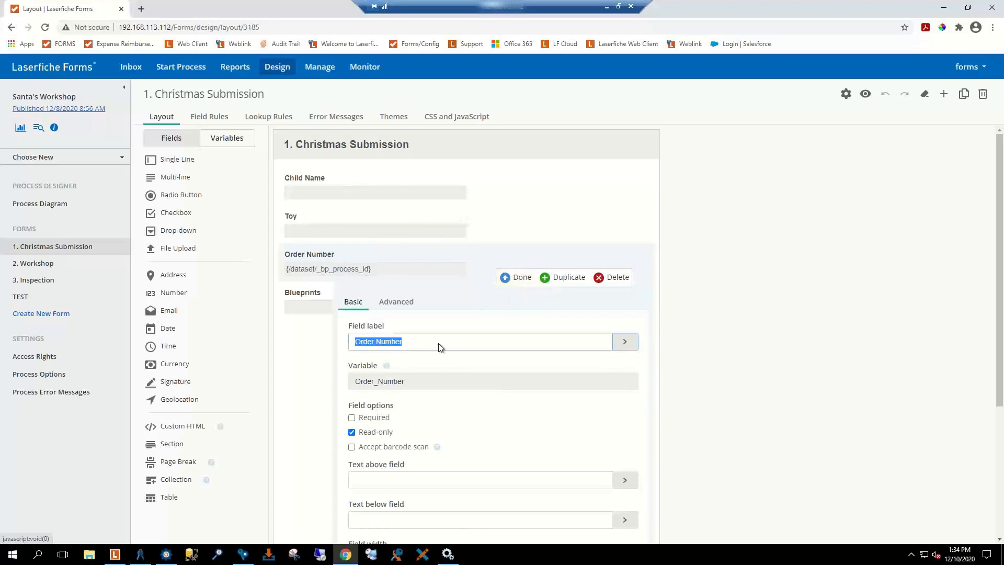
scroll(471, 414, down, 4)
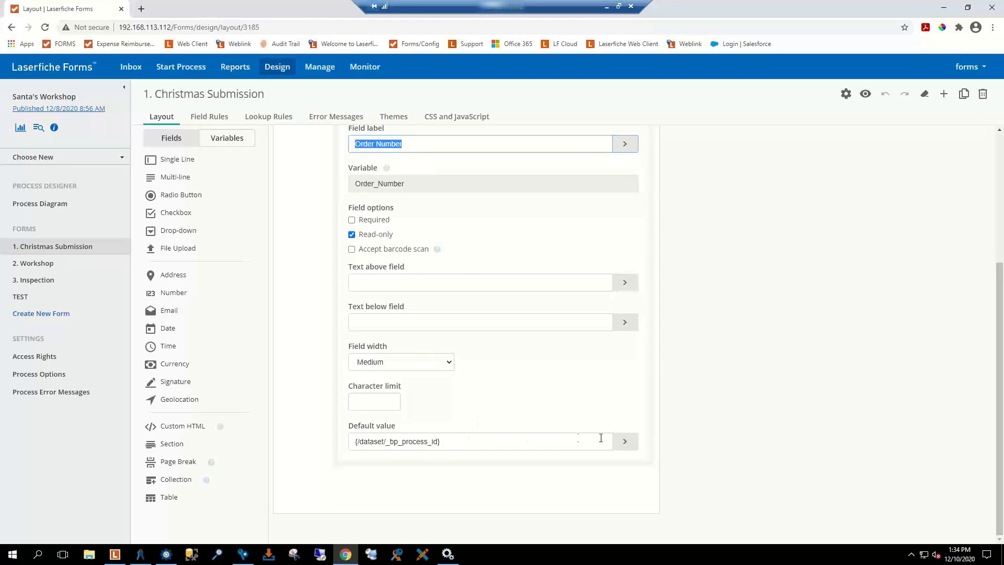
click(626, 443)
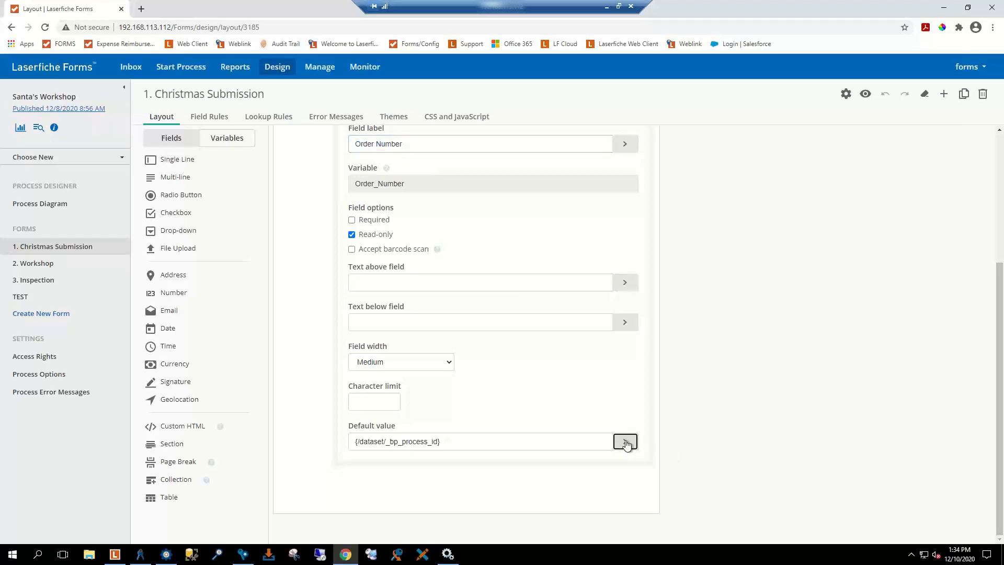
scroll(652, 469, down, 1)
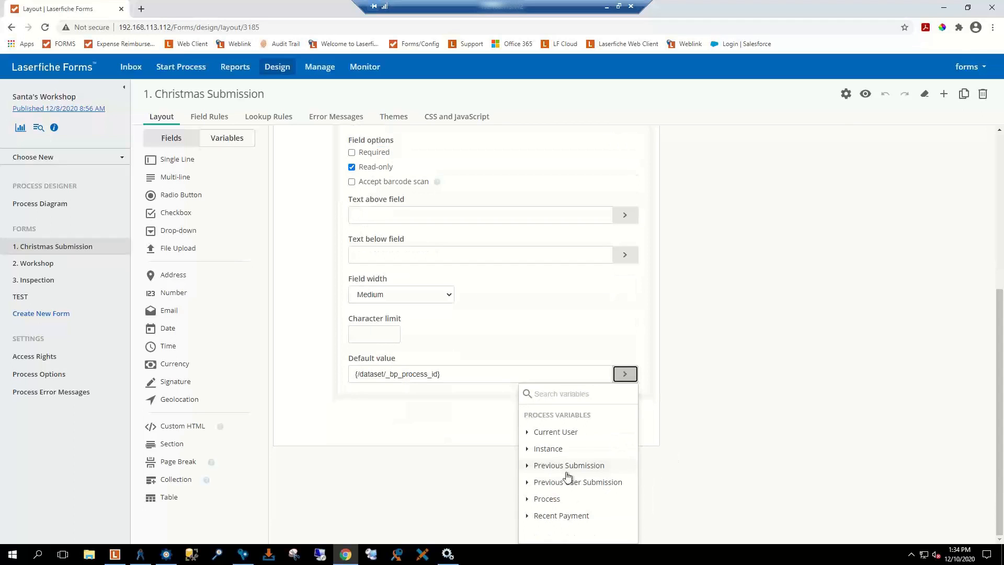
click(526, 501)
scroll(553, 506, down, 2)
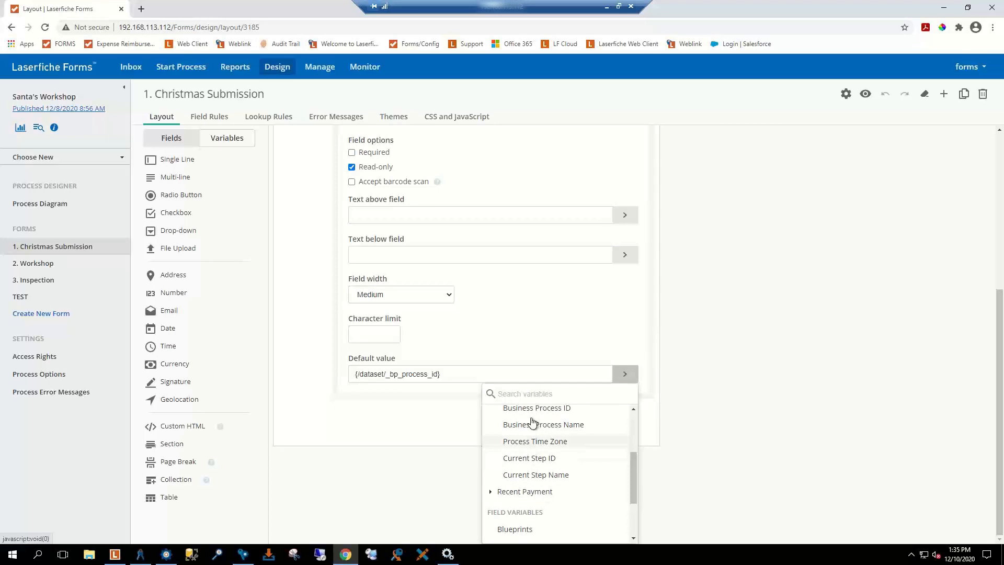
click(385, 417)
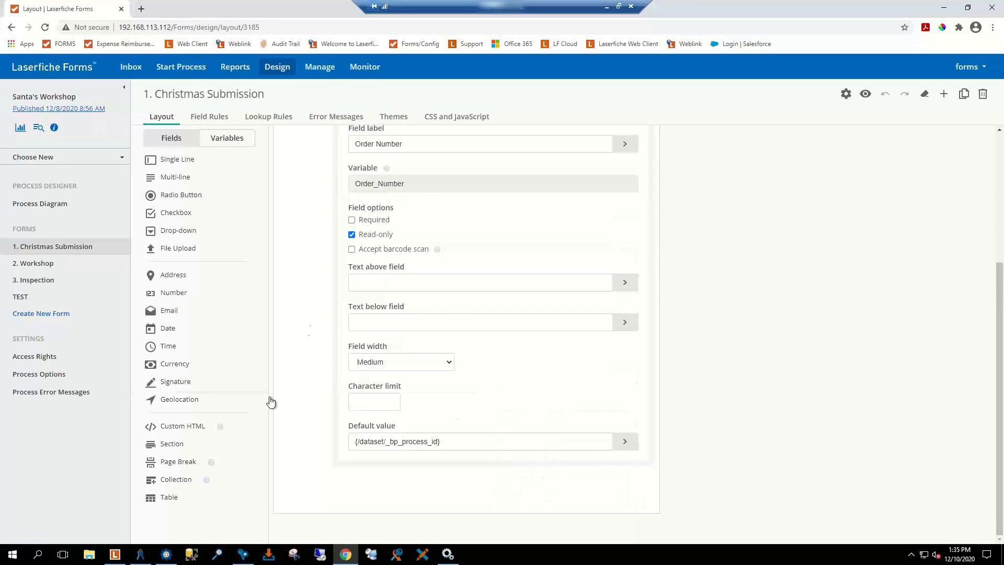
scroll(535, 241, up, 3)
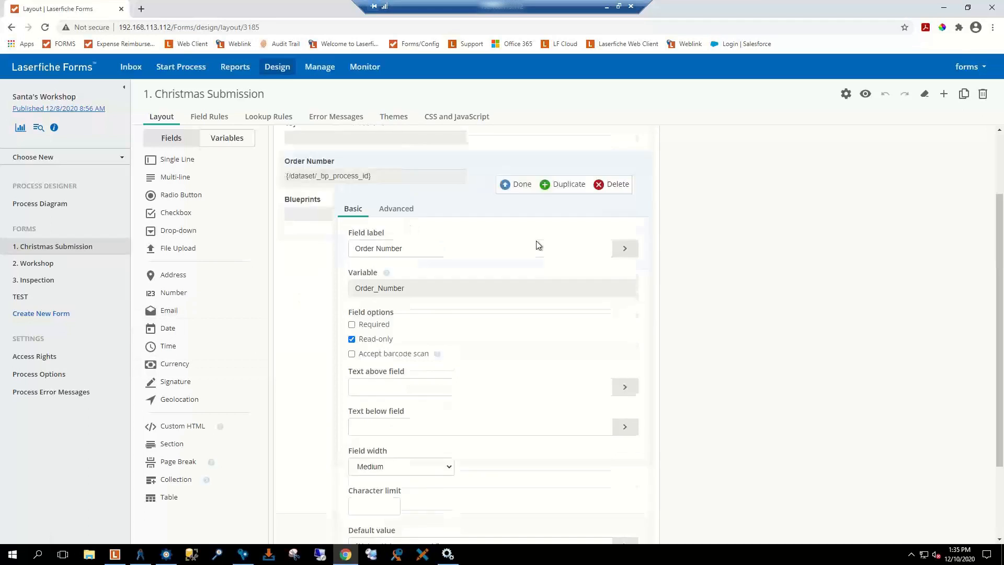
click(506, 238)
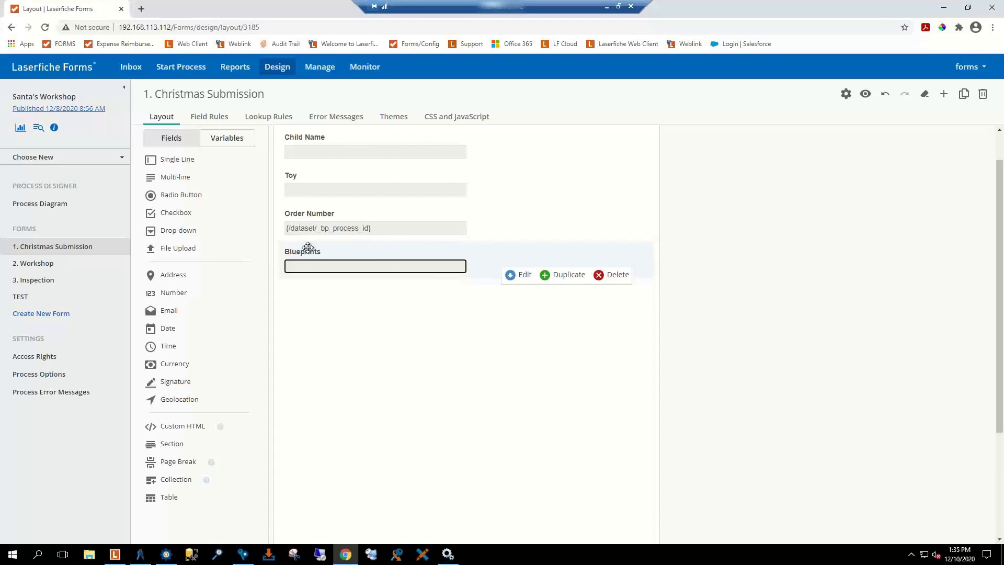
click(165, 556)
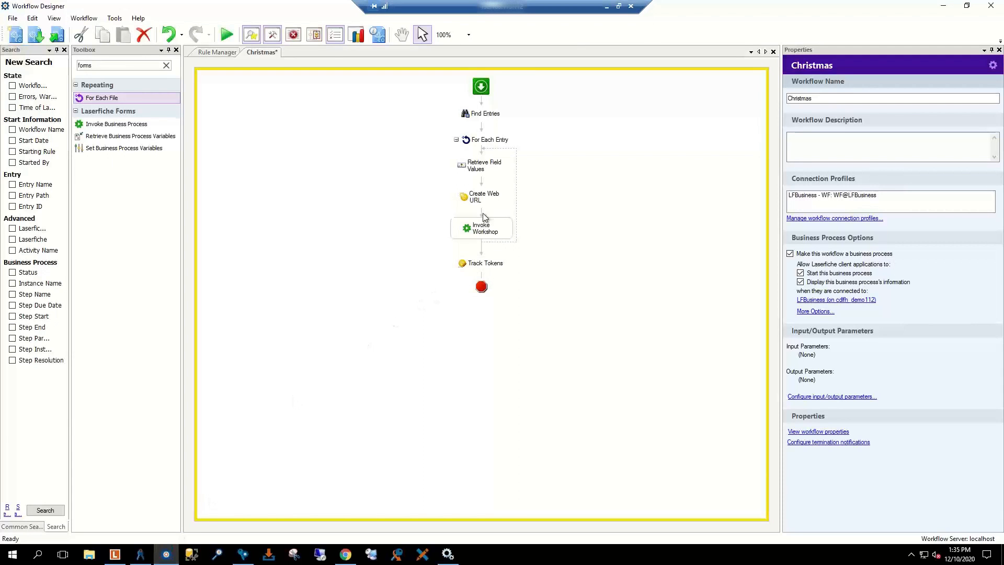
click(485, 201)
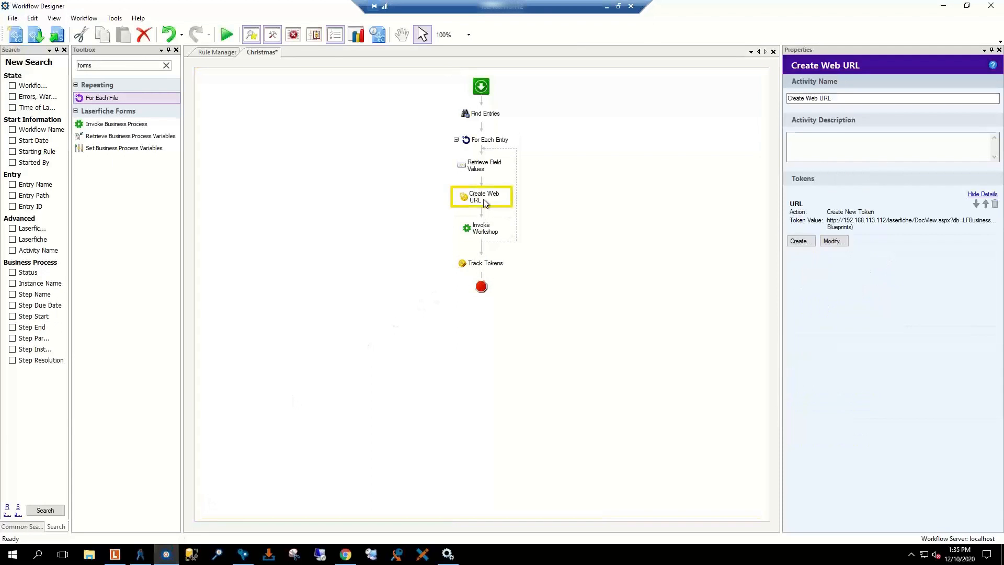
click(481, 230)
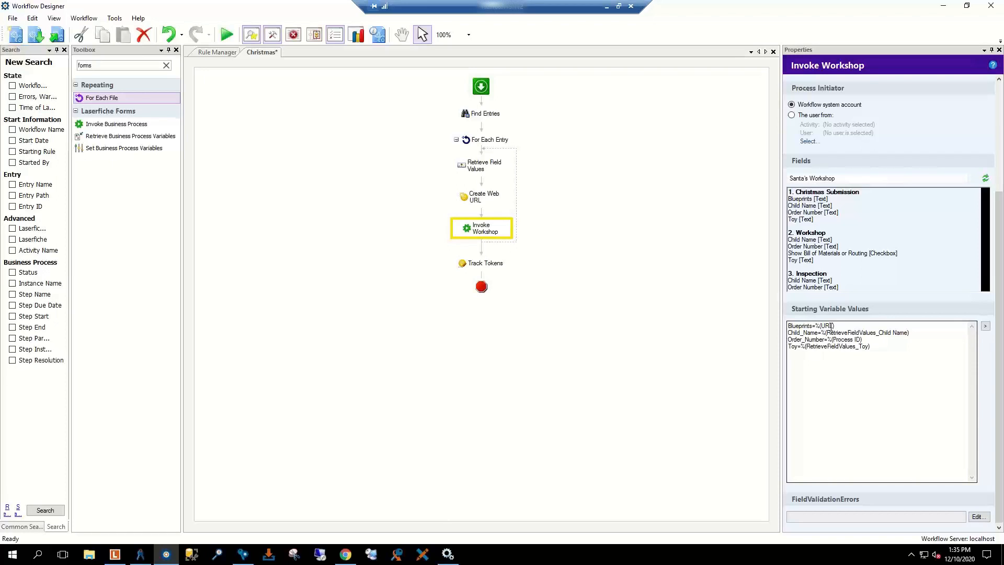
click(474, 192)
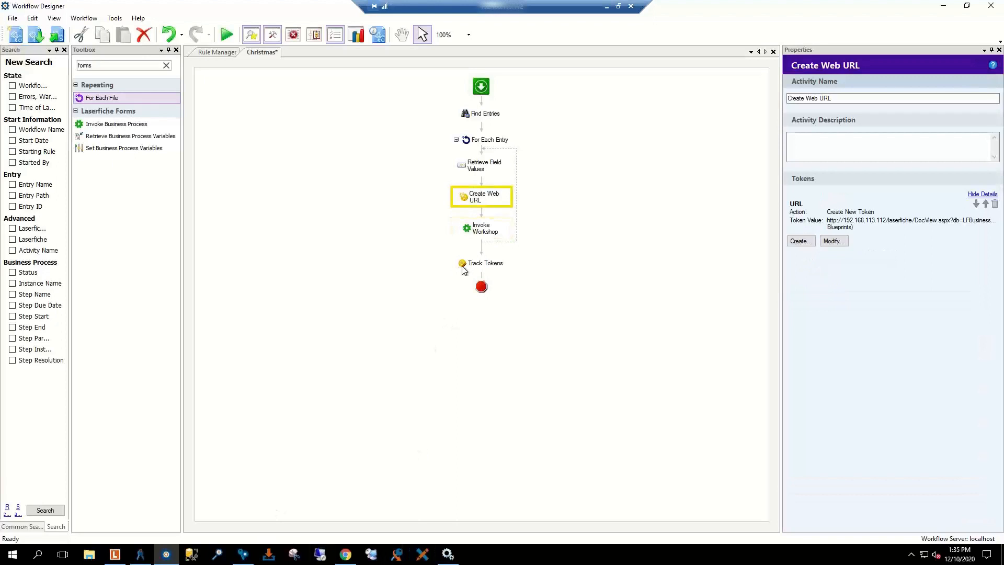
click(883, 225)
mouse_move(346, 556)
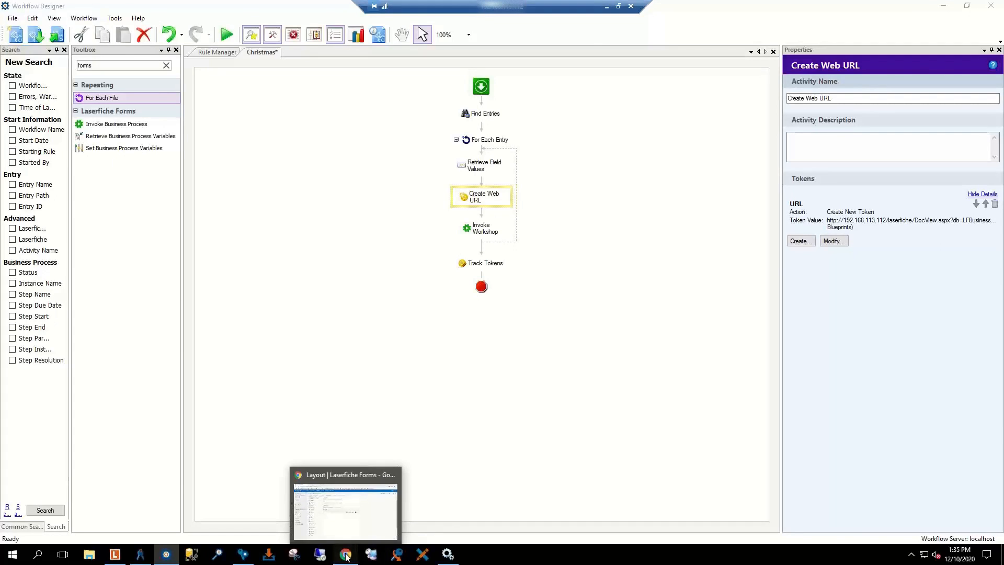
click(346, 556)
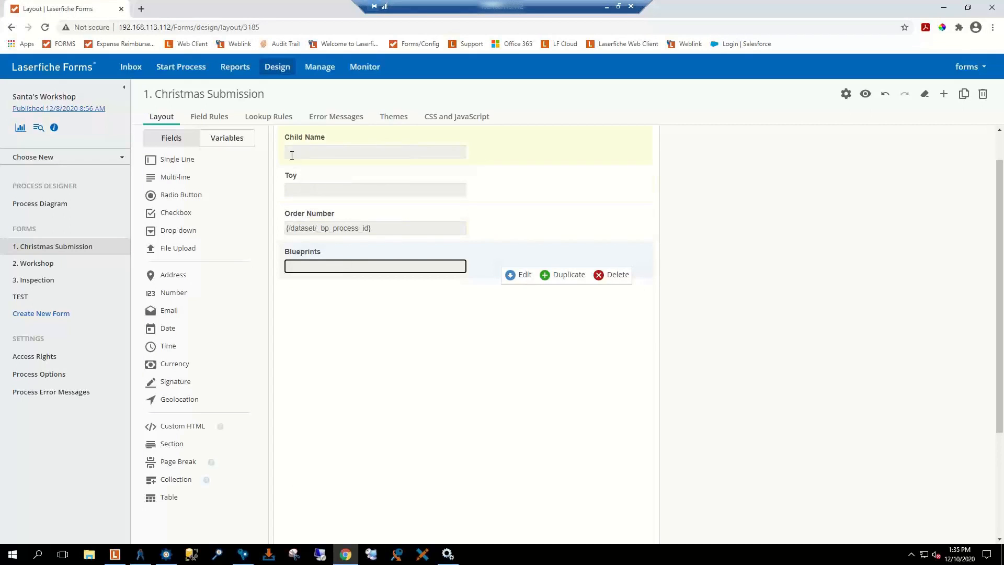
Step: Open the 2. Workshop form layout in Laserfiche Forms and scroll through it
click(51, 263)
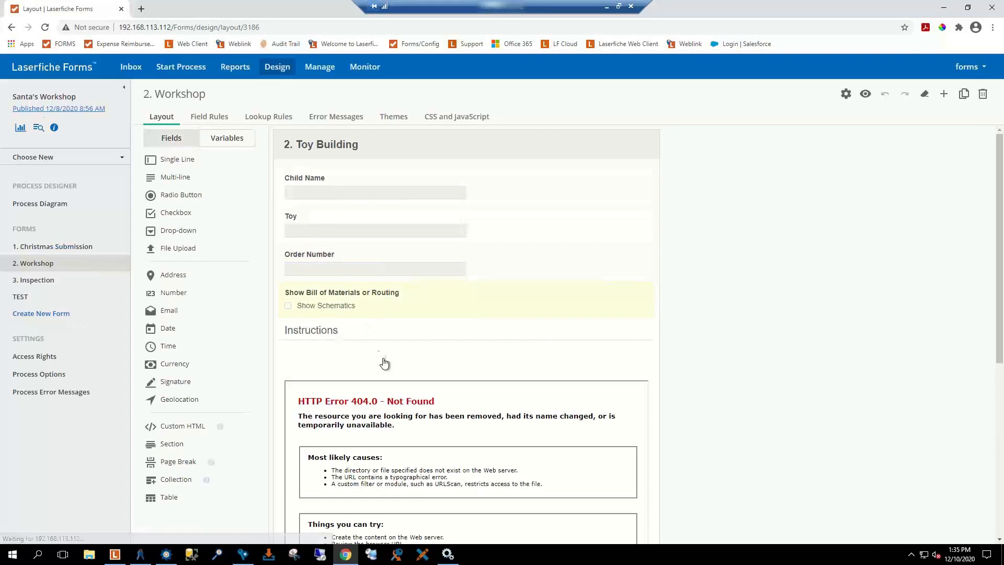
scroll(379, 350, down, 2)
scroll(379, 351, up, 2)
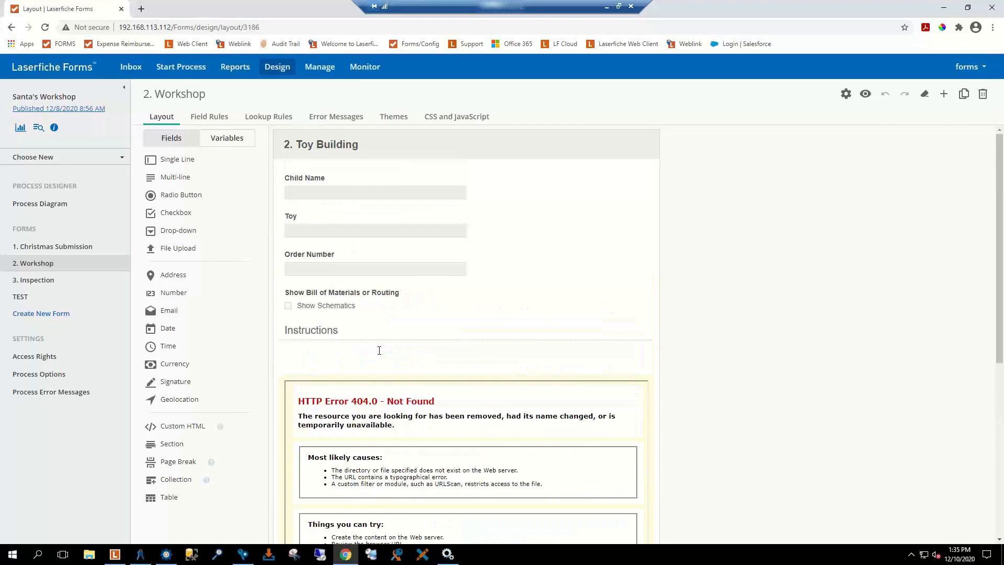
scroll(325, 349, down, 2)
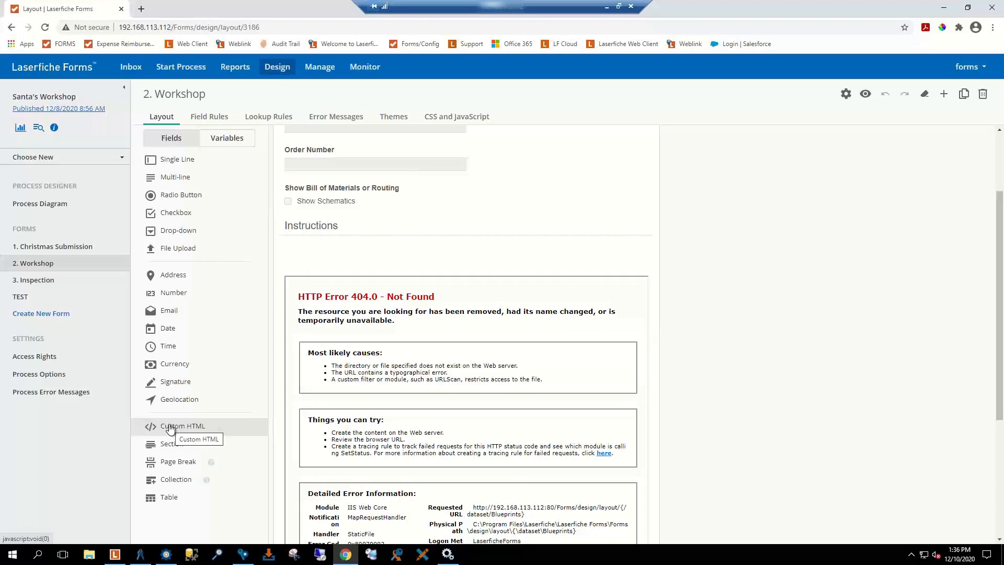
Step: Select the Custom HTML field below Instructions that shows the HTTP 404 error
mouse_move(170, 429)
mouse_down()
mouse_move(261, 356)
mouse_move(314, 225)
mouse_move(204, 359)
mouse_move(169, 433)
mouse_up()
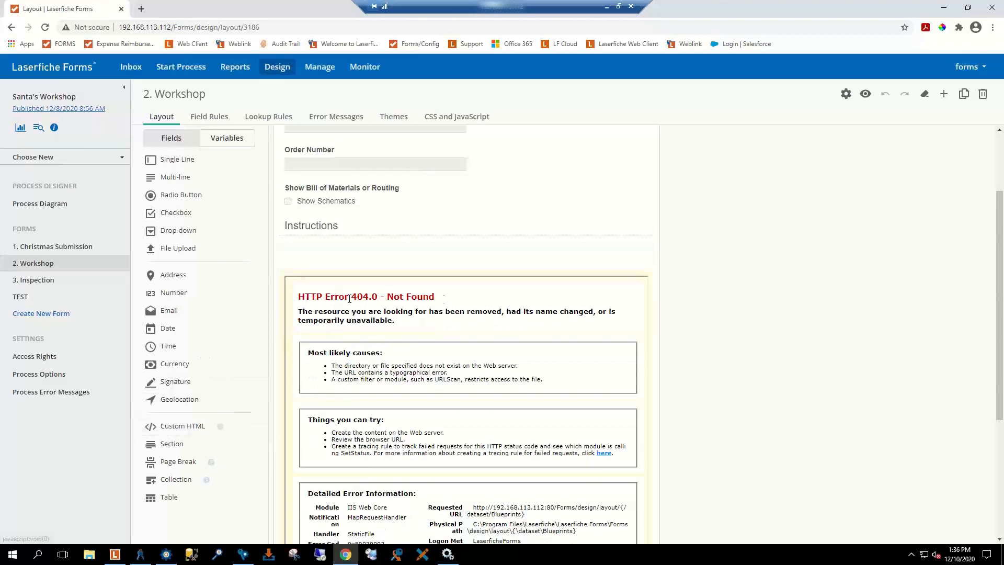
scroll(465, 314, down, 4)
scroll(534, 423, up, 6)
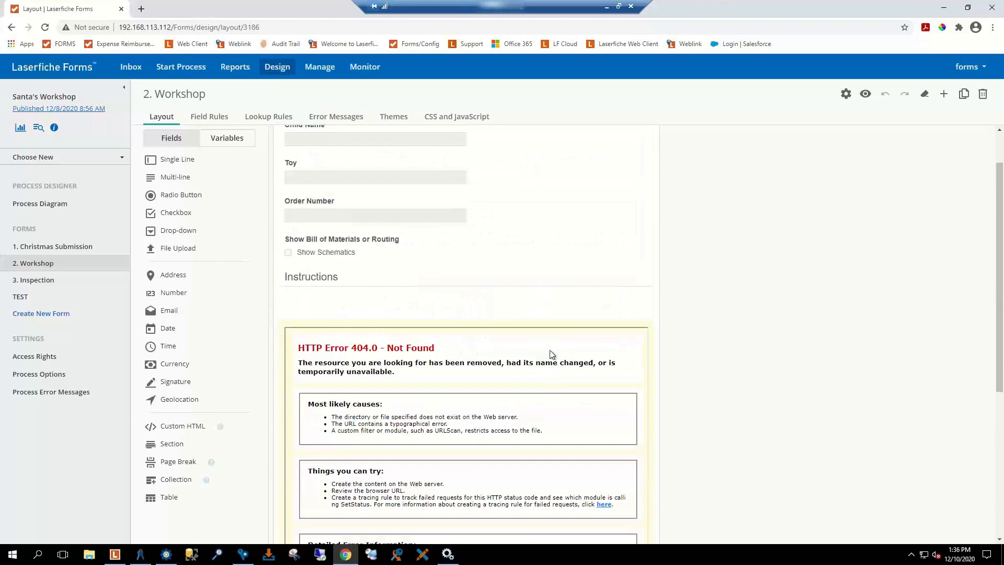
scroll(545, 347, down, 6)
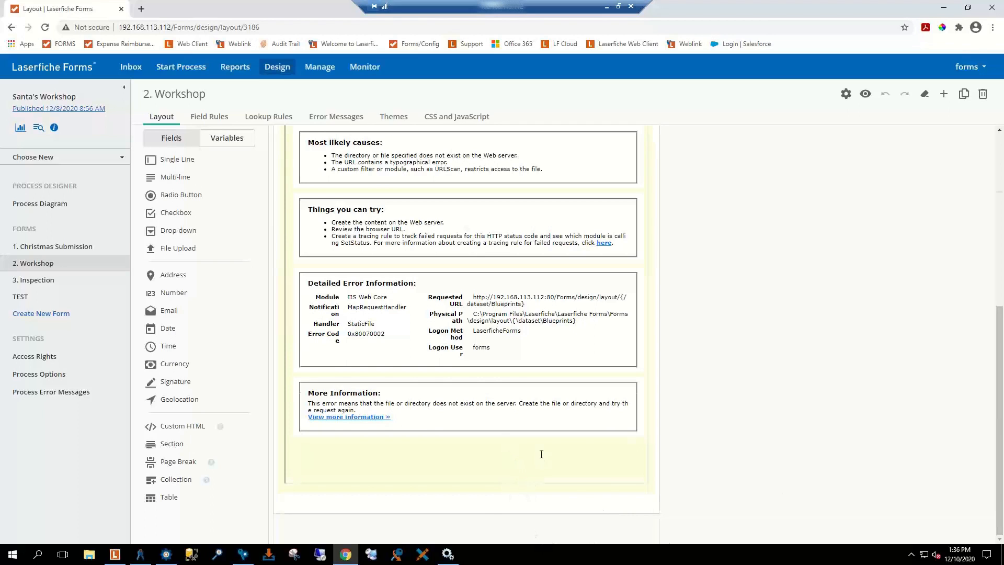
scroll(541, 454, up, 4)
scroll(542, 454, down, 4)
click(513, 490)
scroll(504, 418, up, 7)
scroll(503, 417, down, 6)
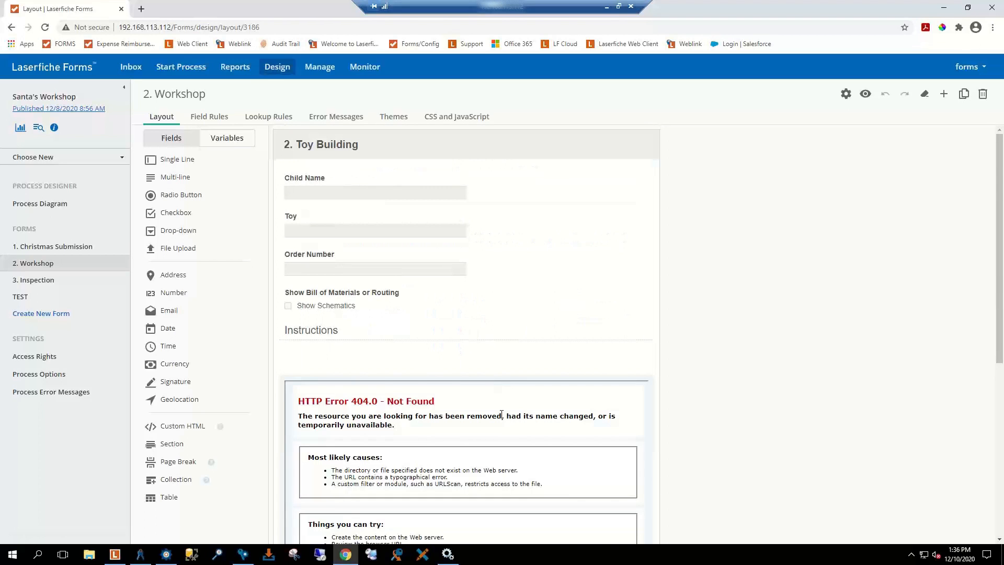
scroll(500, 408, down, 1)
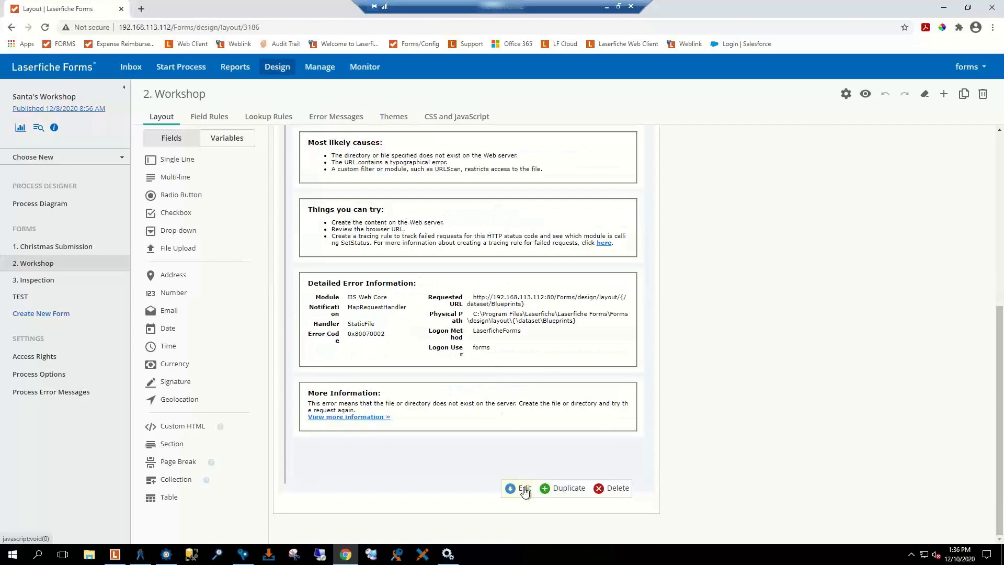
Step: Set the Custom HTML content to an iframe 100% wide, 800 high, sourced from {/dataset/Blueprints}
click(524, 488)
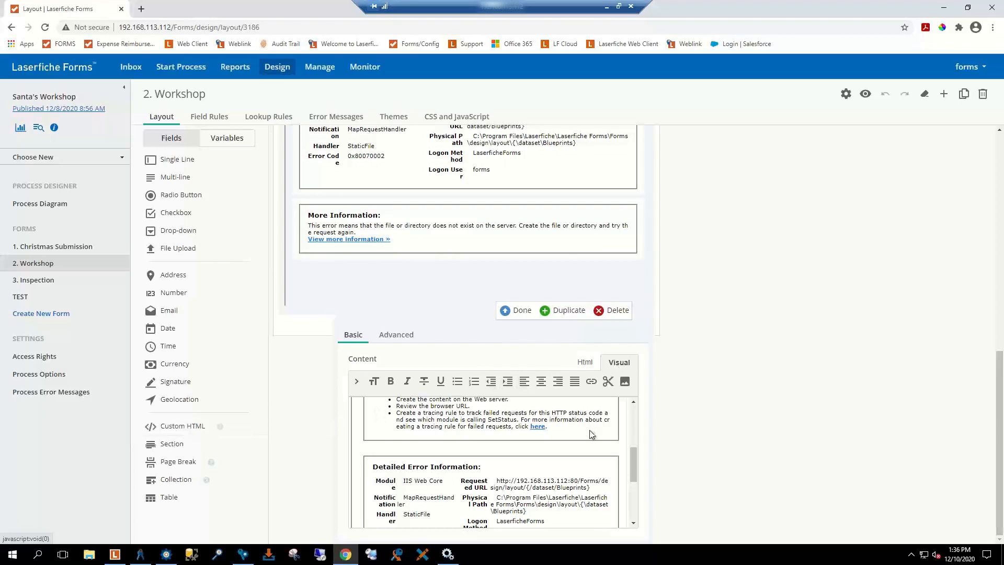
scroll(589, 430, up, 5)
scroll(484, 439, down, 2)
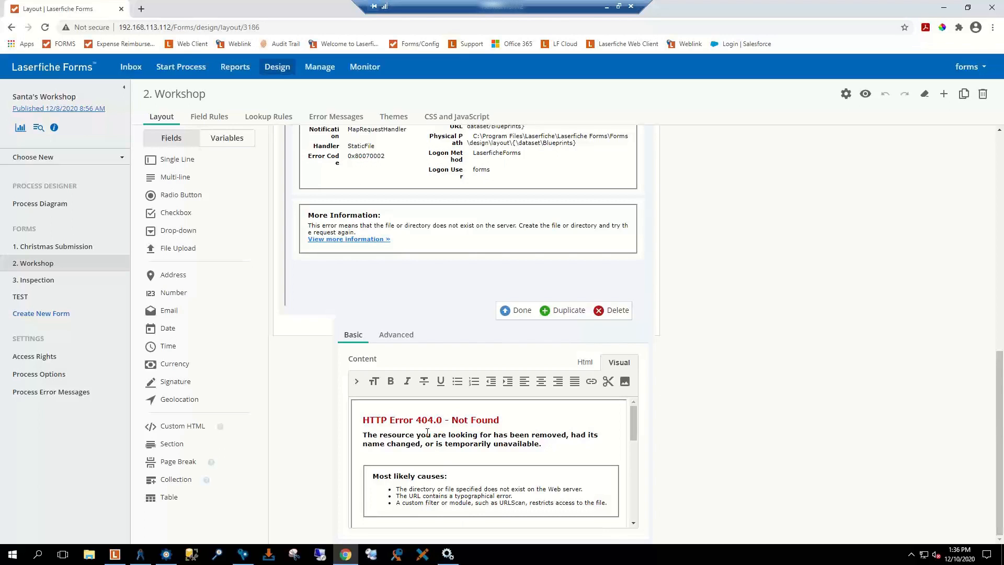
click(586, 364)
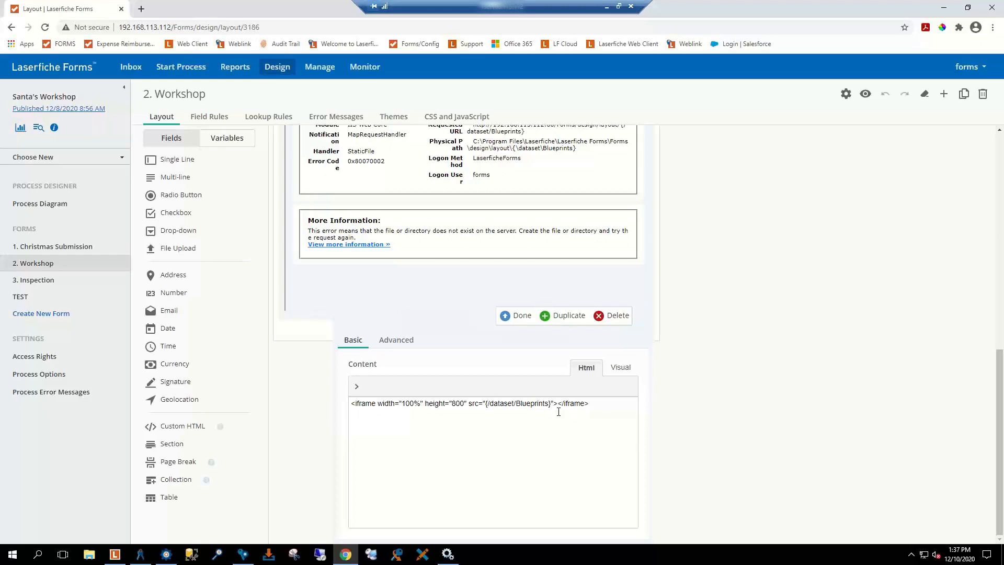
click(593, 407)
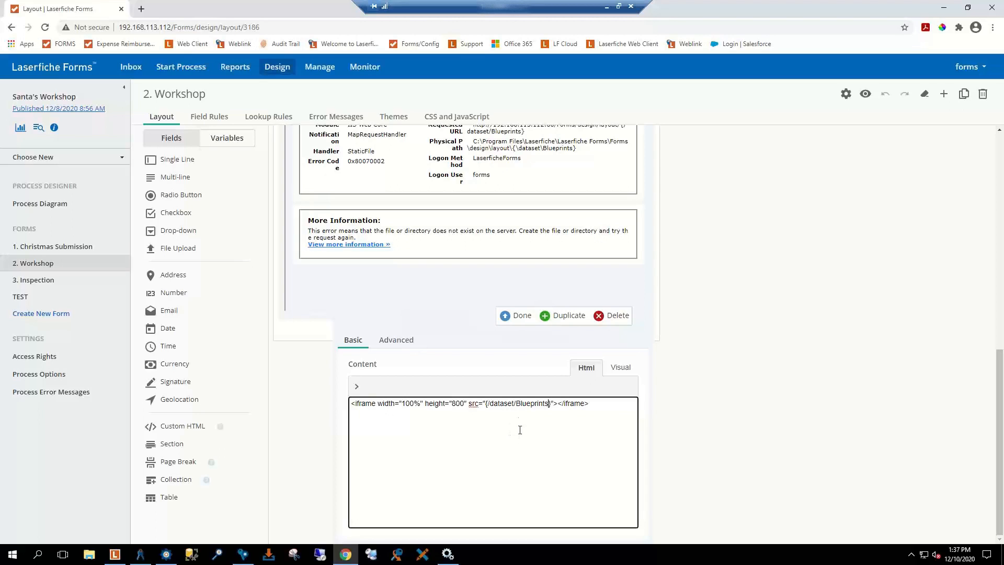
click(551, 405)
scroll(531, 407, up, 1)
click(522, 370)
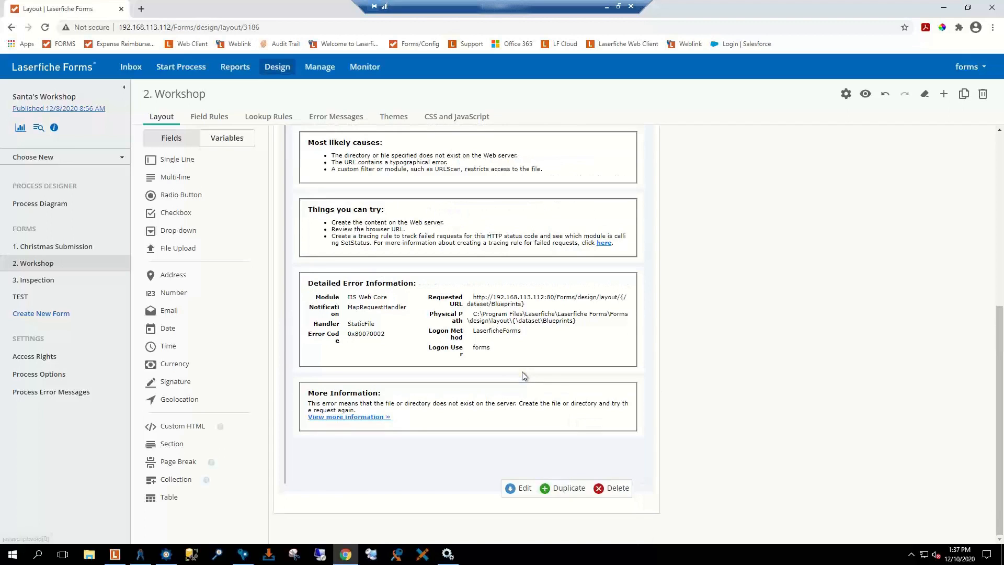
Step: Switch the 2. Workshop form designer to its Field Rules page
scroll(485, 277, up, 4)
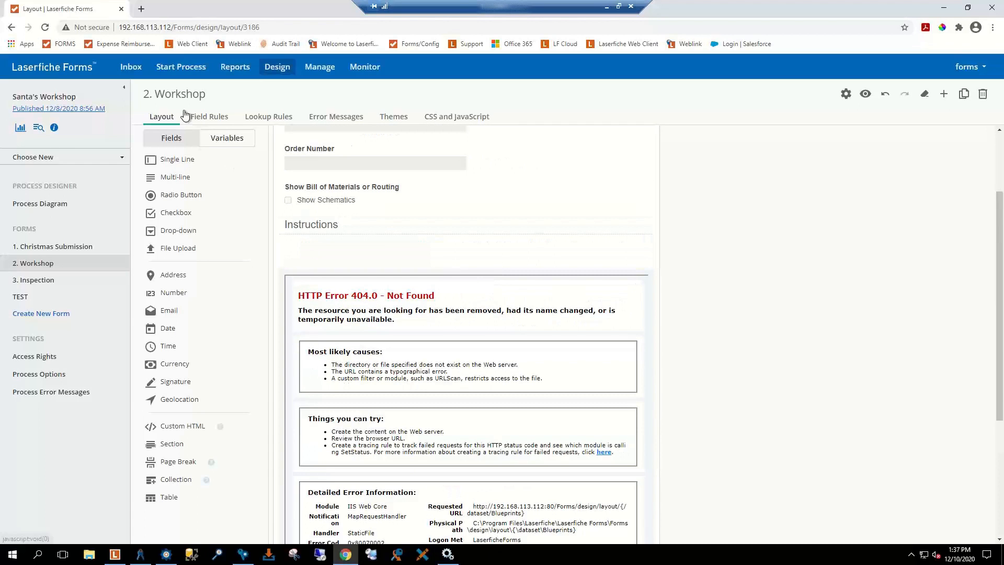
click(199, 121)
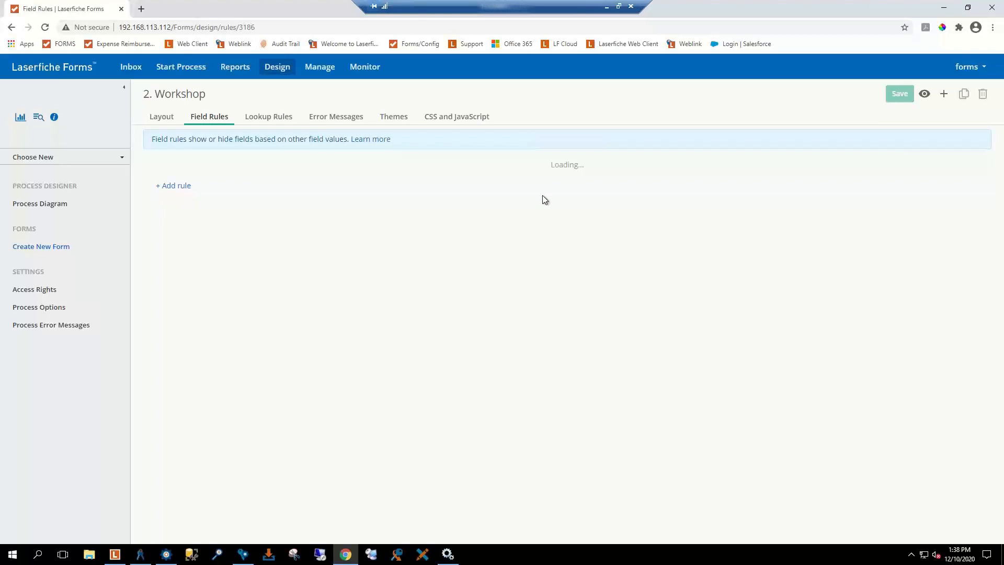
Step: Go back to the Workshop form Layout, which redirects to the Forms sign-in page
click(163, 120)
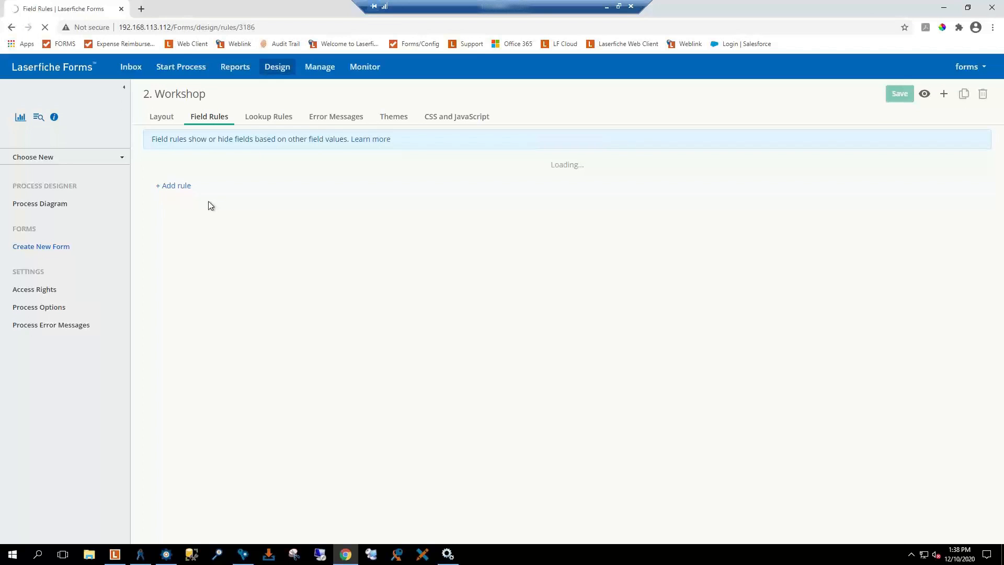
click(165, 117)
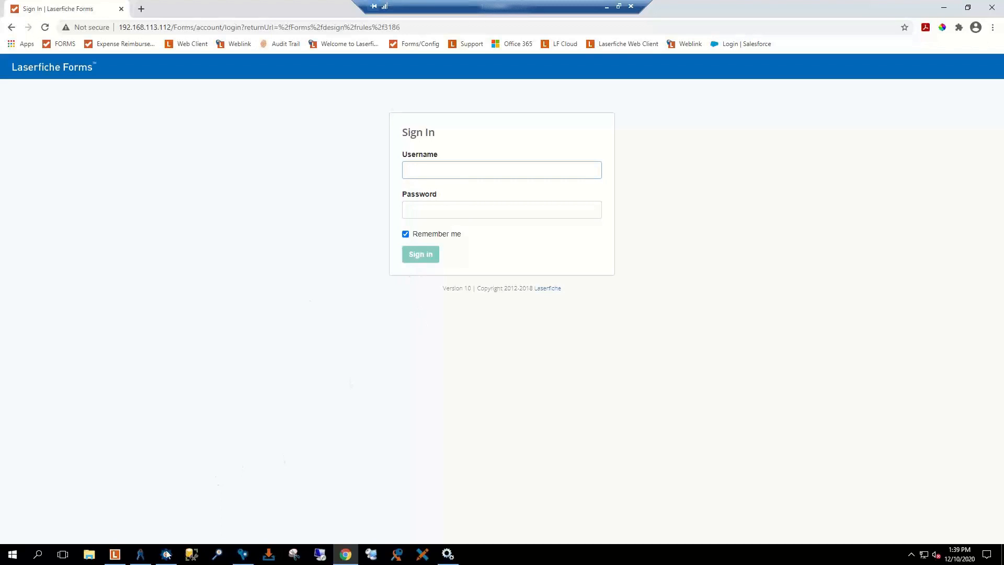
Step: Paste the iframe template (100% wide, 800 high, src {}) into a new Notepad document
click(12, 555)
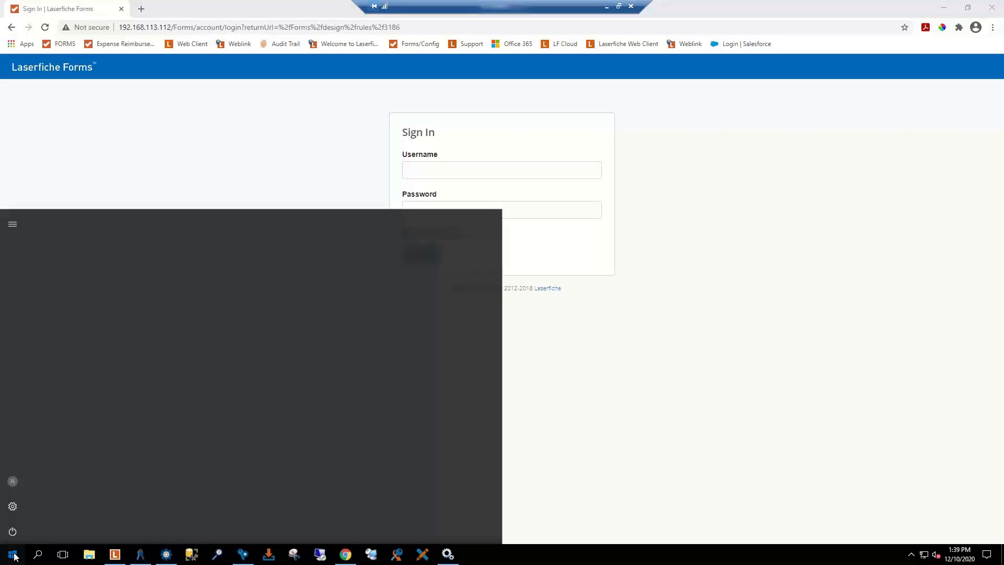
click(12, 555)
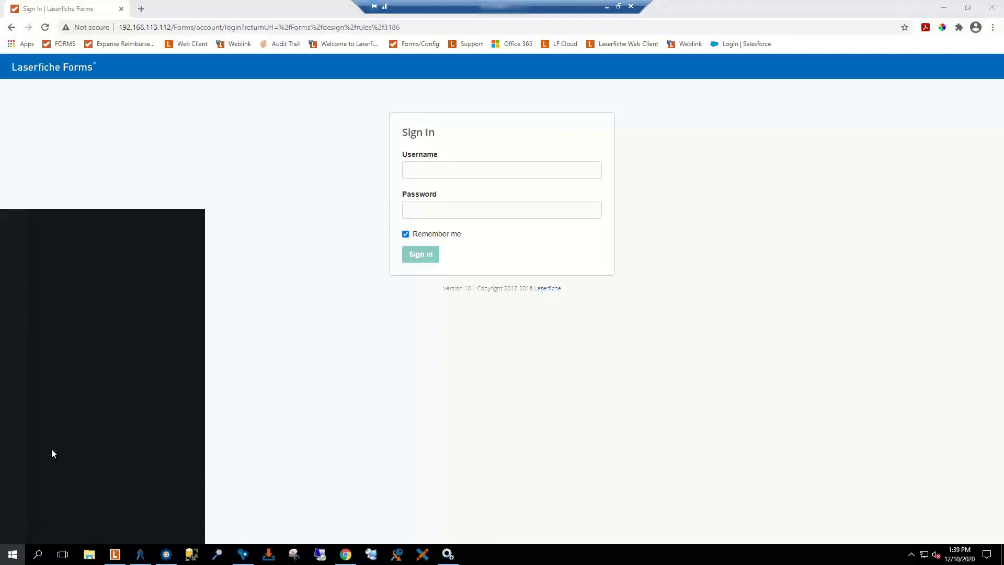
text(n)
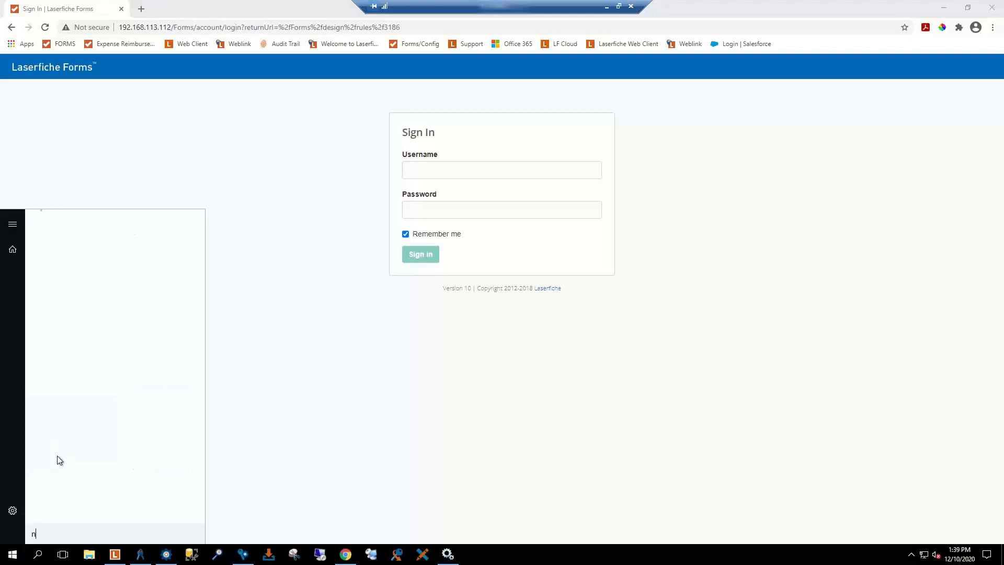
text(ote)
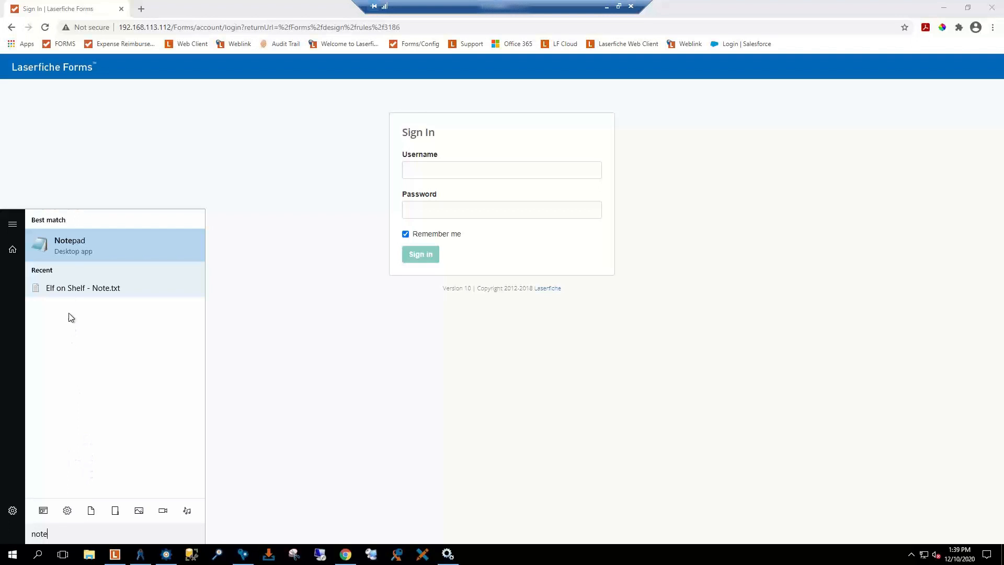
click(66, 247)
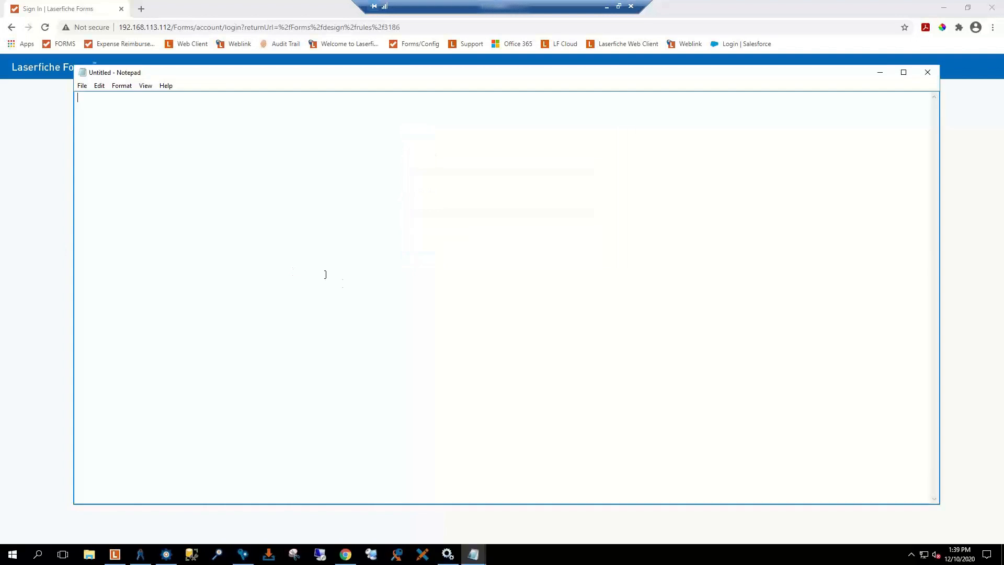
text(<iframe width="100%" height="800" src="{}"></iframe>)
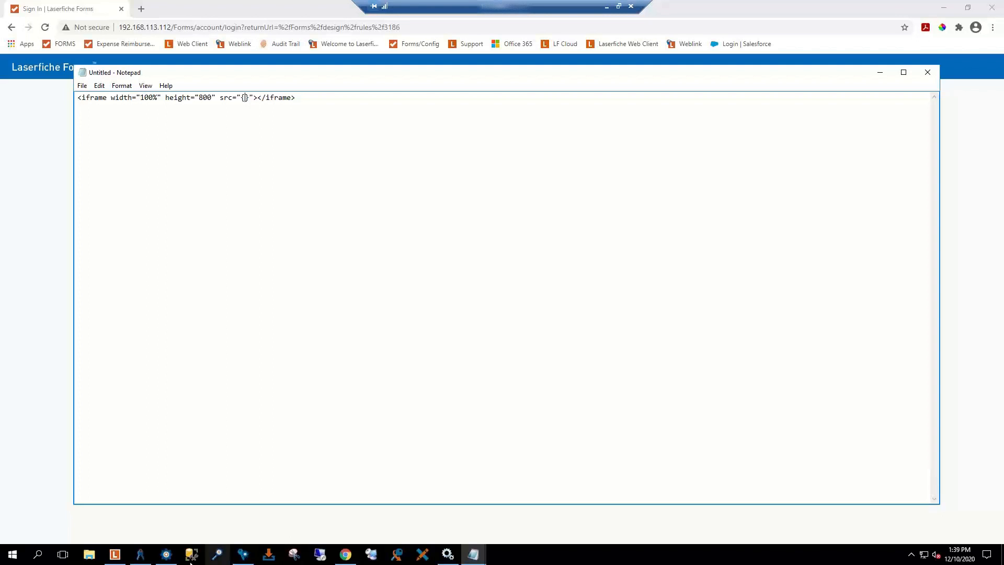
click(166, 554)
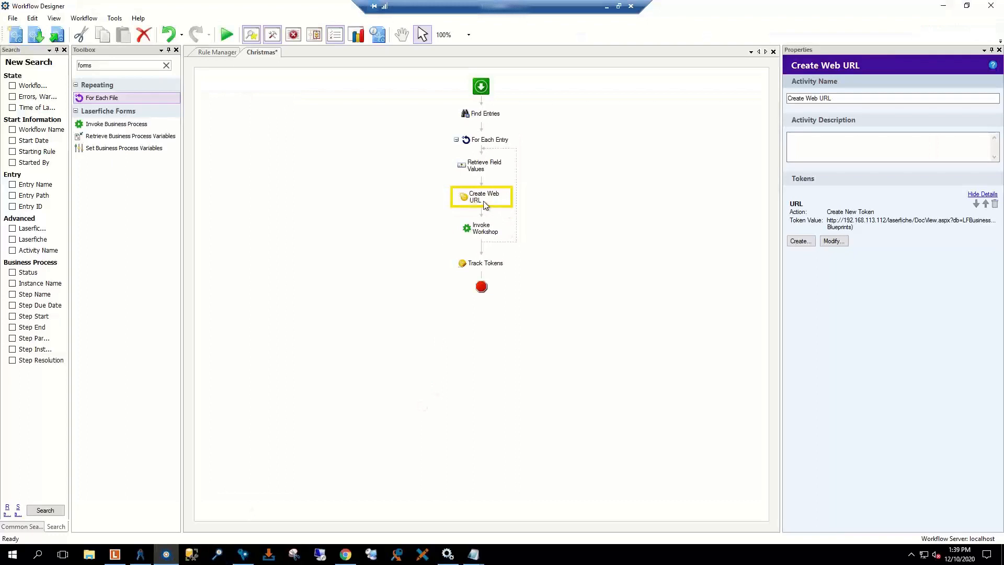
Step: Check the URL token's settings without changes, then minimize the Notepad notes
double_click(884, 222)
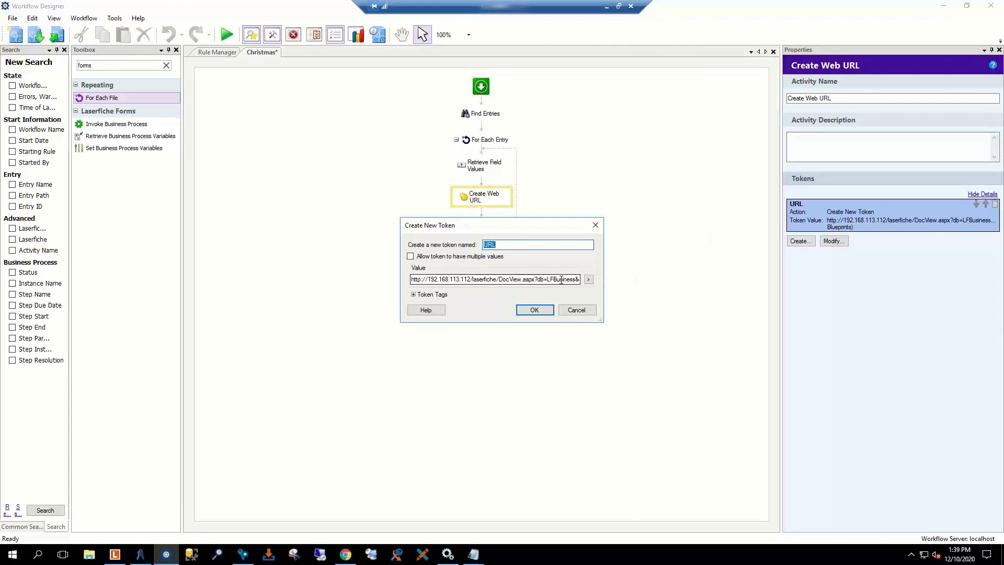
click(575, 310)
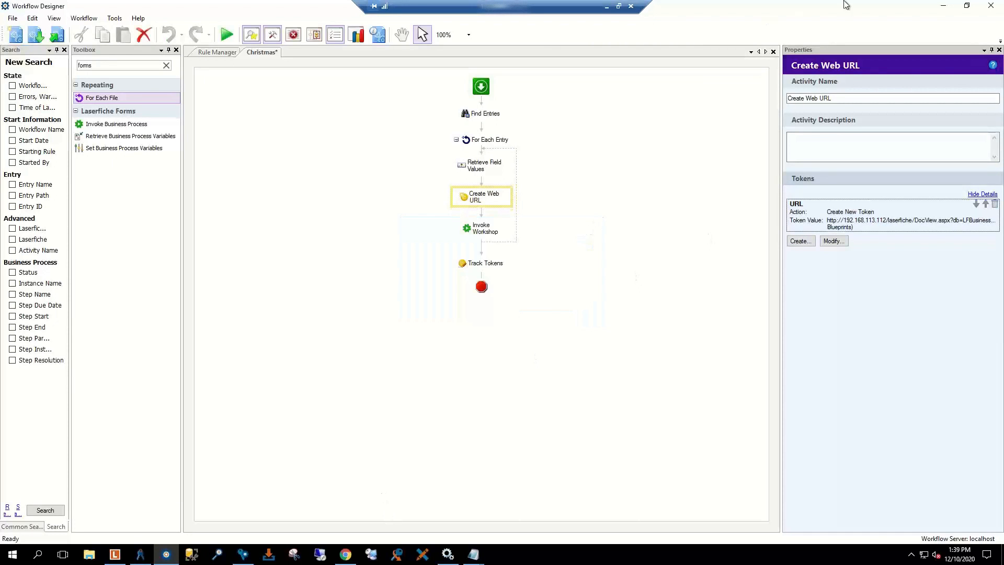
key(alt+Tab)
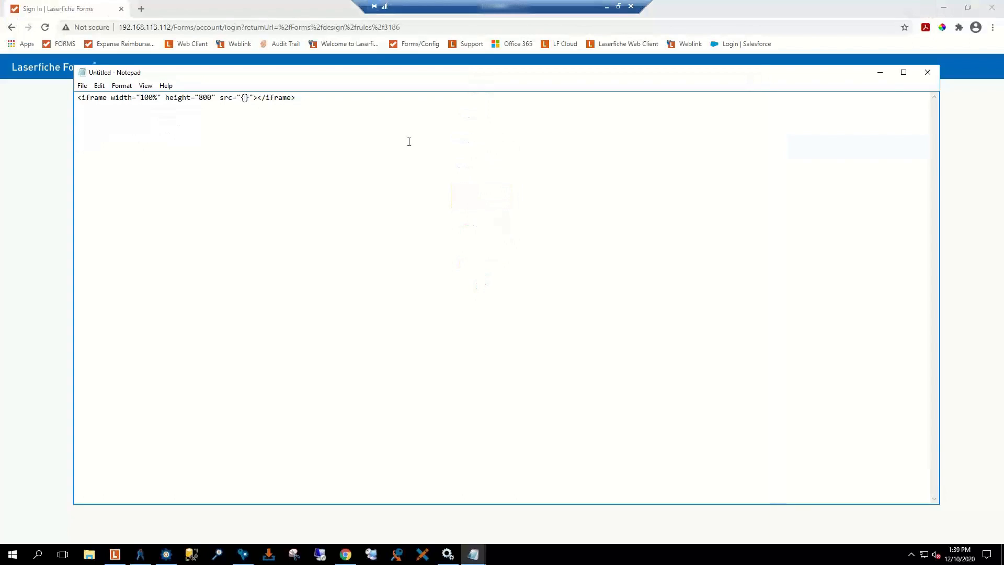
click(881, 72)
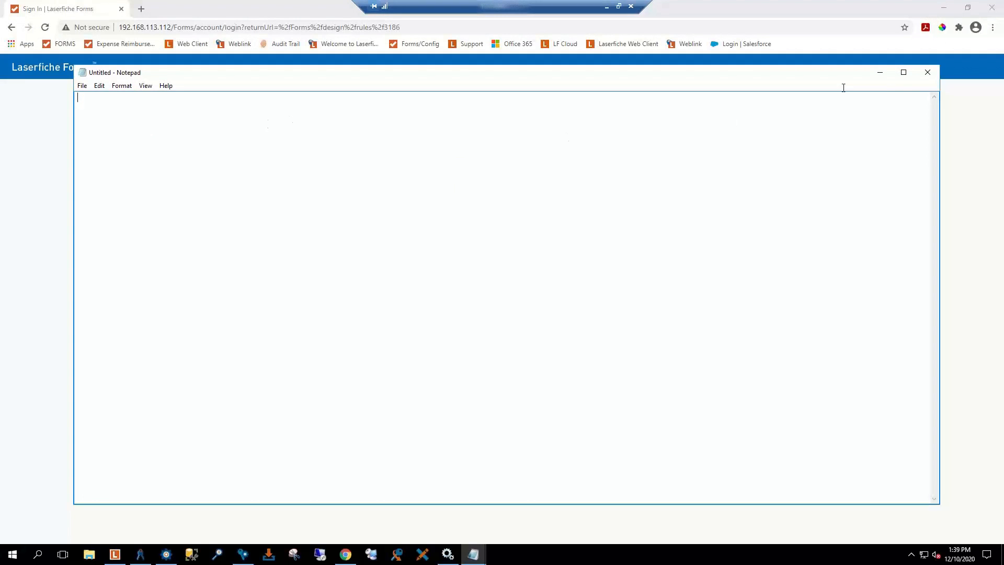
Step: Close the empty Notepad, sign in to Laserfiche Forms with username and password, and open TEST
click(927, 72)
click(436, 170)
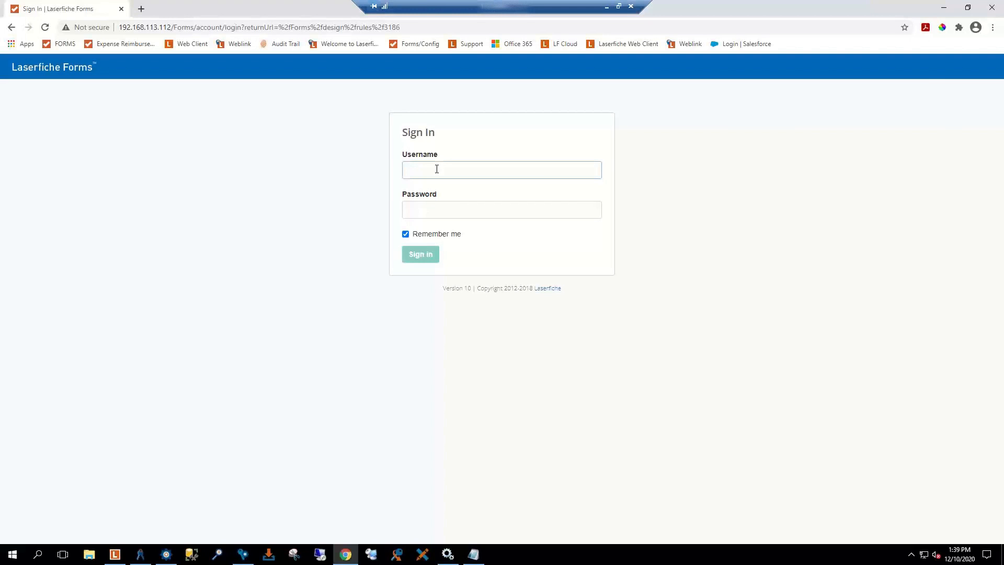
text(Forms)
key(Tab)
text(•••••)
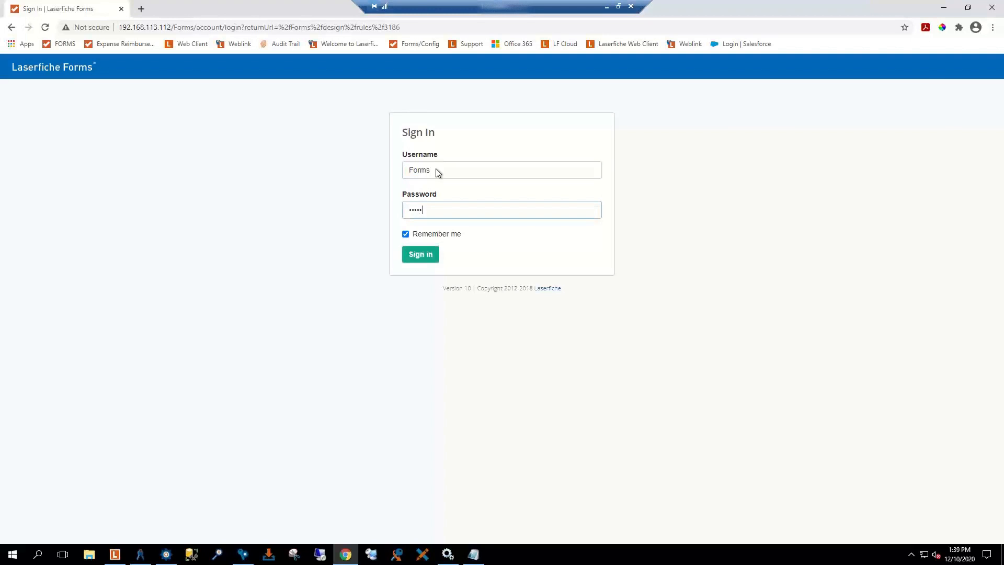
key(Return)
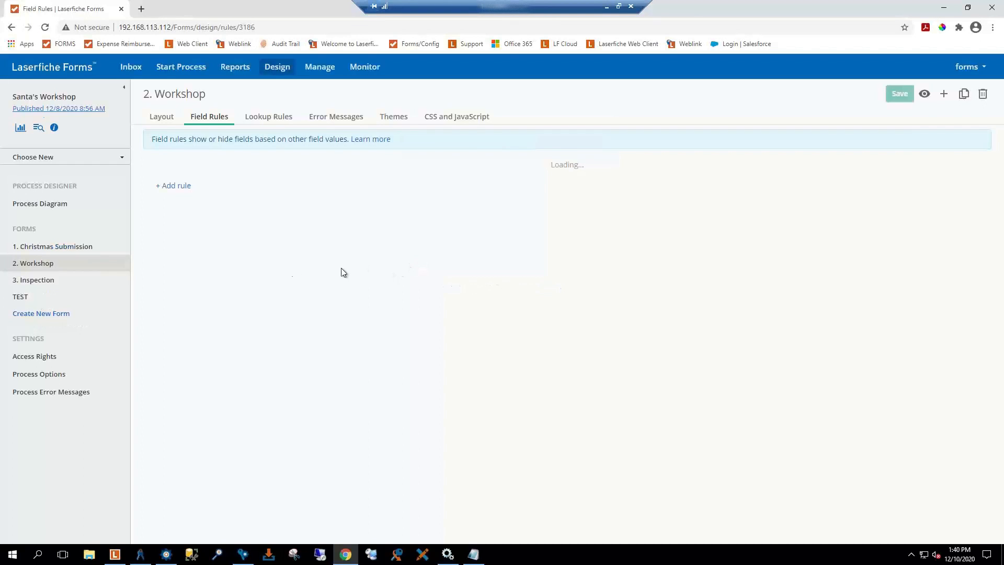
click(19, 297)
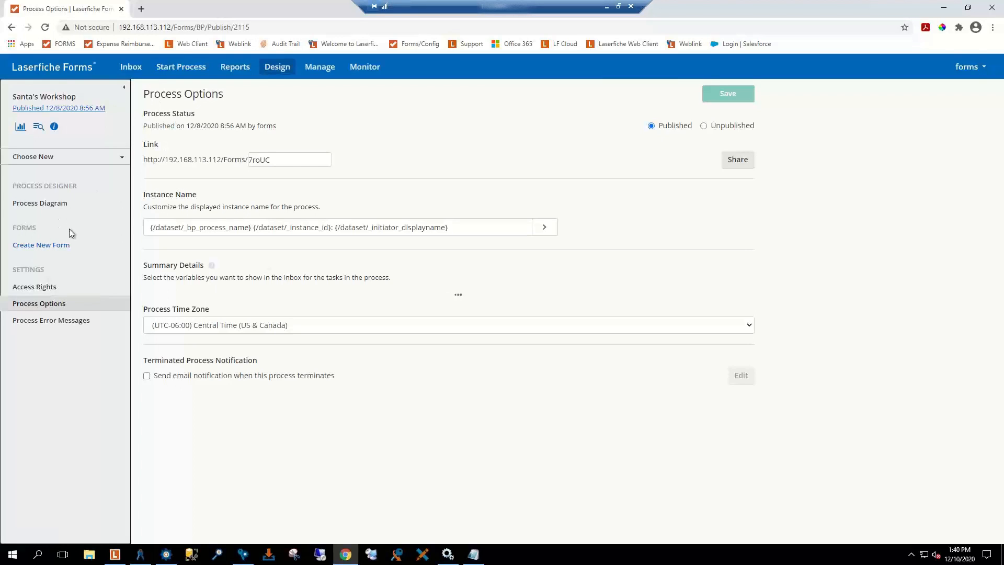
Step: Open the Process Diagram for Santa's Workshop, which lands on the sign-in page
click(47, 207)
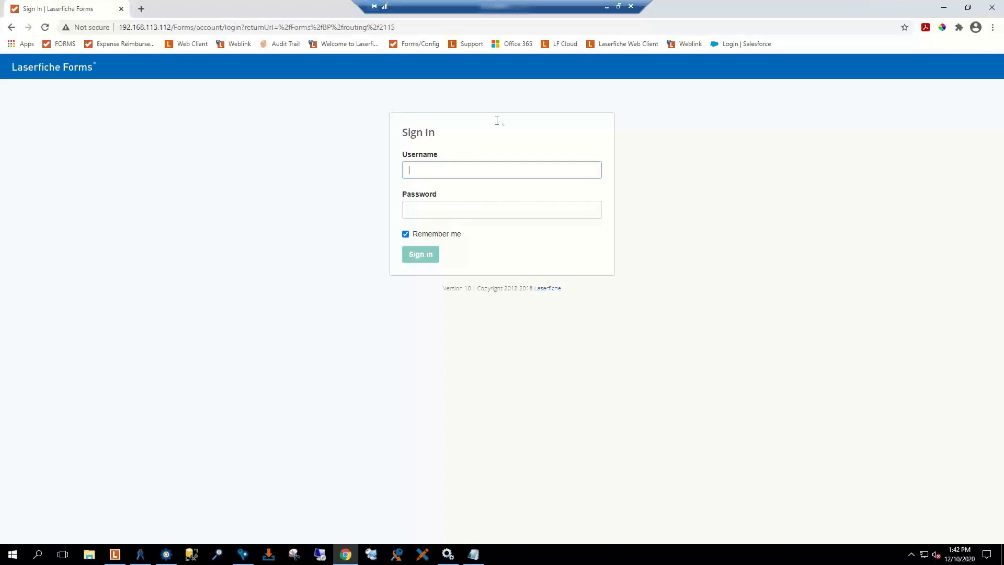
click(165, 556)
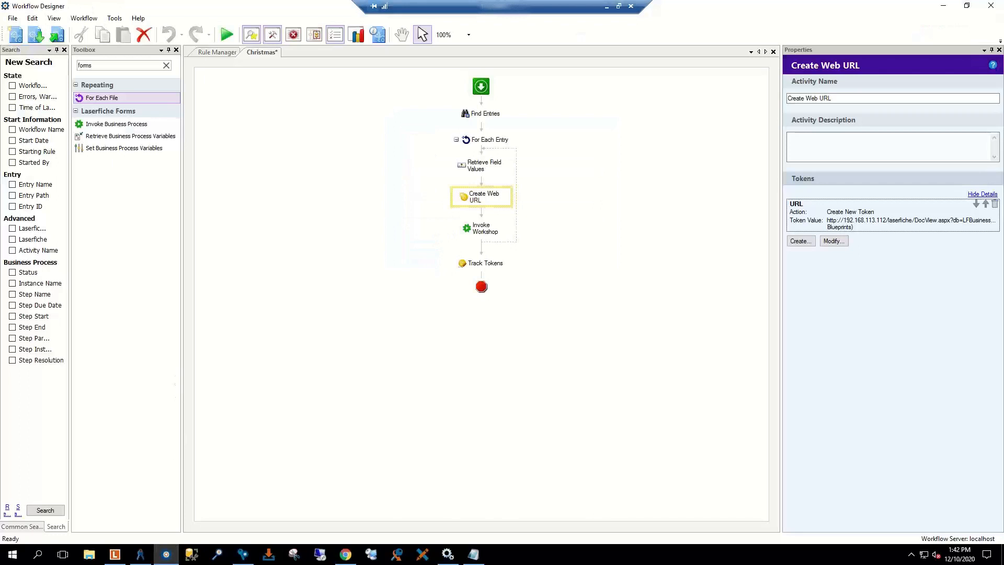
click(473, 554)
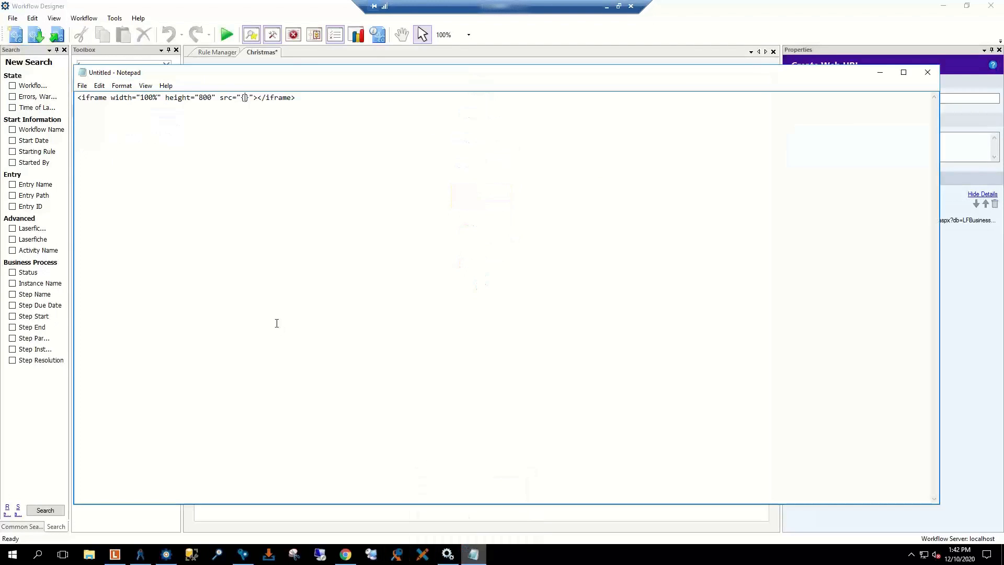
click(128, 106)
key(Return)
text(http://localhost/laserfiche/DocView.aspx?db=LFBusiness&docid=11097)
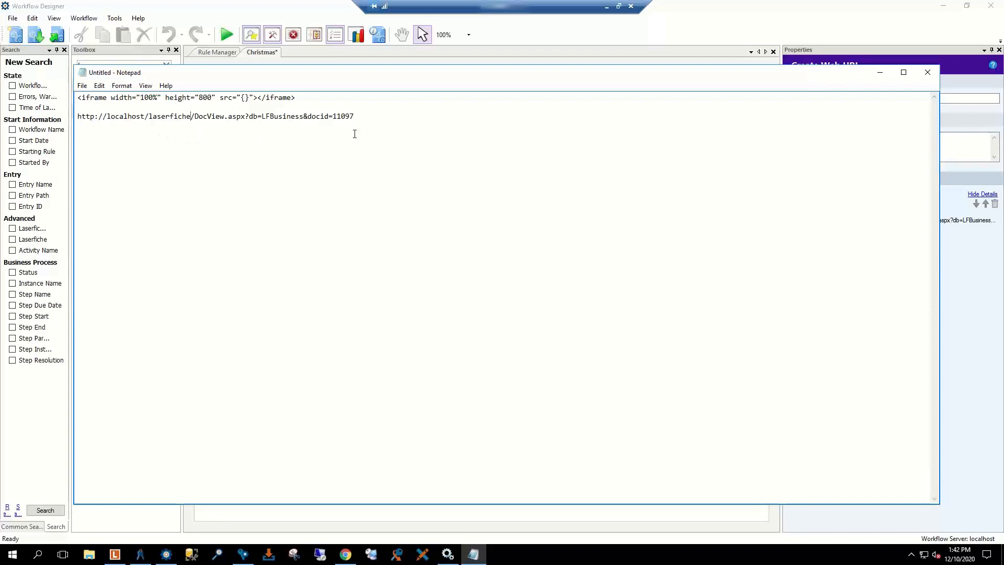
click(365, 113)
drag(145, 116, 110, 117)
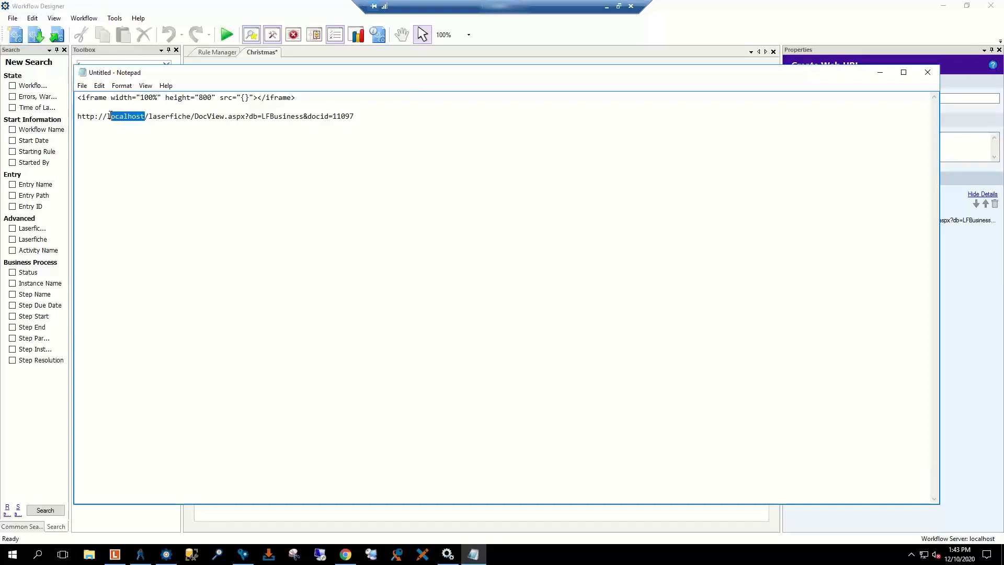
click(136, 133)
Step: Cycle through Chrome and Notepad back to the Workflow Designer's Create Web URL step
click(345, 554)
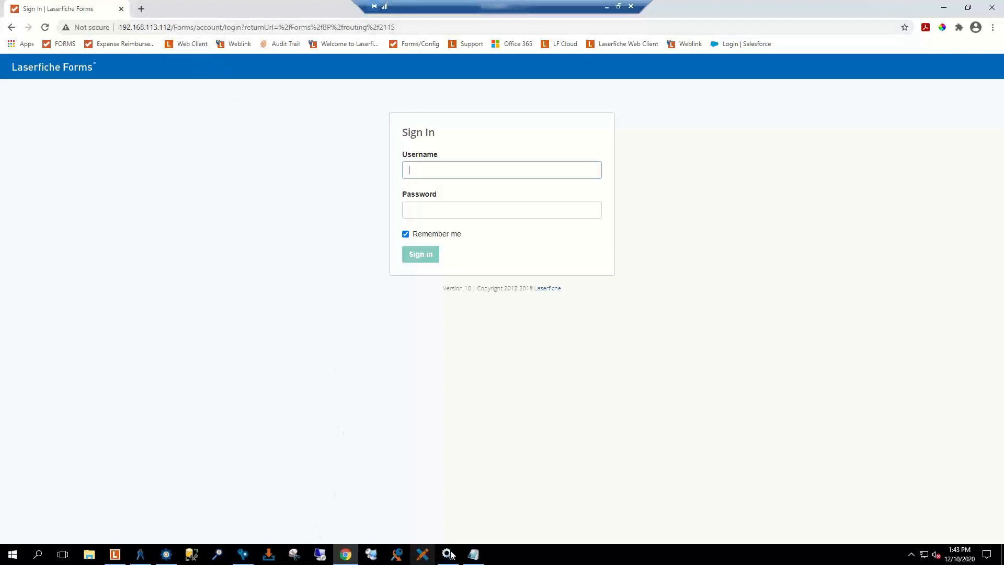
click(472, 554)
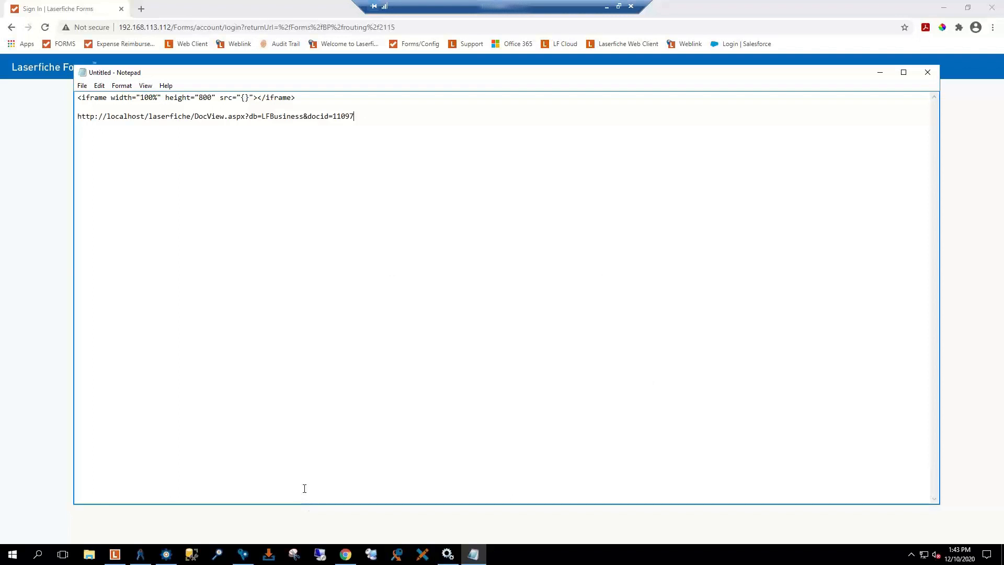
click(166, 555)
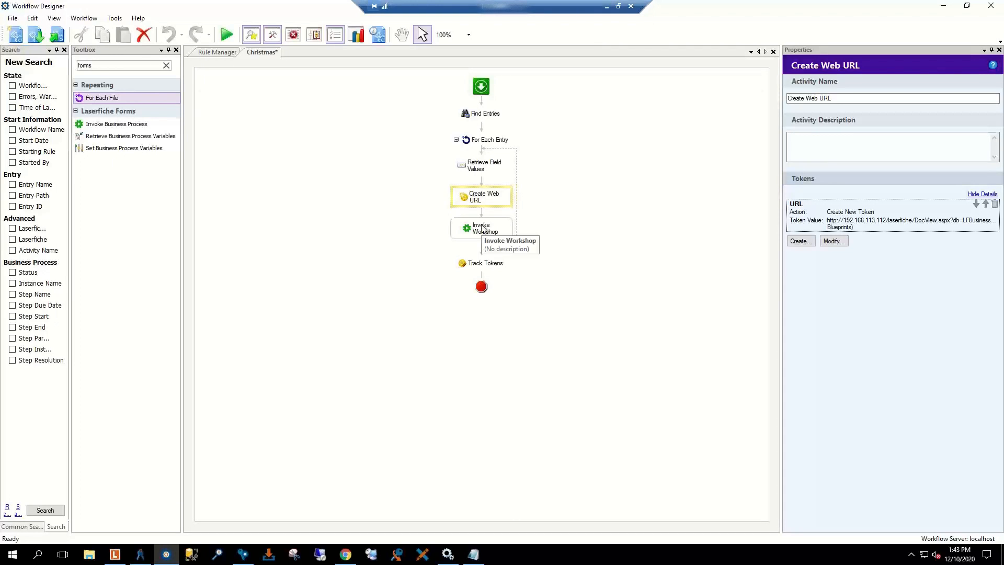
Step: Confirm Invoke Workshop's fields still pass Blueprints=%(URL), then advance to the Resources slide
click(481, 228)
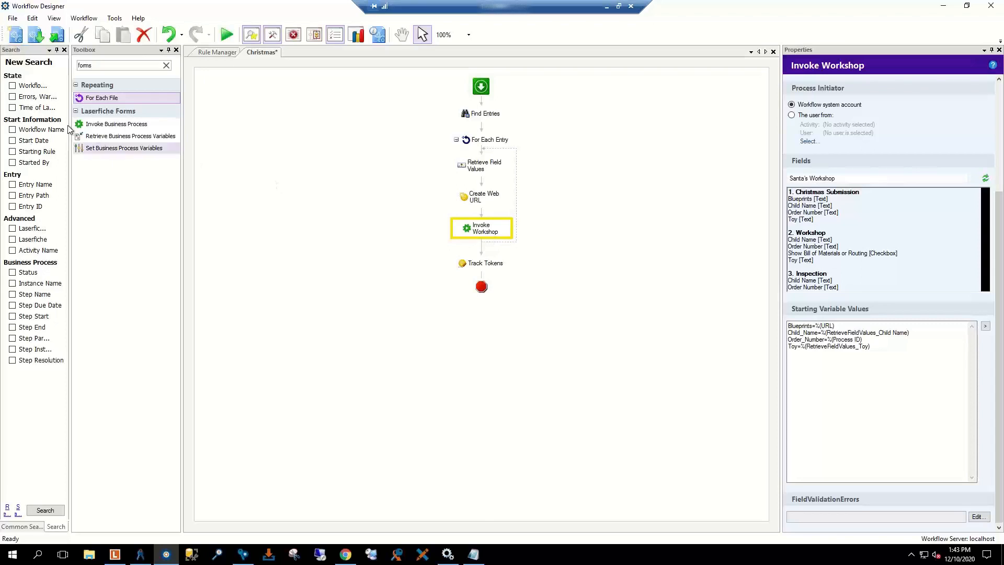
click(837, 259)
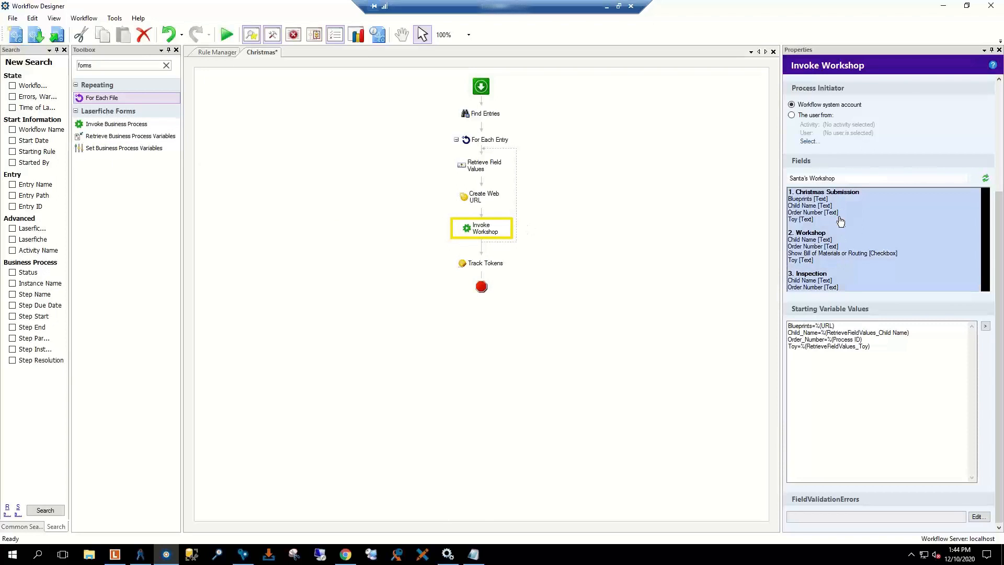
click(872, 342)
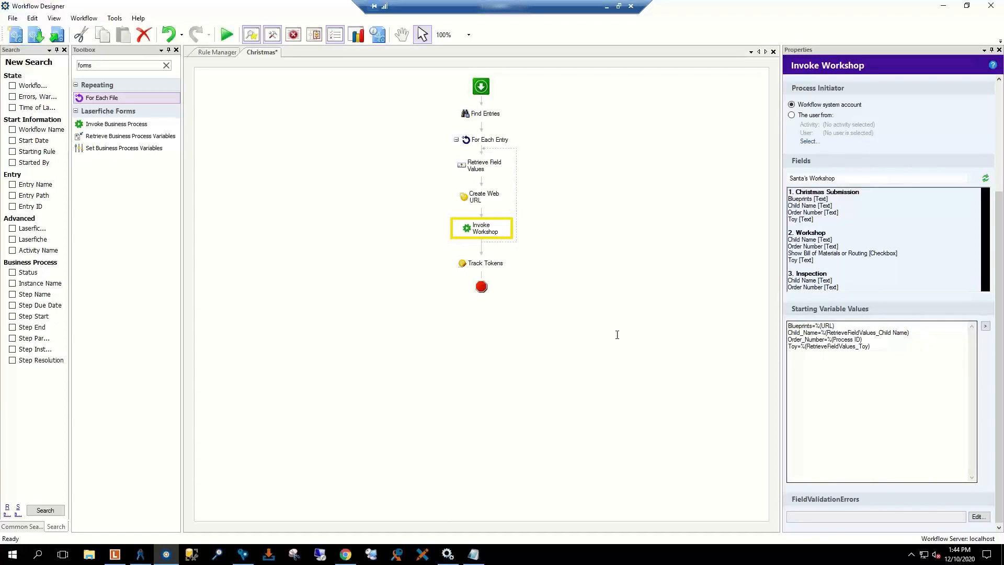
click(438, 222)
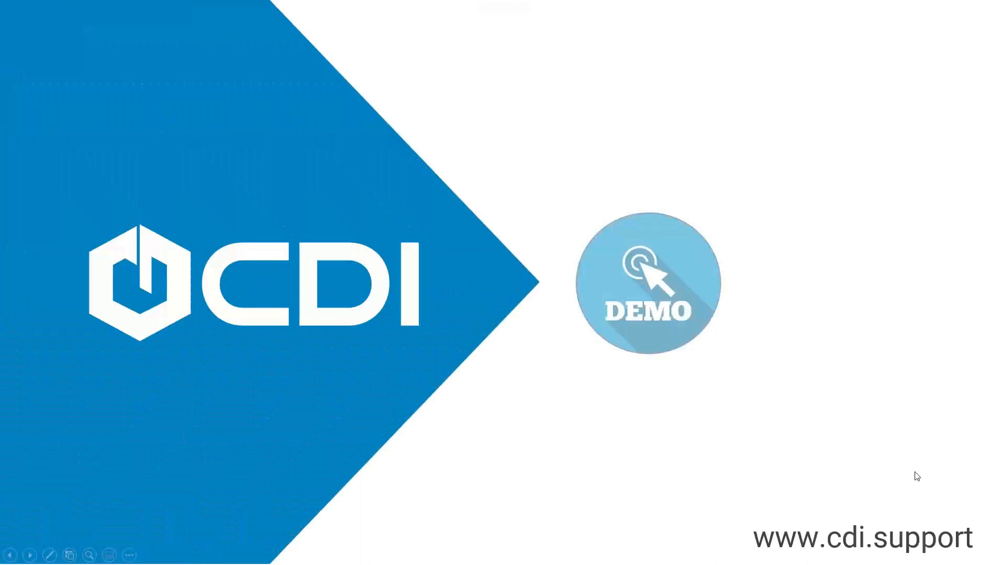
click(915, 472)
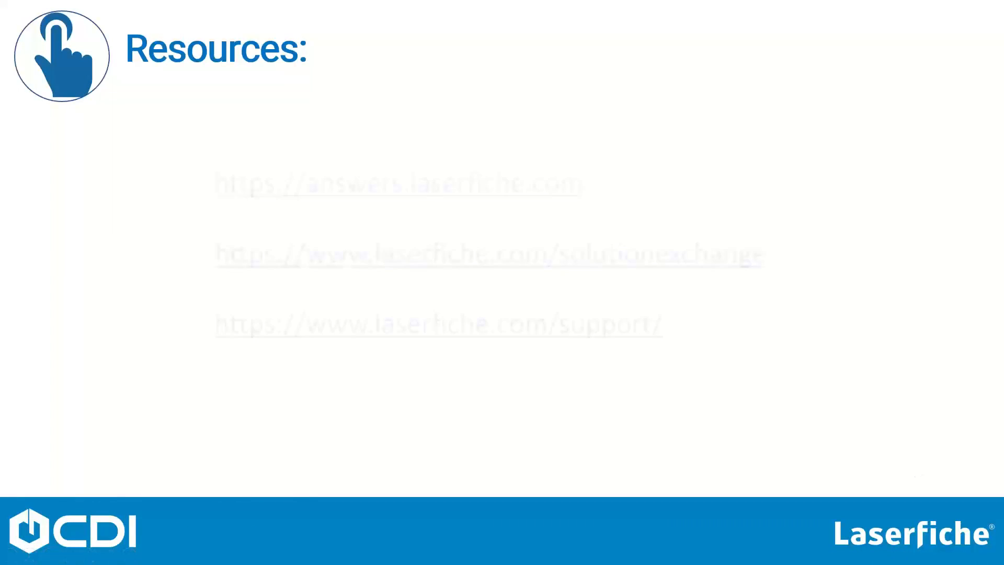